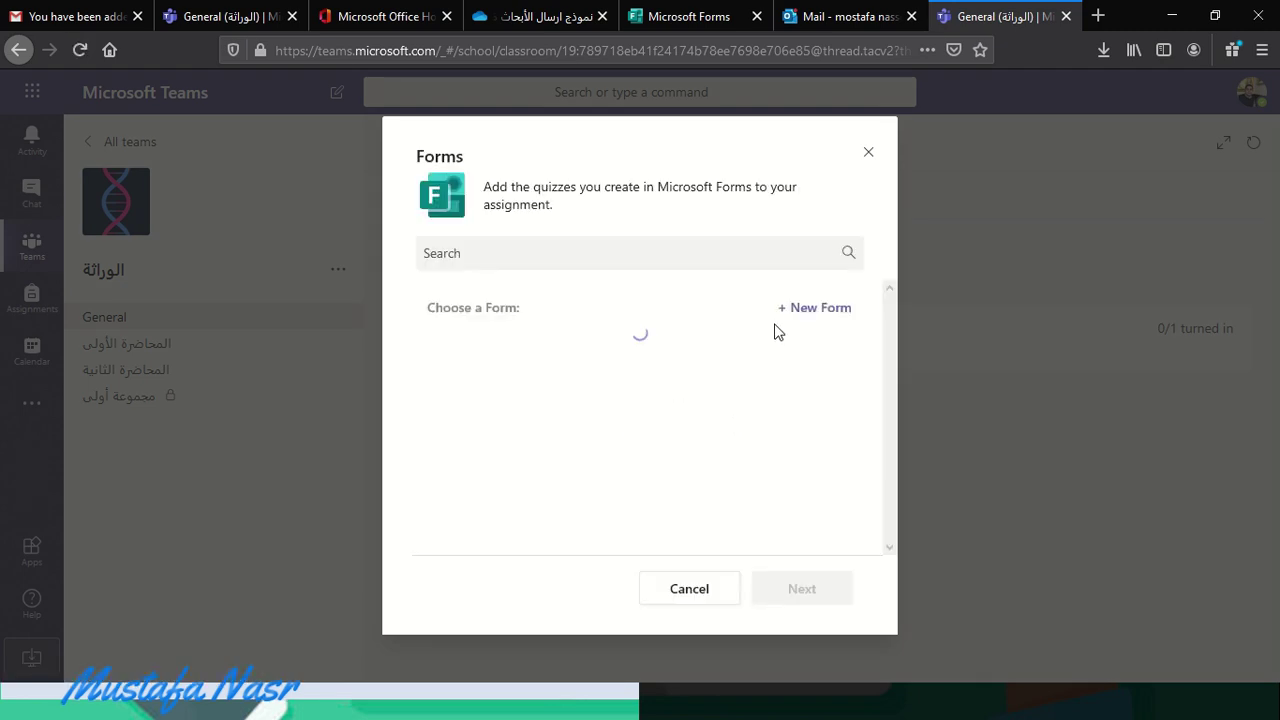
- Create a new quiz in Microsoft Forms and title it "اختبار الفصل الدراسي الثاني مادة .............. لعام 2020"
{"action": "left_click", "coordinate": [837, 312]}
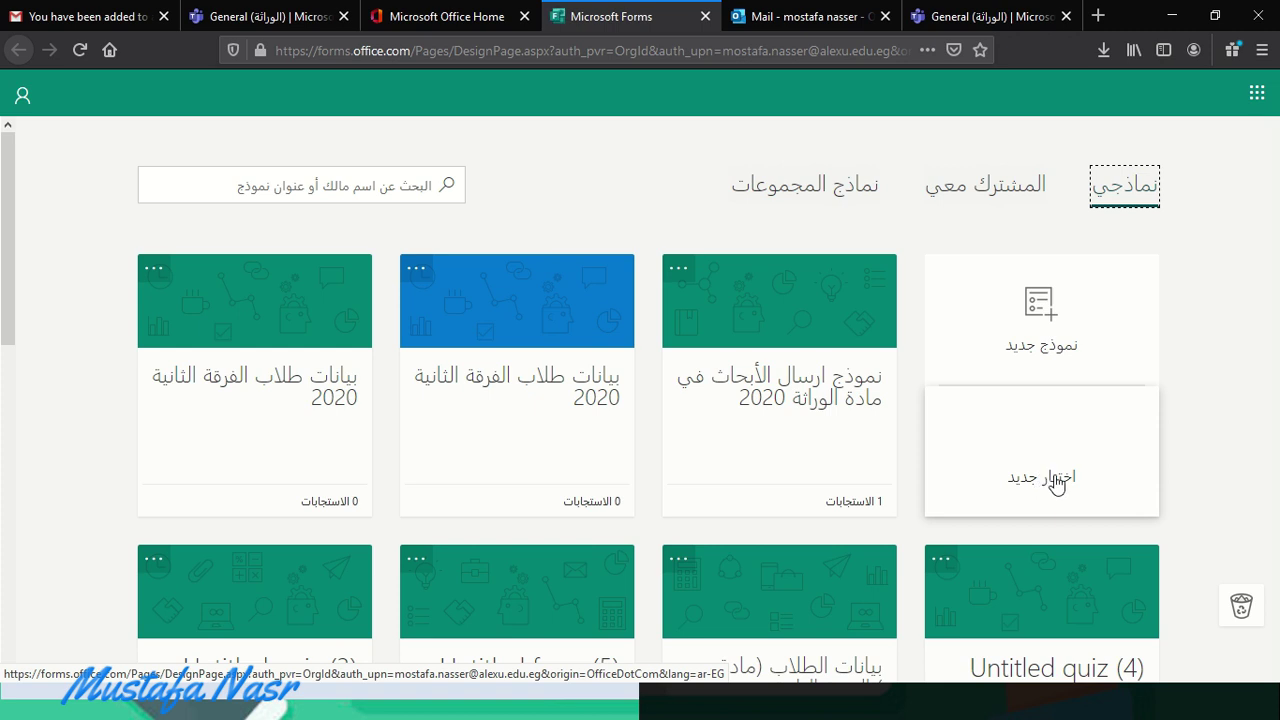
{"action": "left_click", "coordinate": [1056, 482]}
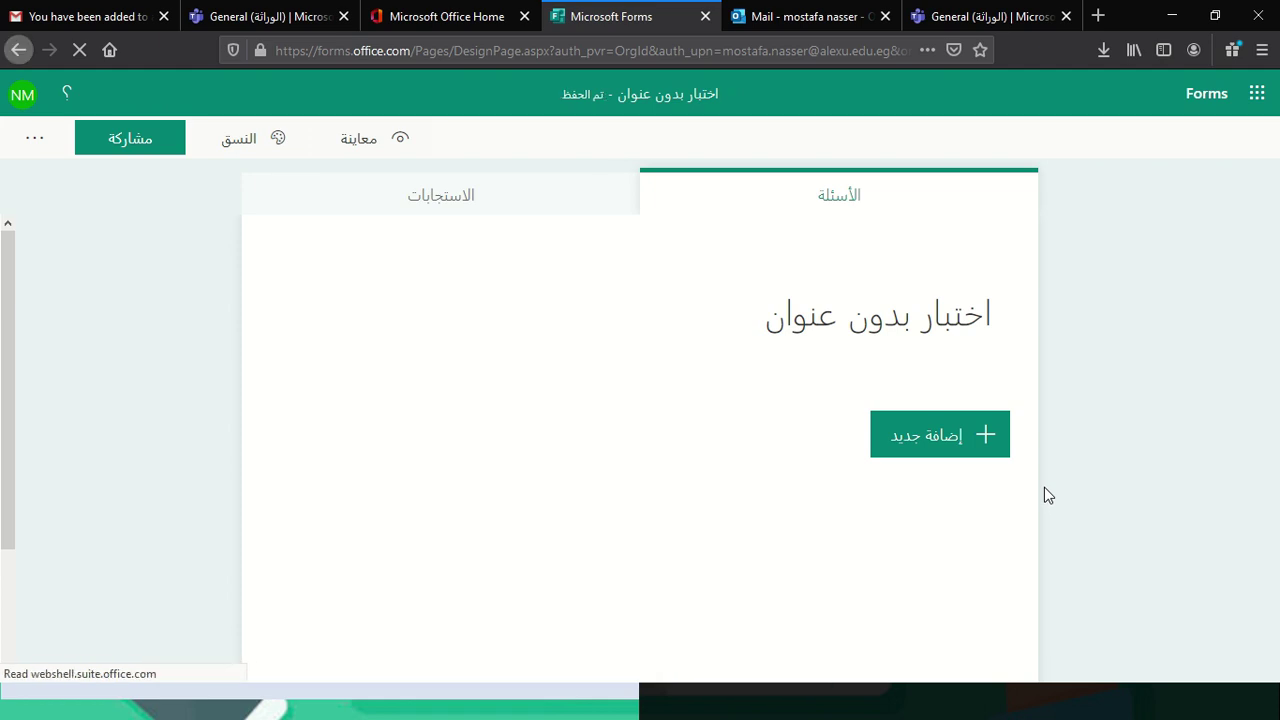
{"action": "left_click", "coordinate": [913, 316]}
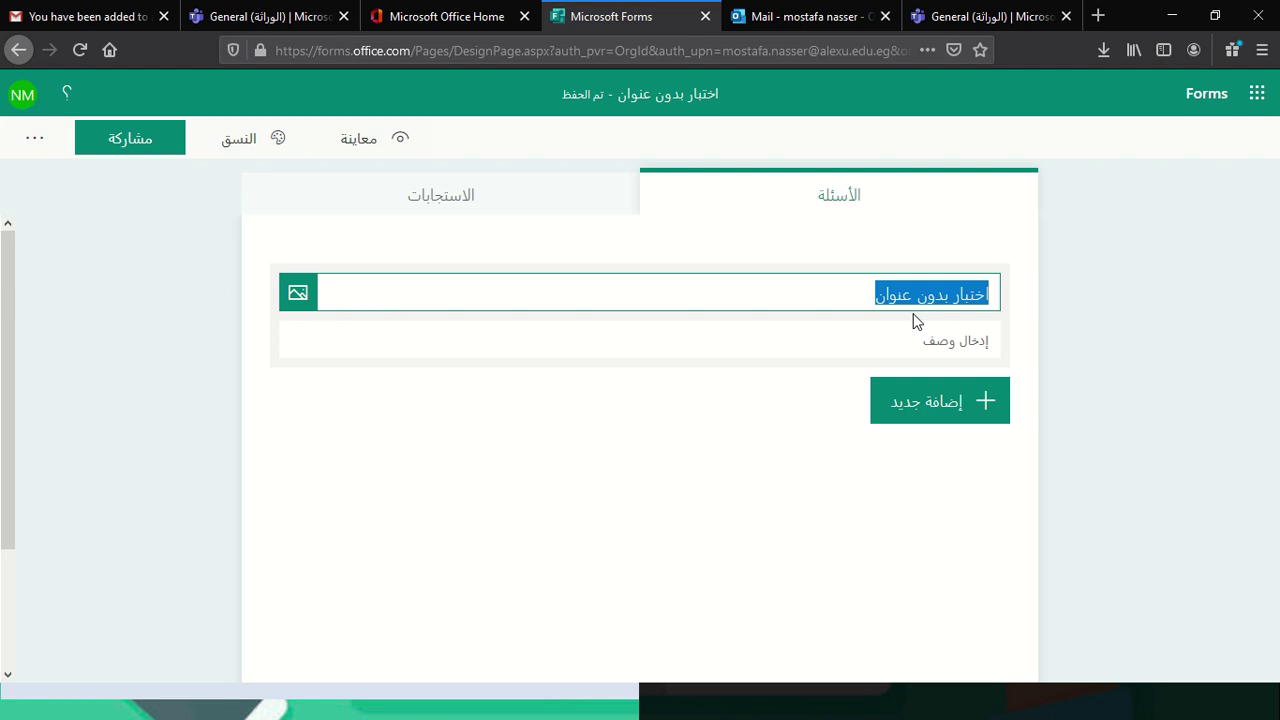
{"action": "type", "text": "اخت"}
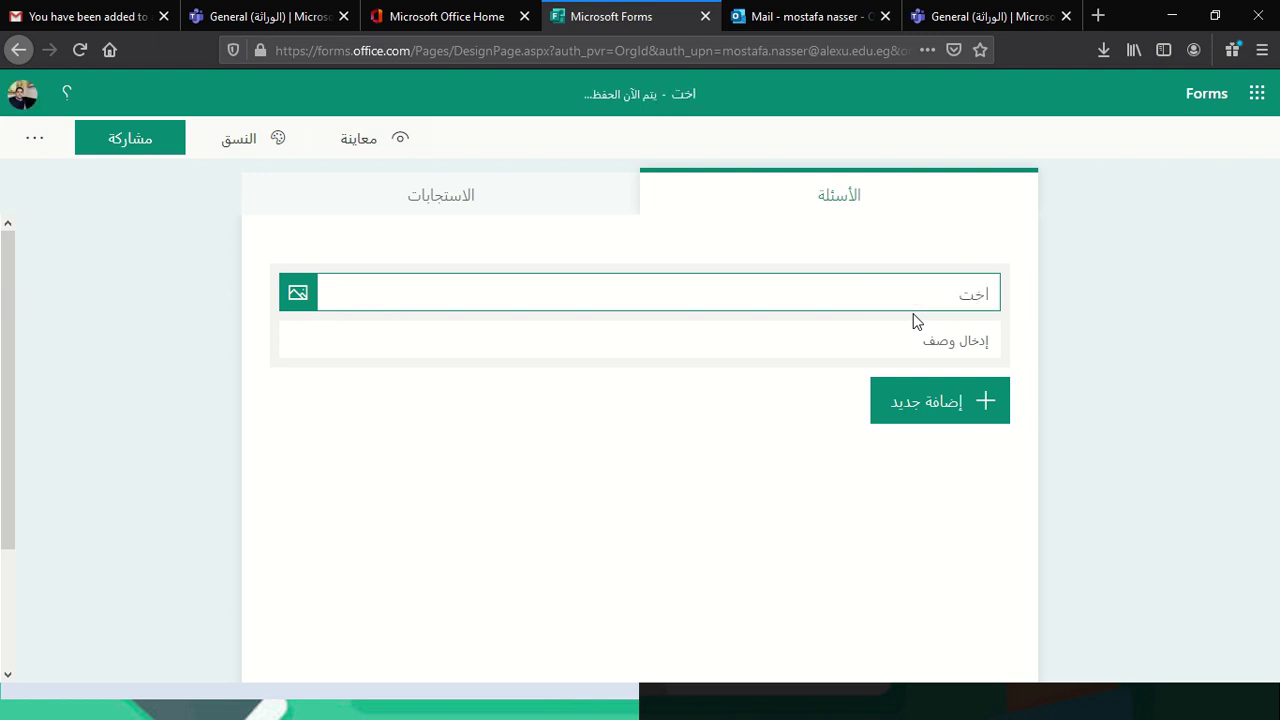
{"action": "type", "text": "بار الف"}
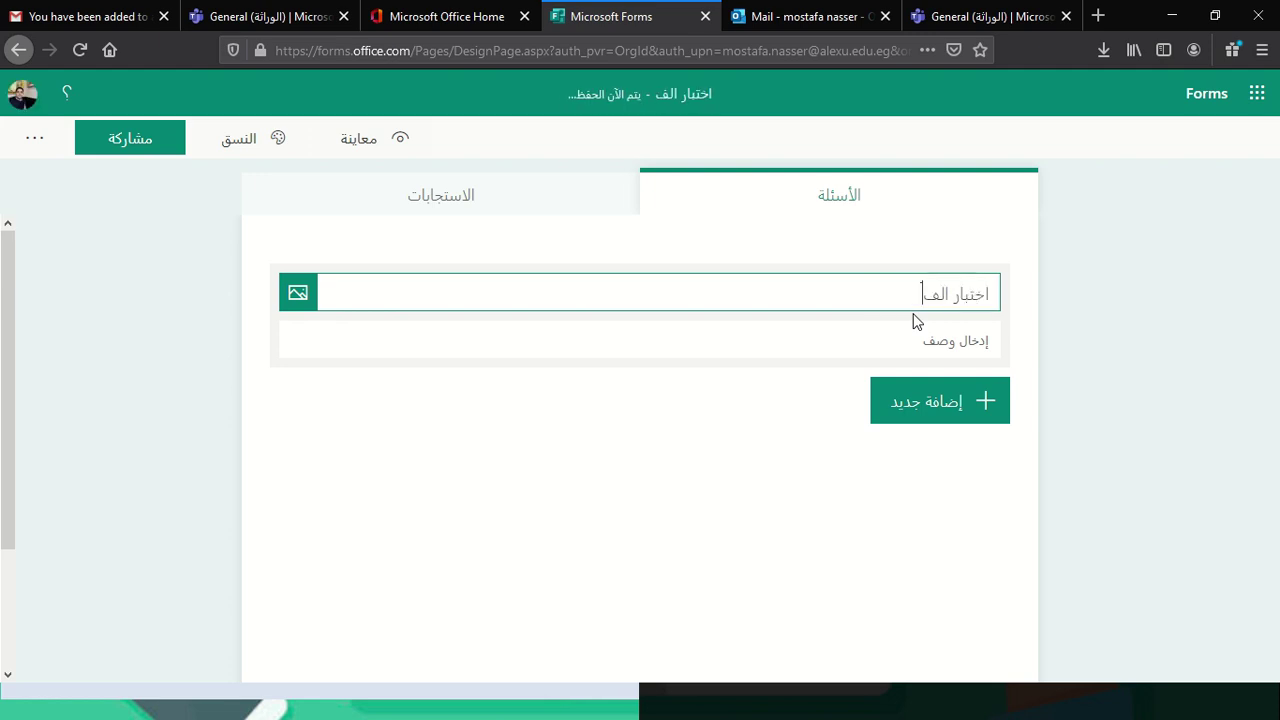
{"action": "type", "text": "صل الدرا"}
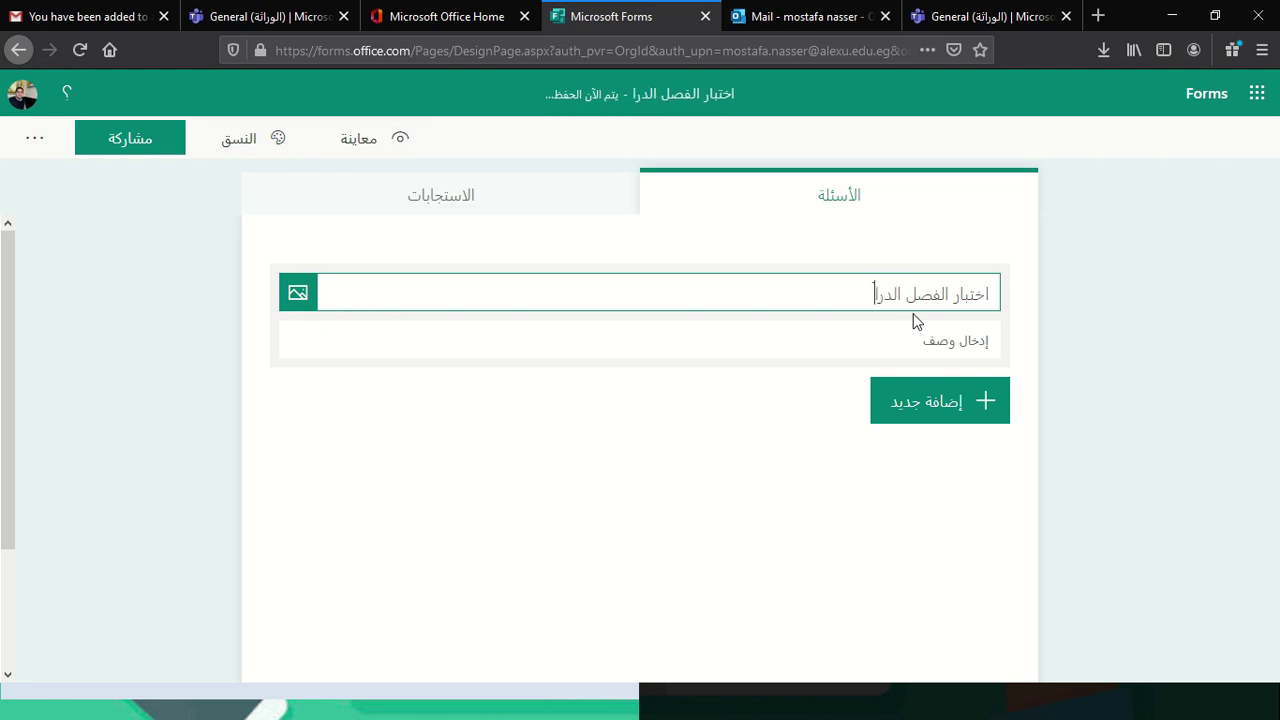
{"action": "type", "text": "سي الثا"}
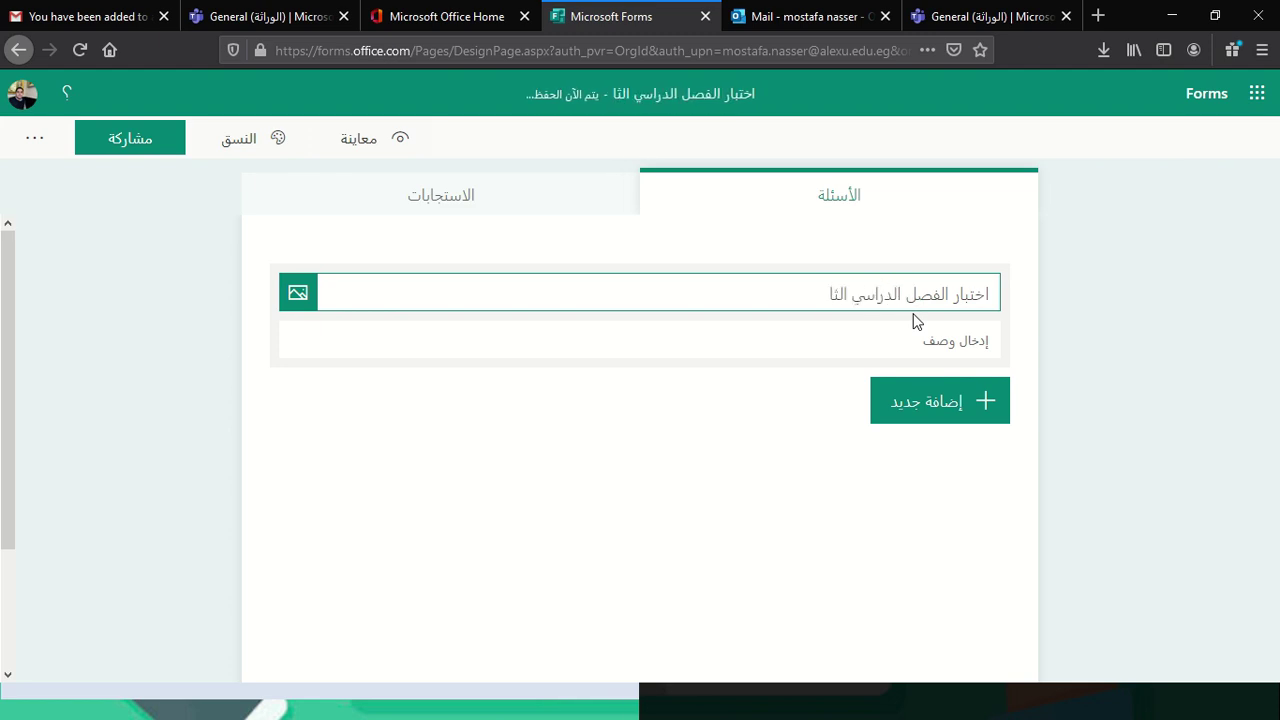
{"action": "type", "text": "ني مادة"}
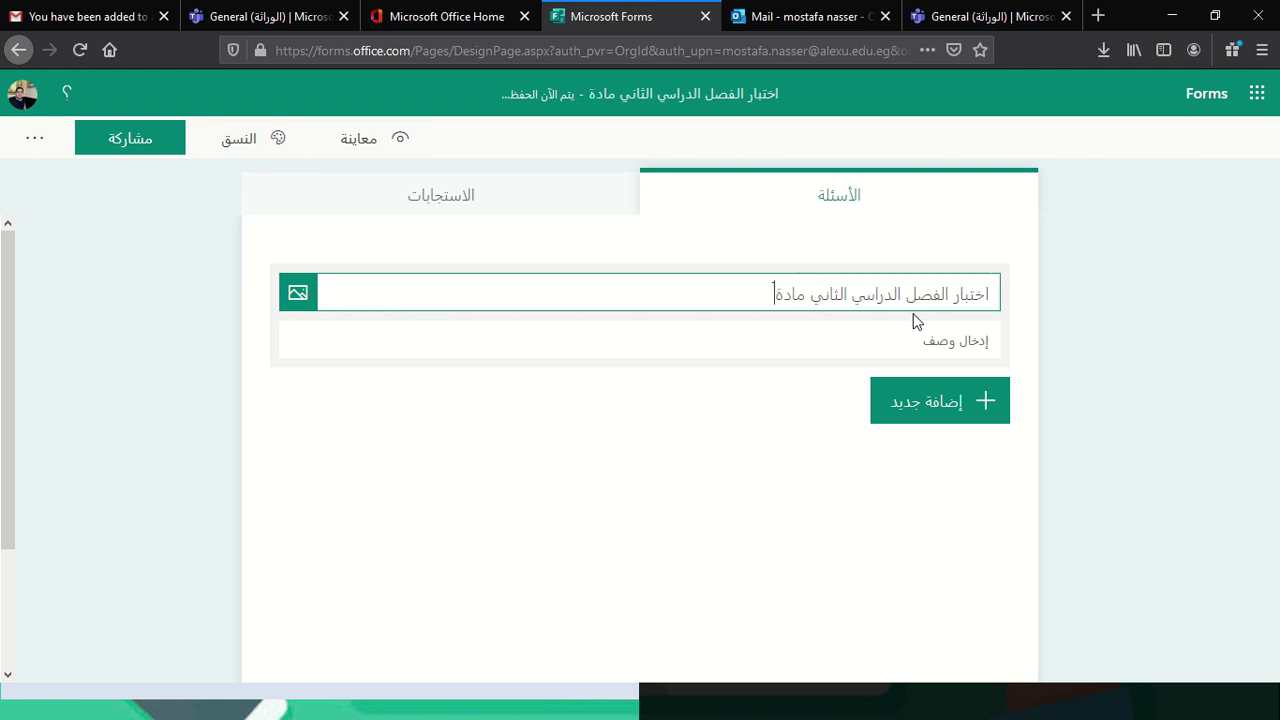
{"action": "type", "text": " ..............."}
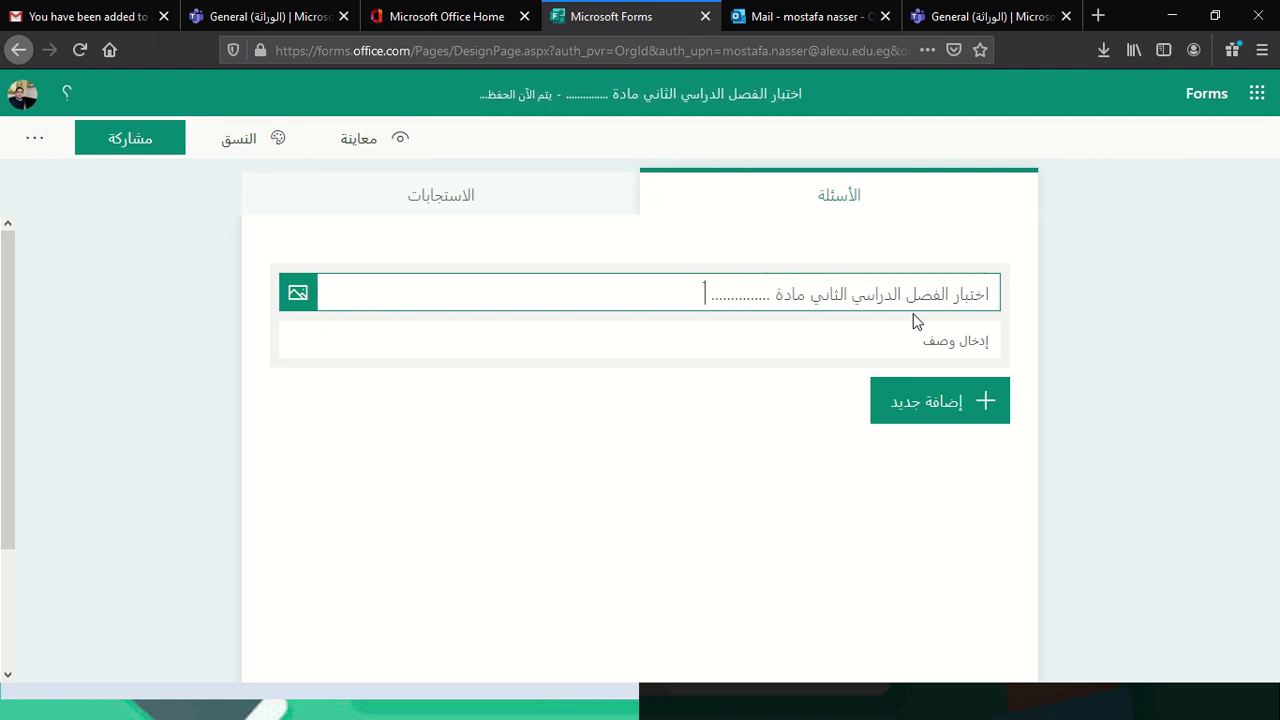
{"action": "type", "text": " لعام 2020"}
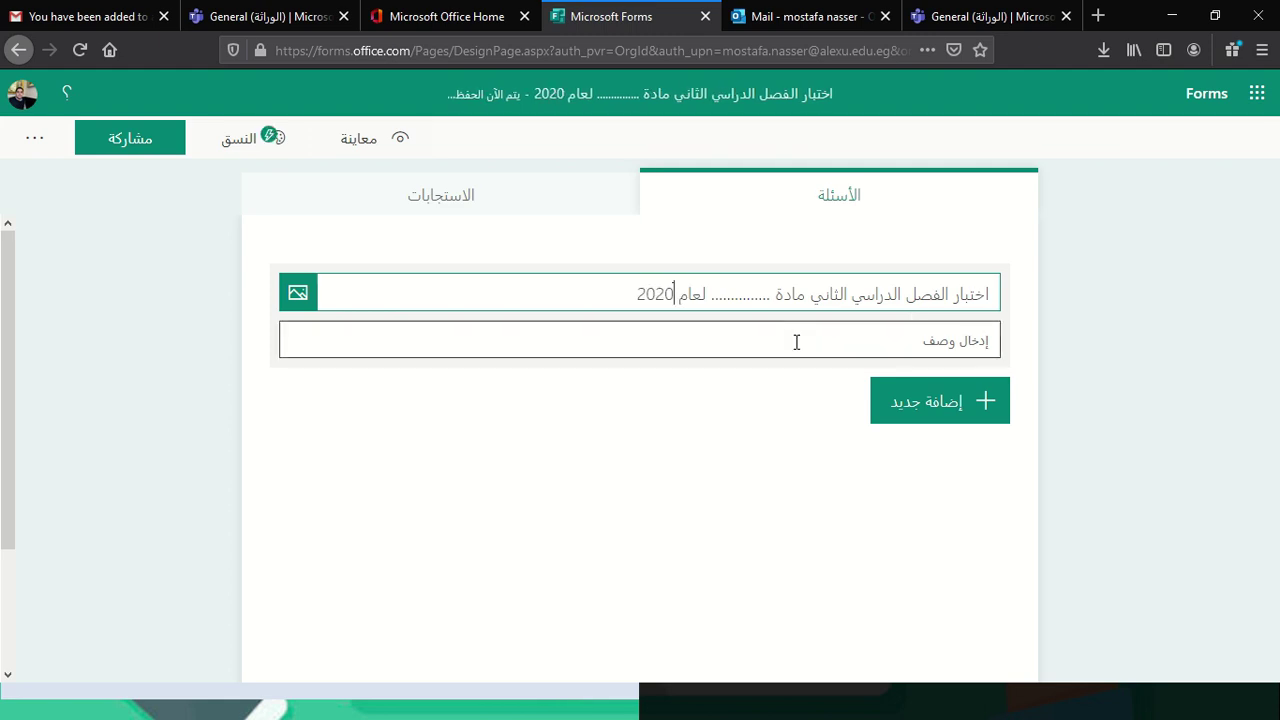
{"action": "left_click", "coordinate": [927, 343]}
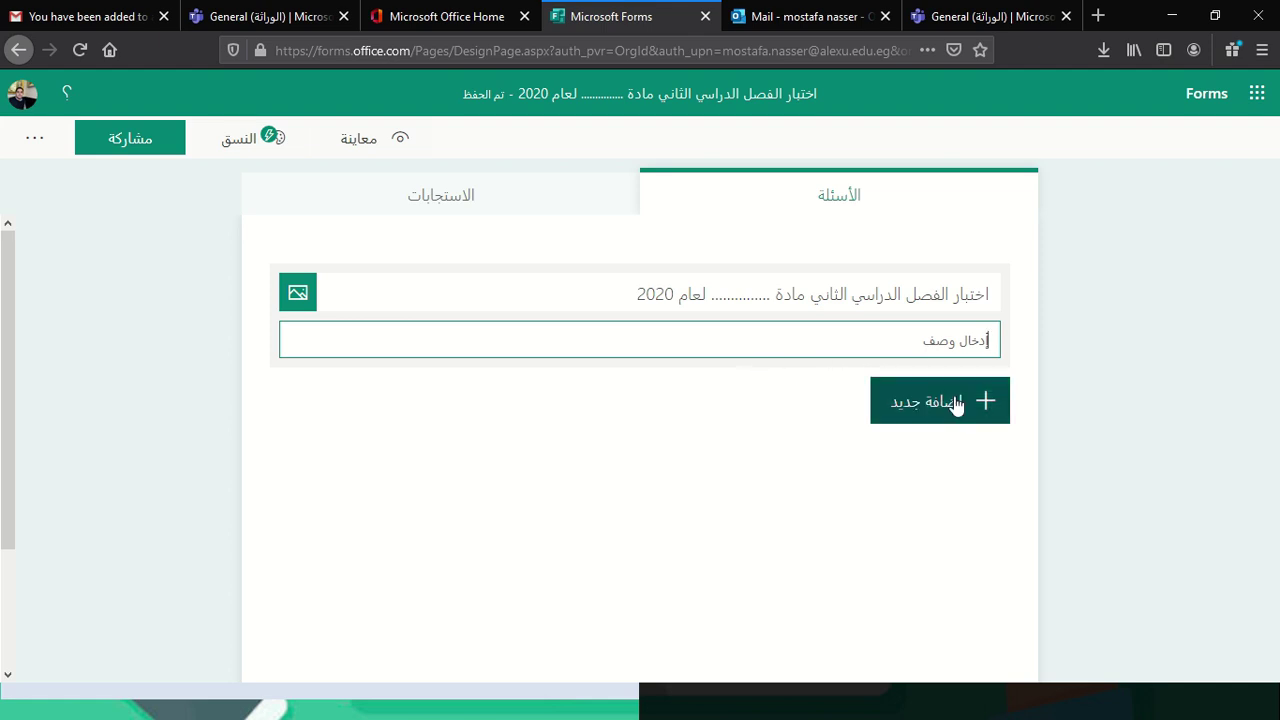
- Add a first text question titled "اسم الطالب رباعي" and make it required
{"action": "left_click", "coordinate": [951, 400]}
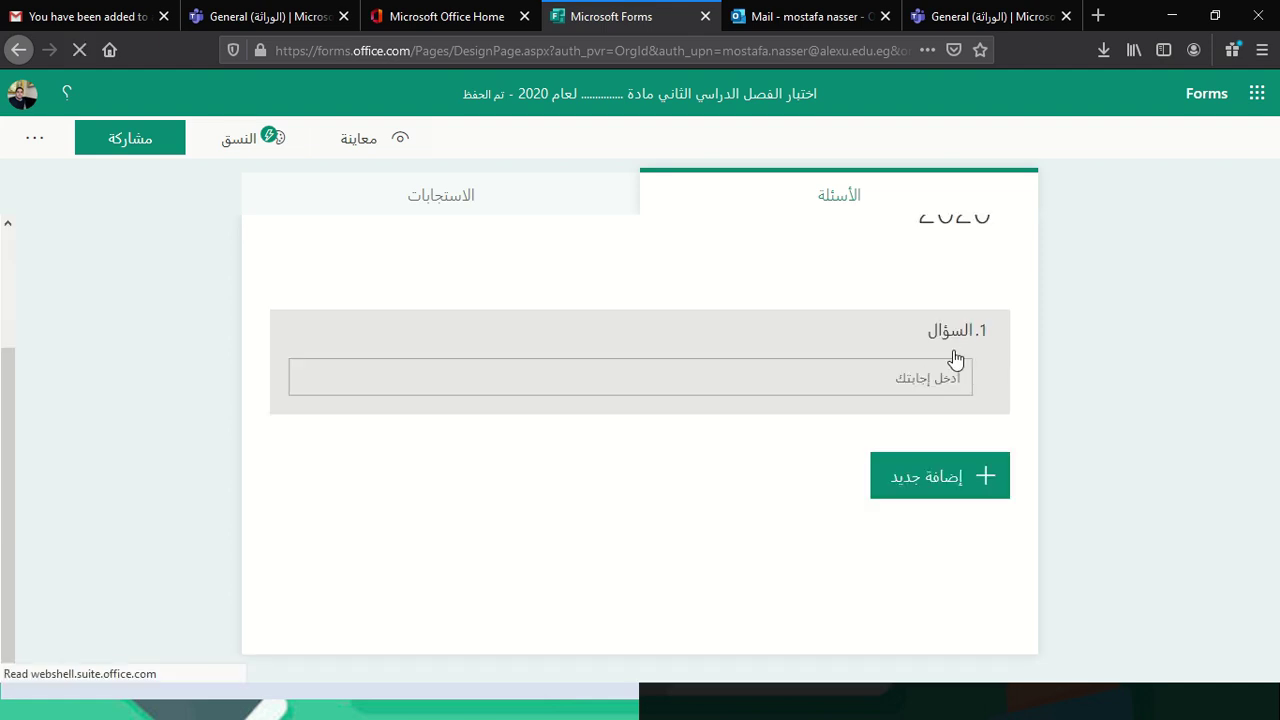
{"action": "left_click", "coordinate": [948, 340]}
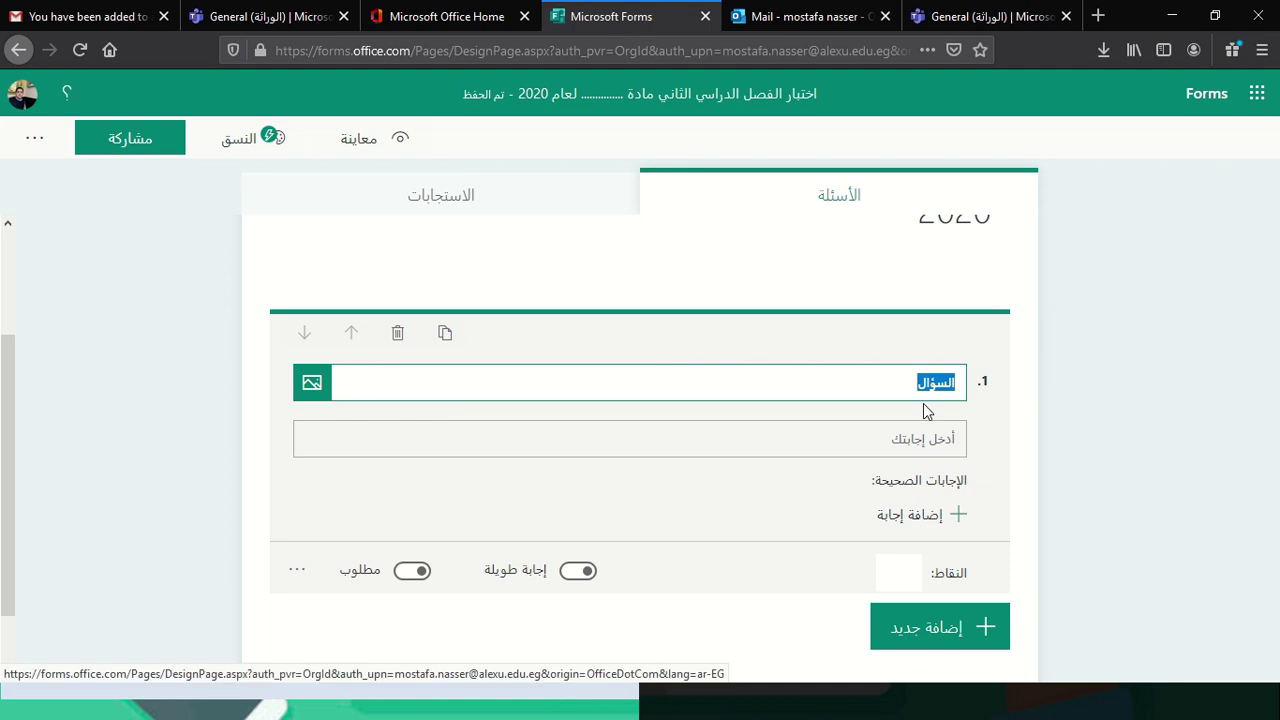
{"action": "type", "text": "اسأ"}
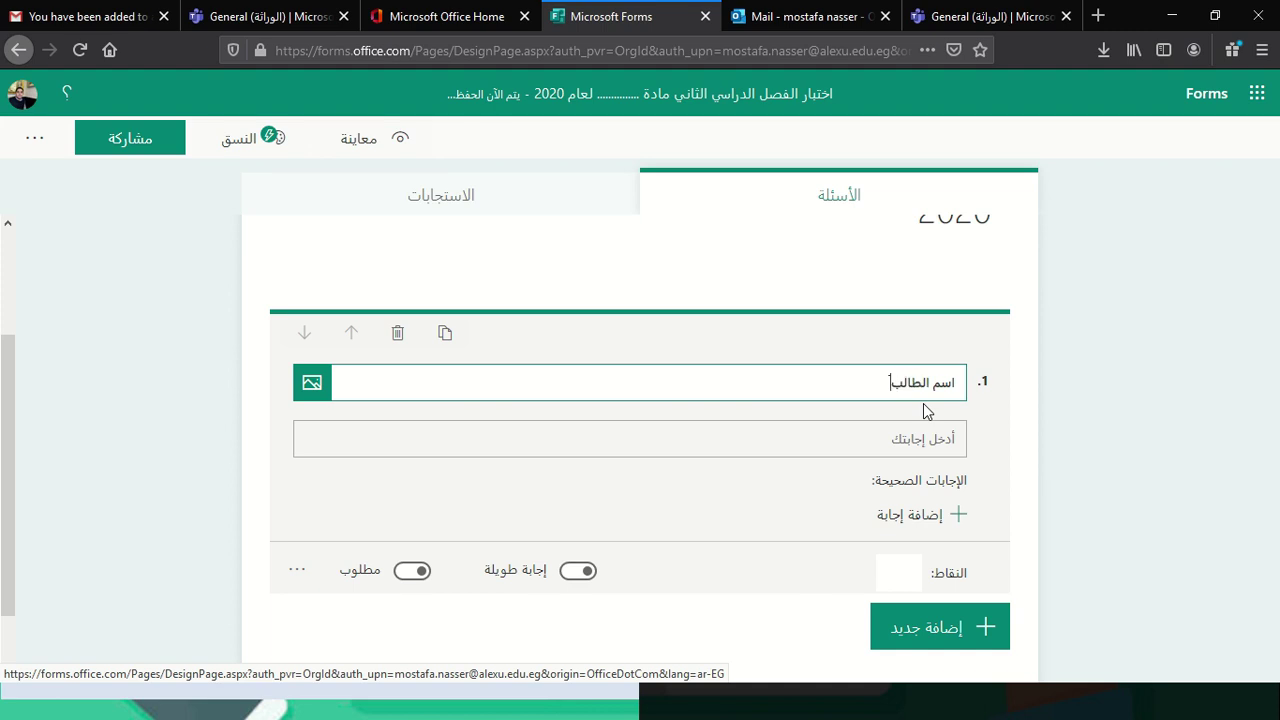
{"action": "type", "text": "رباعي"}
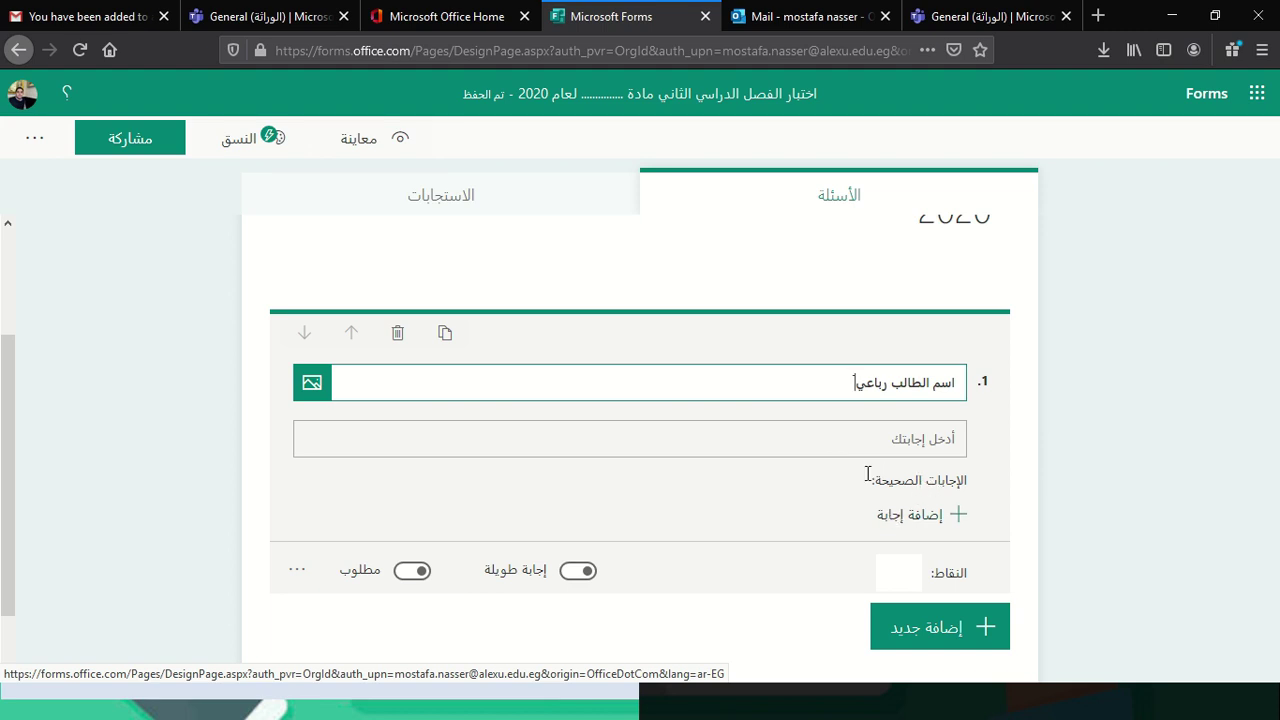
{"action": "scroll", "coordinate": [780, 480], "scroll_direction": "down", "scroll_amount": 1}
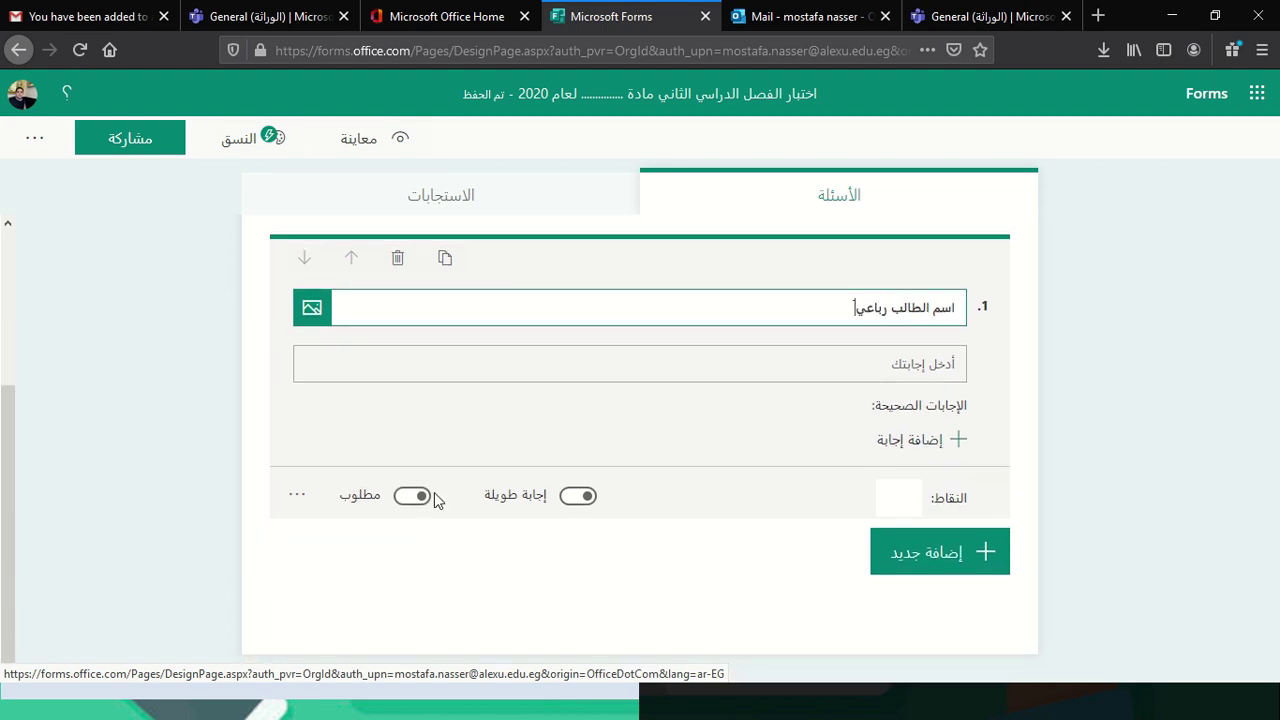
{"action": "left_click", "coordinate": [416, 495]}
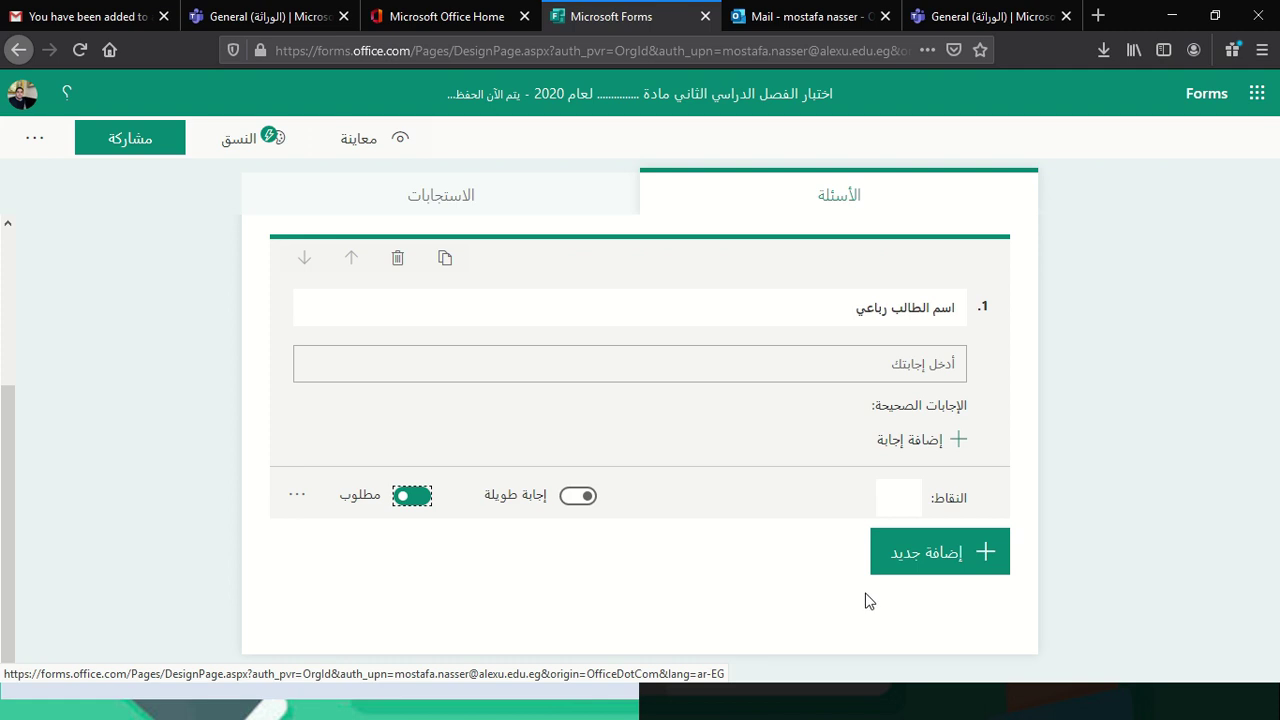
- Duplicate the student name question and retitle the copy "رقم الجلوس كاملاً"
{"action": "left_click", "coordinate": [948, 551]}
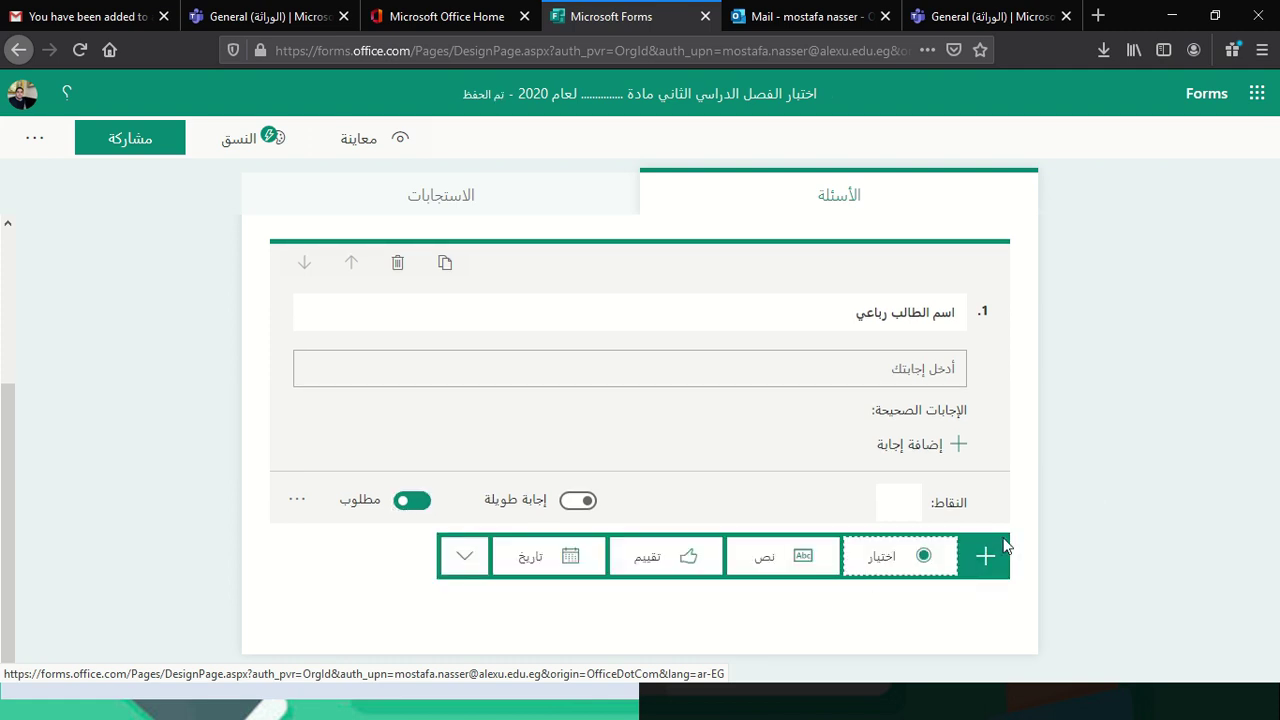
{"action": "left_click", "coordinate": [445, 266]}
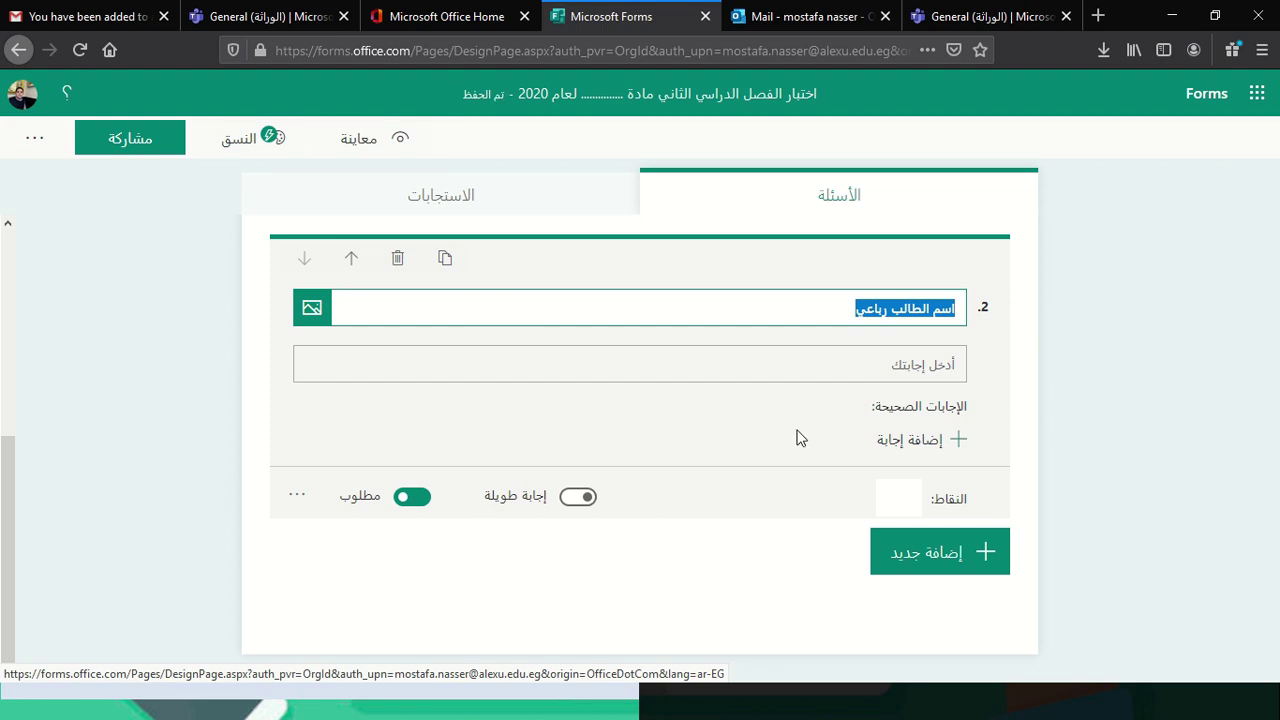
{"action": "type", "text": "أ"}
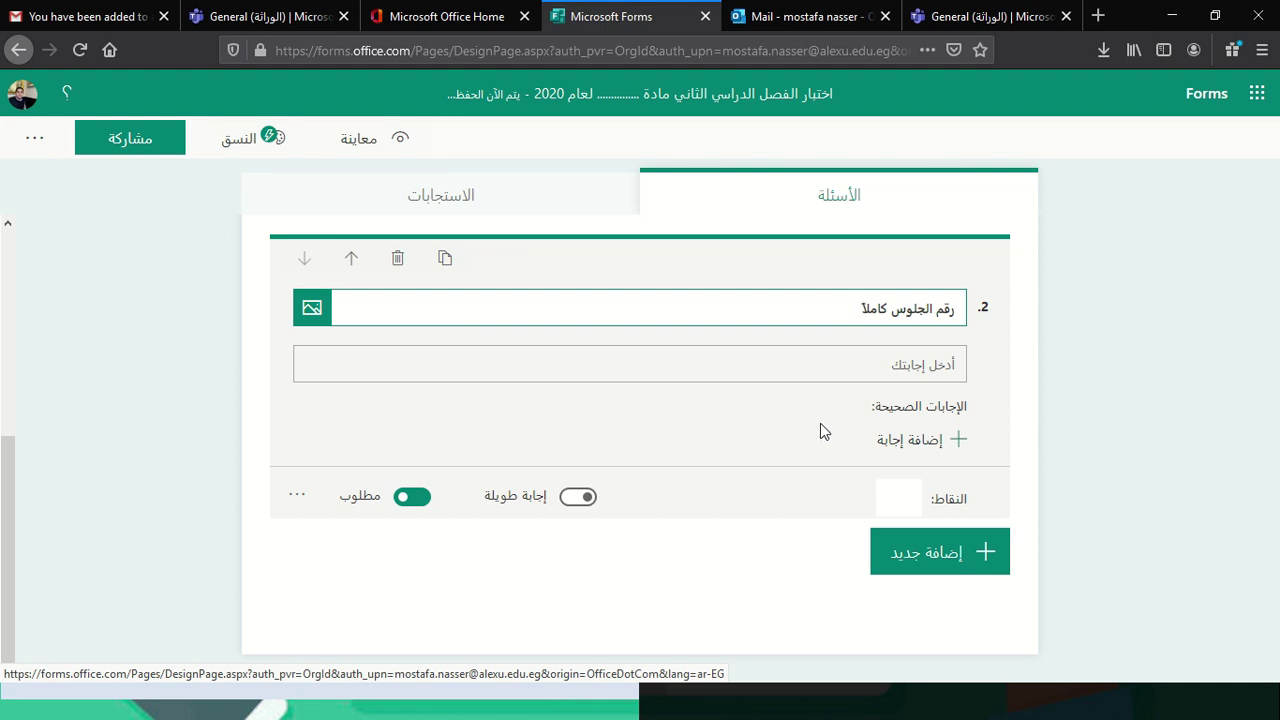
- Restrict the answer of the "رقم الجلوس كاملاً" question to a number (رقم)
{"action": "left_click", "coordinate": [296, 496]}
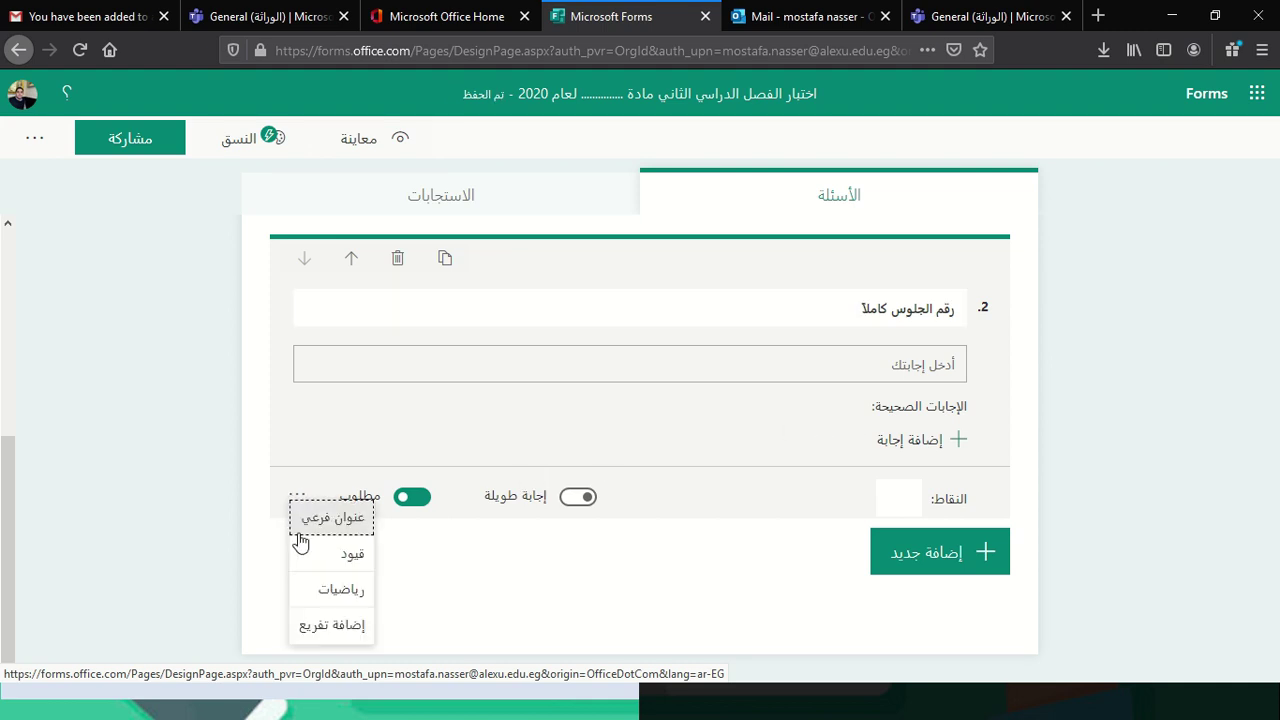
{"action": "left_click", "coordinate": [350, 554]}
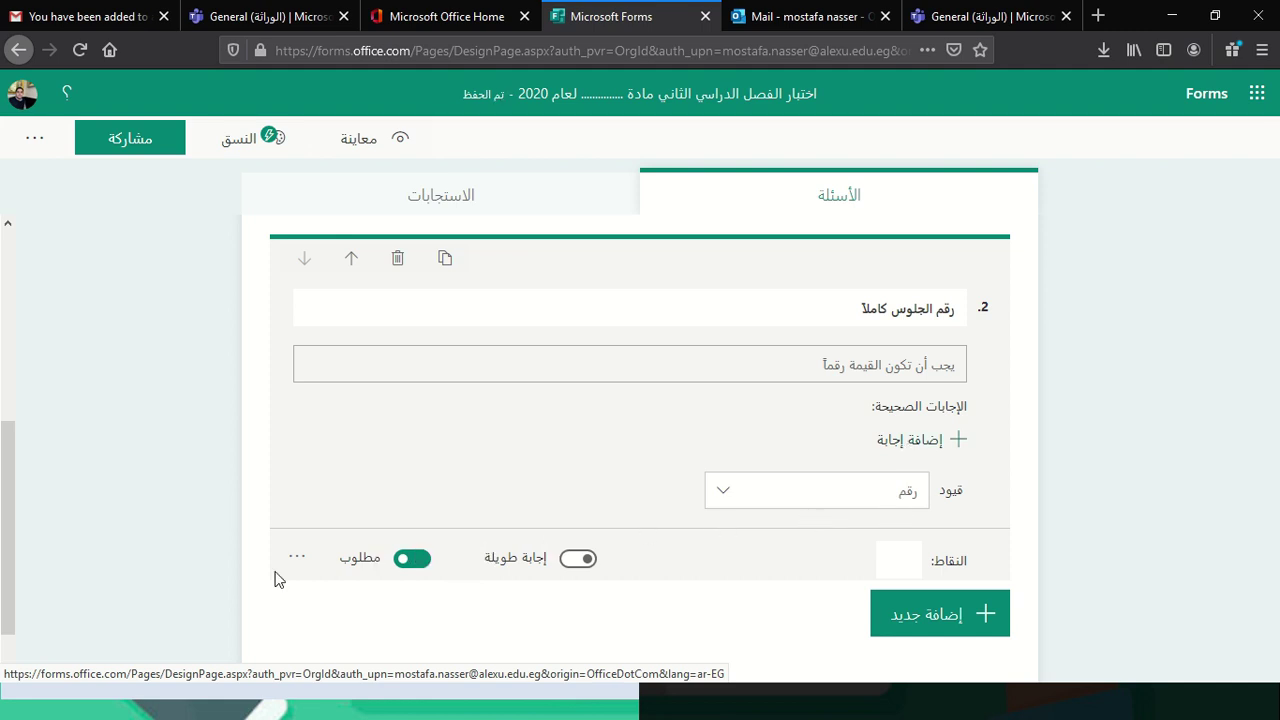
{"action": "left_click", "coordinate": [1100, 342]}
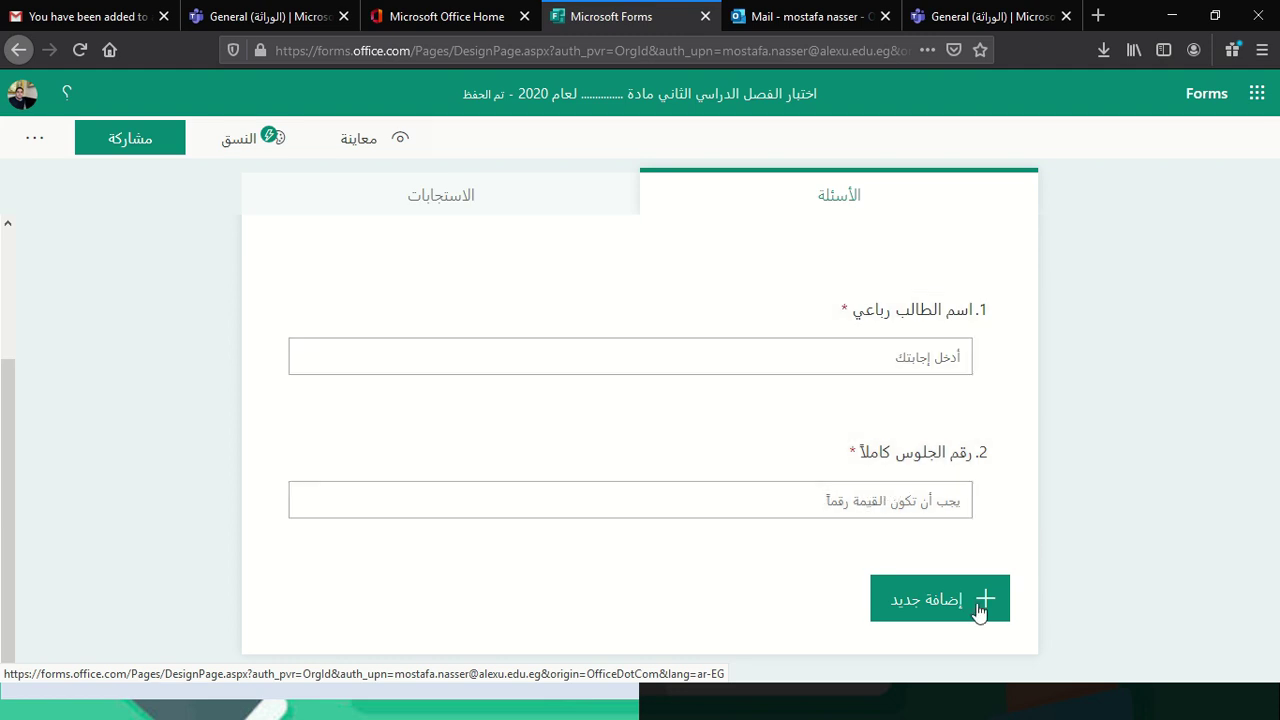
- Add a text question titled "الفرقة" at the end of the quiz
{"action": "left_click", "coordinate": [915, 620]}
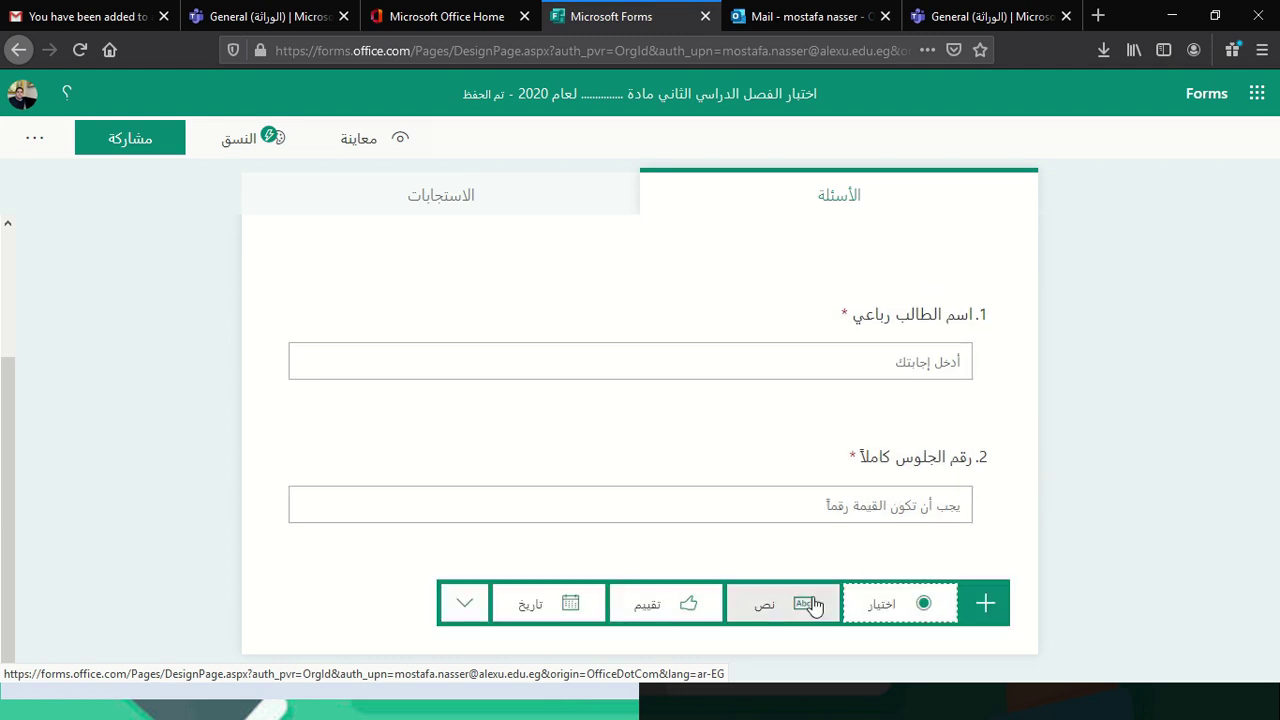
{"action": "left_click", "coordinate": [822, 635]}
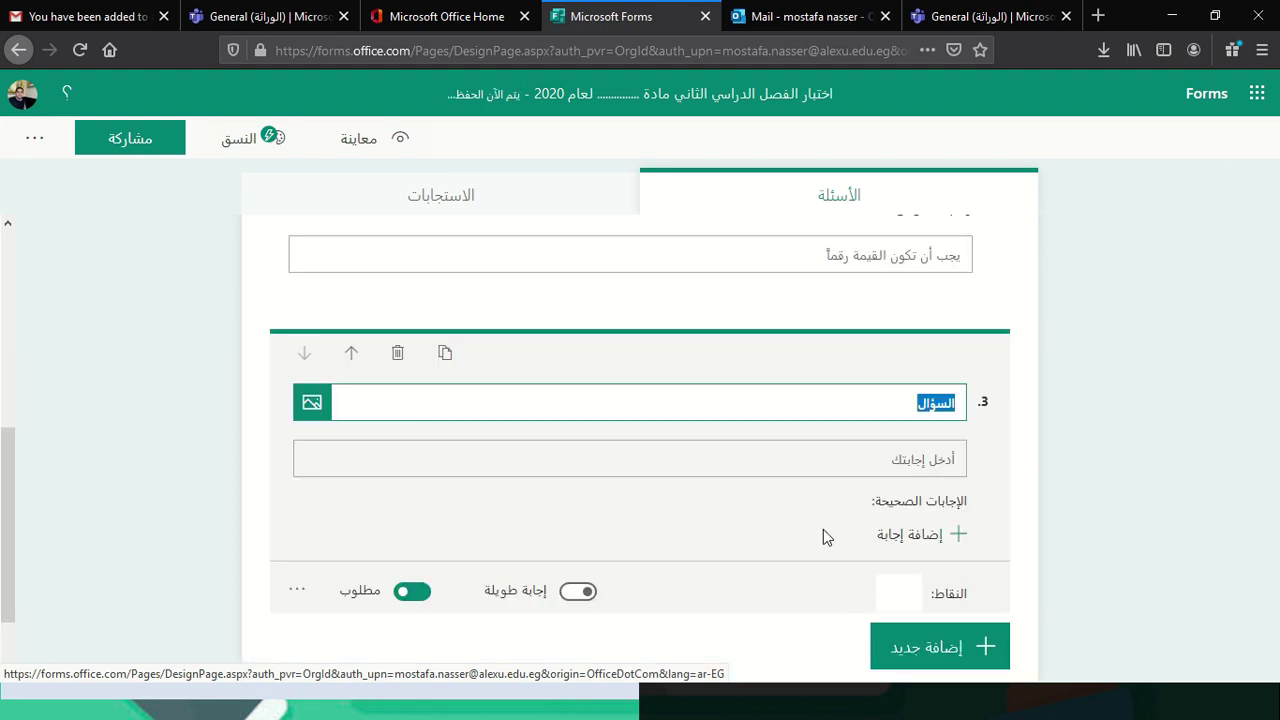
{"action": "type", "text": "اكمل ما يأتي"}
- Insert a text question titled "الايميل الجامعي" directly after the student name question
{"action": "scroll", "coordinate": [1157, 350], "scroll_direction": "up", "scroll_amount": 5}
{"action": "left_click", "coordinate": [910, 482]}
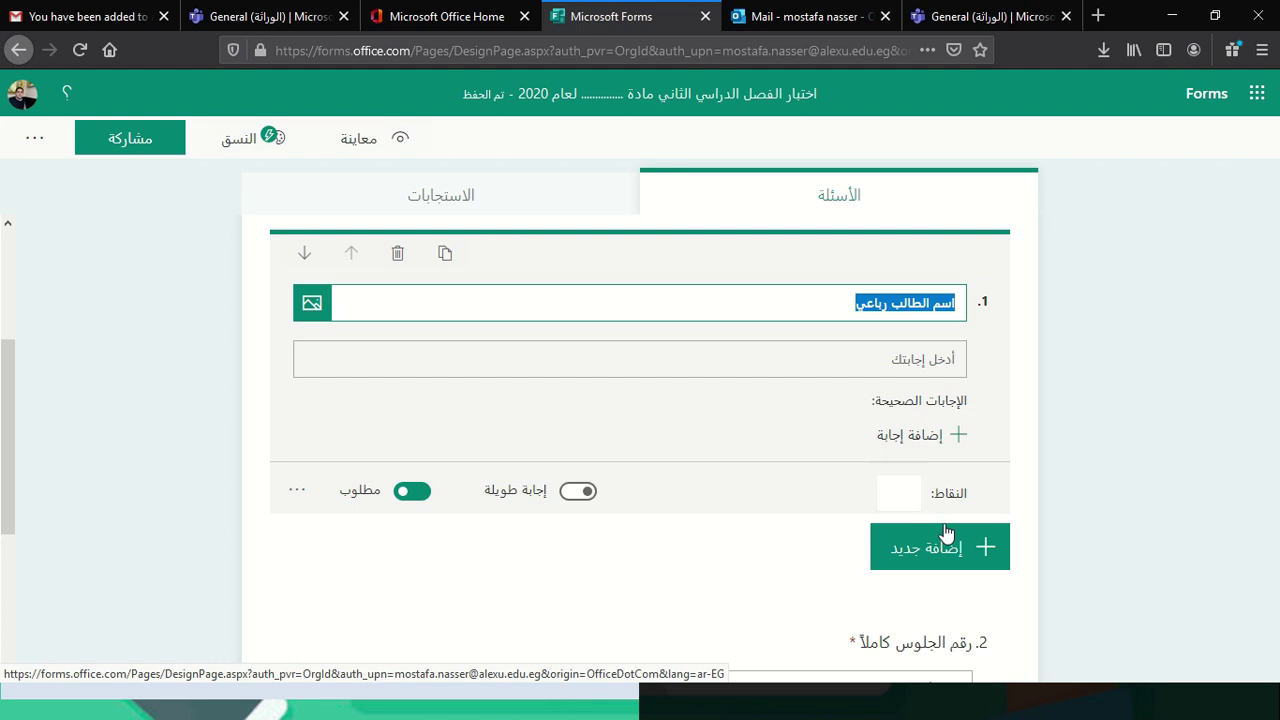
{"action": "left_click", "coordinate": [955, 546]}
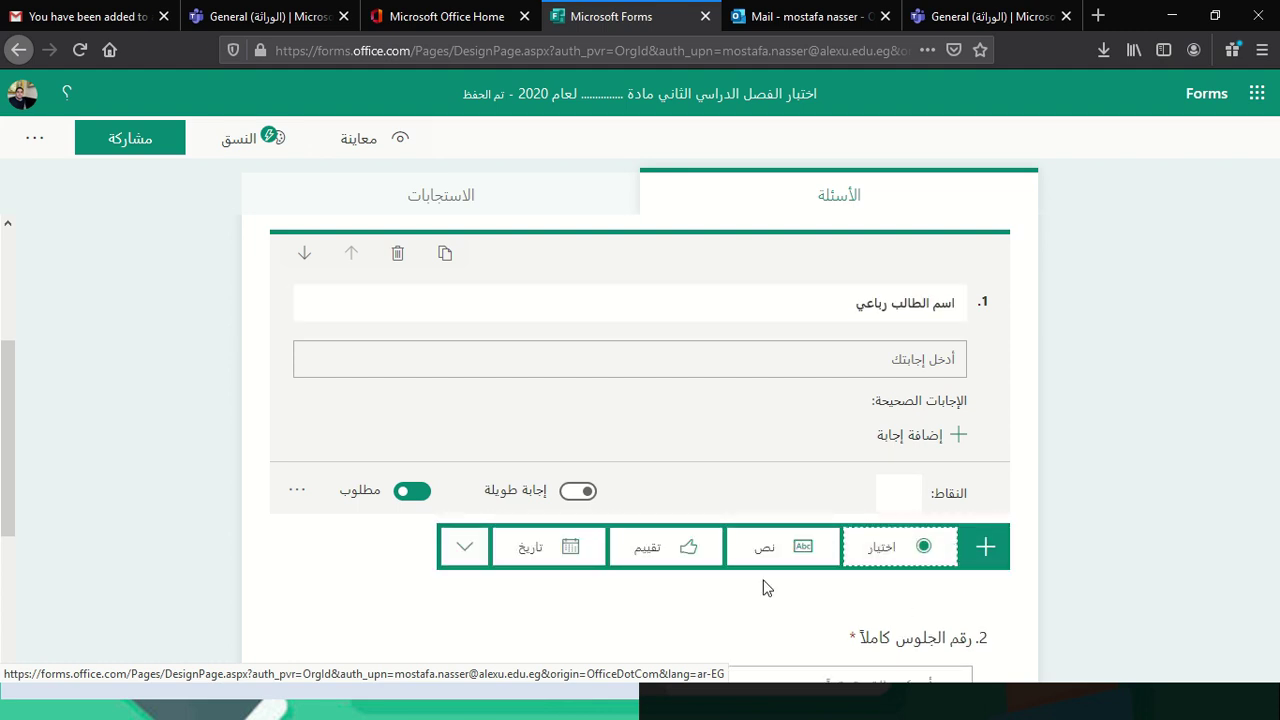
{"action": "left_click", "coordinate": [778, 558]}
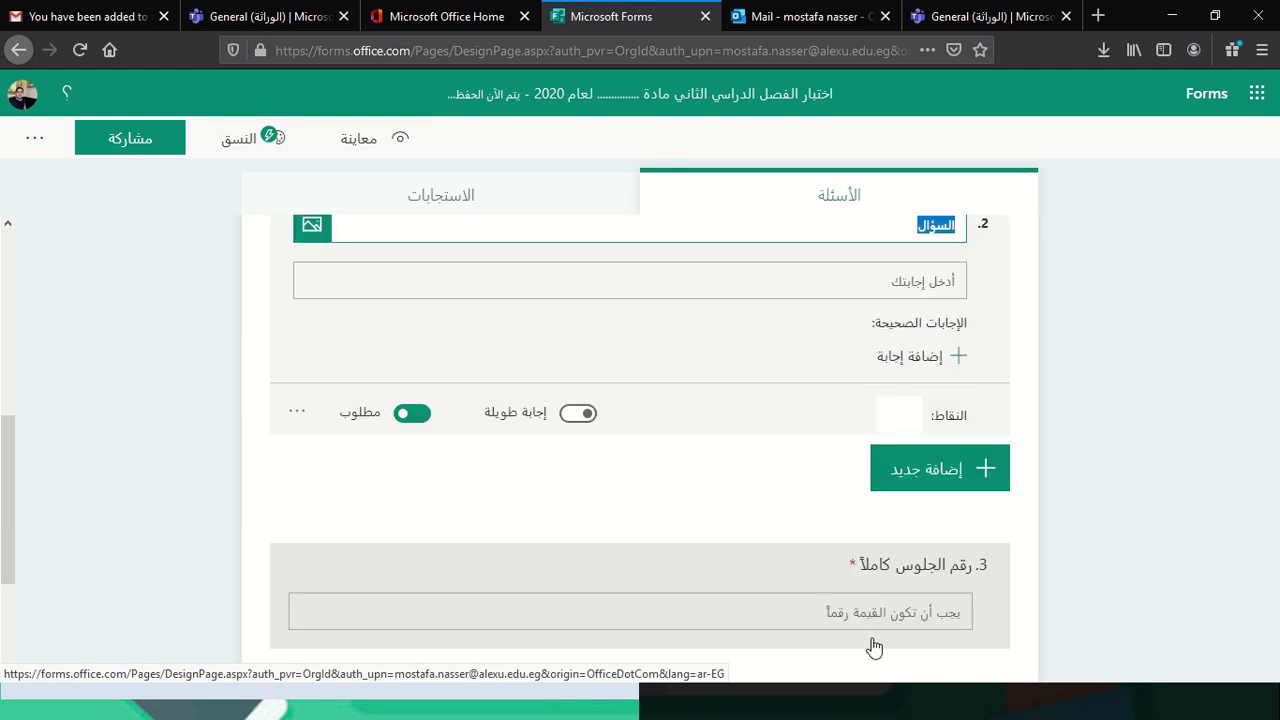
{"action": "type", "text": "الأ"}
{"action": "type", "text": "يميل الجامعي"}
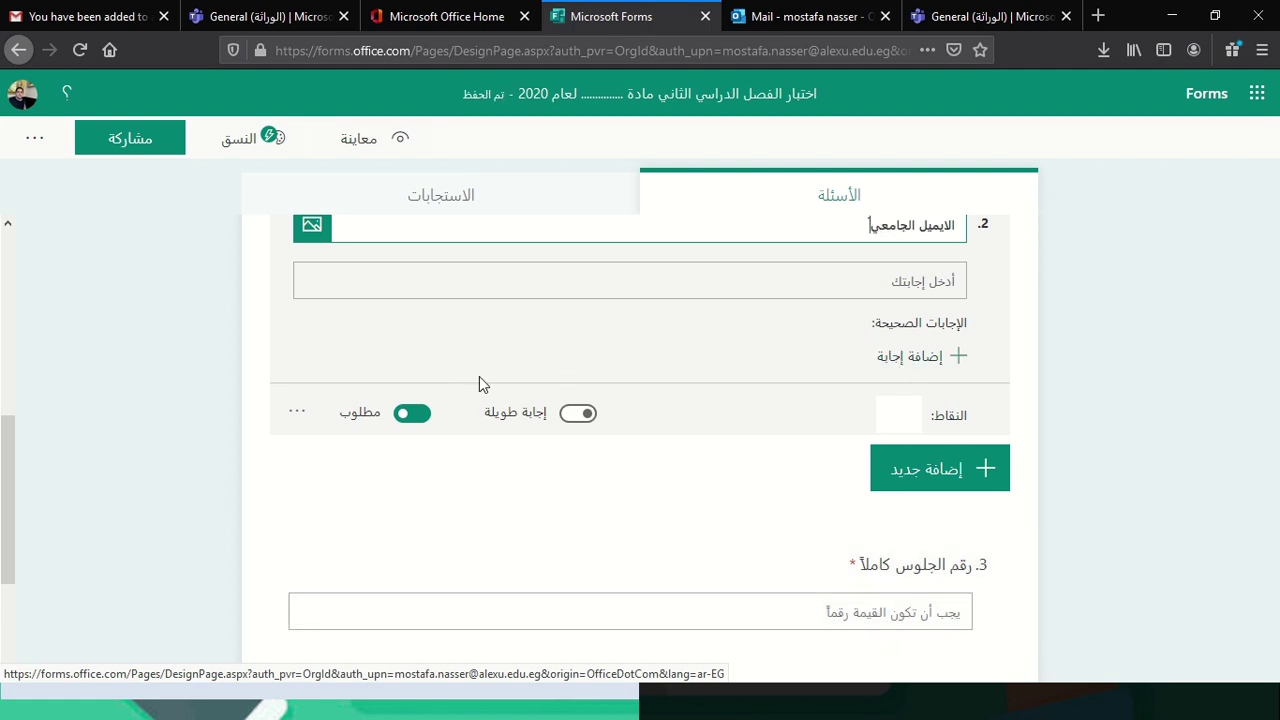
- Move the "الايميل الجامعي" question up above the student name question
{"action": "scroll", "coordinate": [483, 379], "scroll_direction": "up", "scroll_amount": 3}
{"action": "scroll", "coordinate": [651, 417], "scroll_direction": "down", "scroll_amount": 3}
{"action": "scroll", "coordinate": [723, 397], "scroll_direction": "up", "scroll_amount": 2}
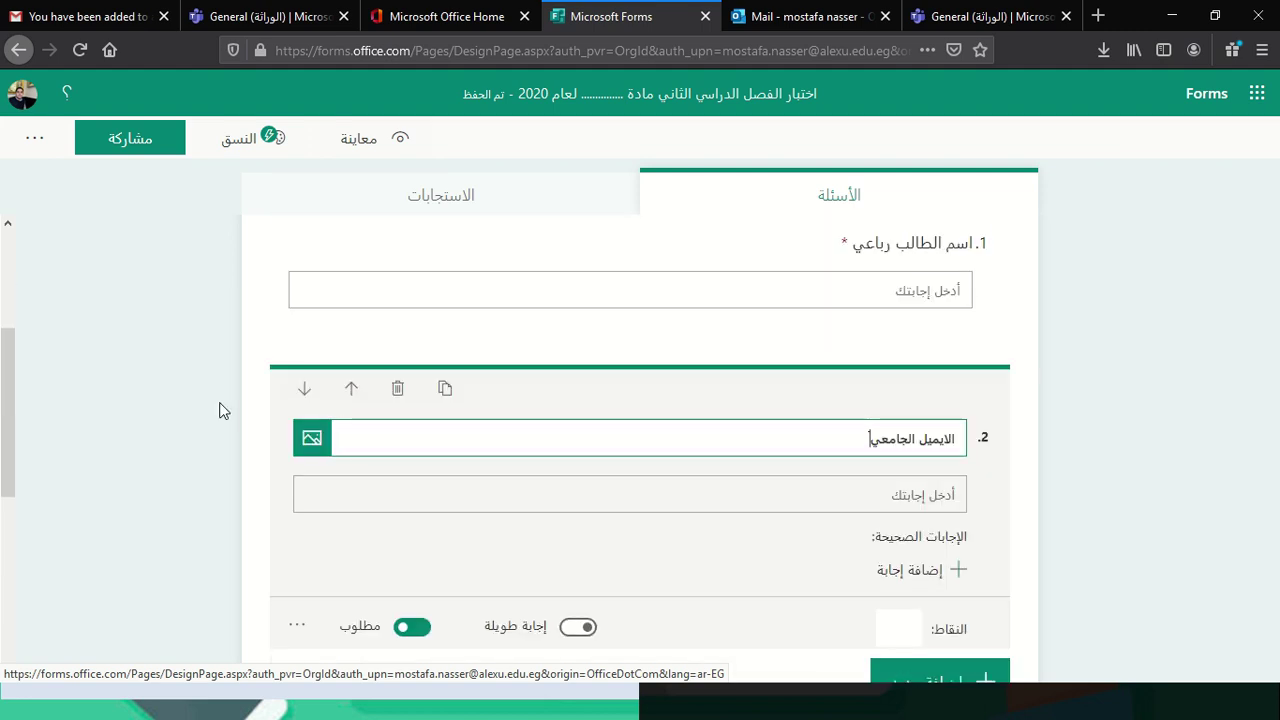
{"action": "left_click", "coordinate": [220, 409]}
{"action": "left_click", "coordinate": [622, 420]}
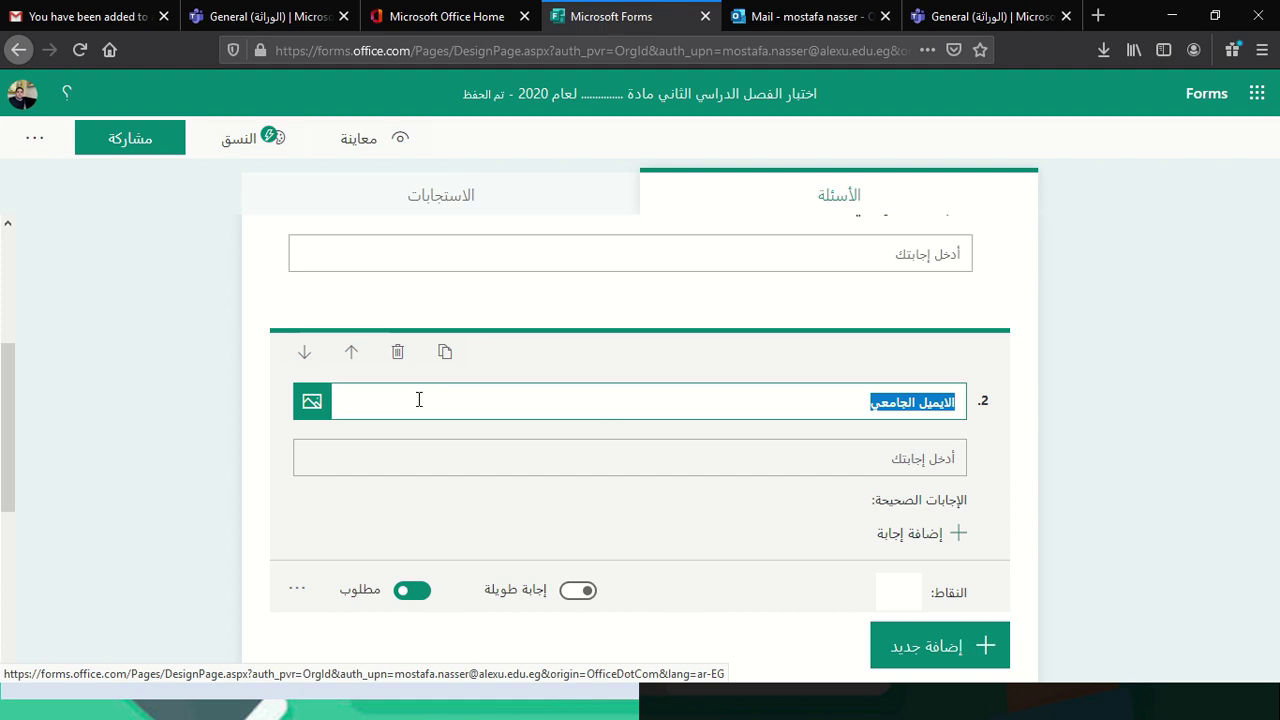
{"action": "left_click", "coordinate": [352, 355]}
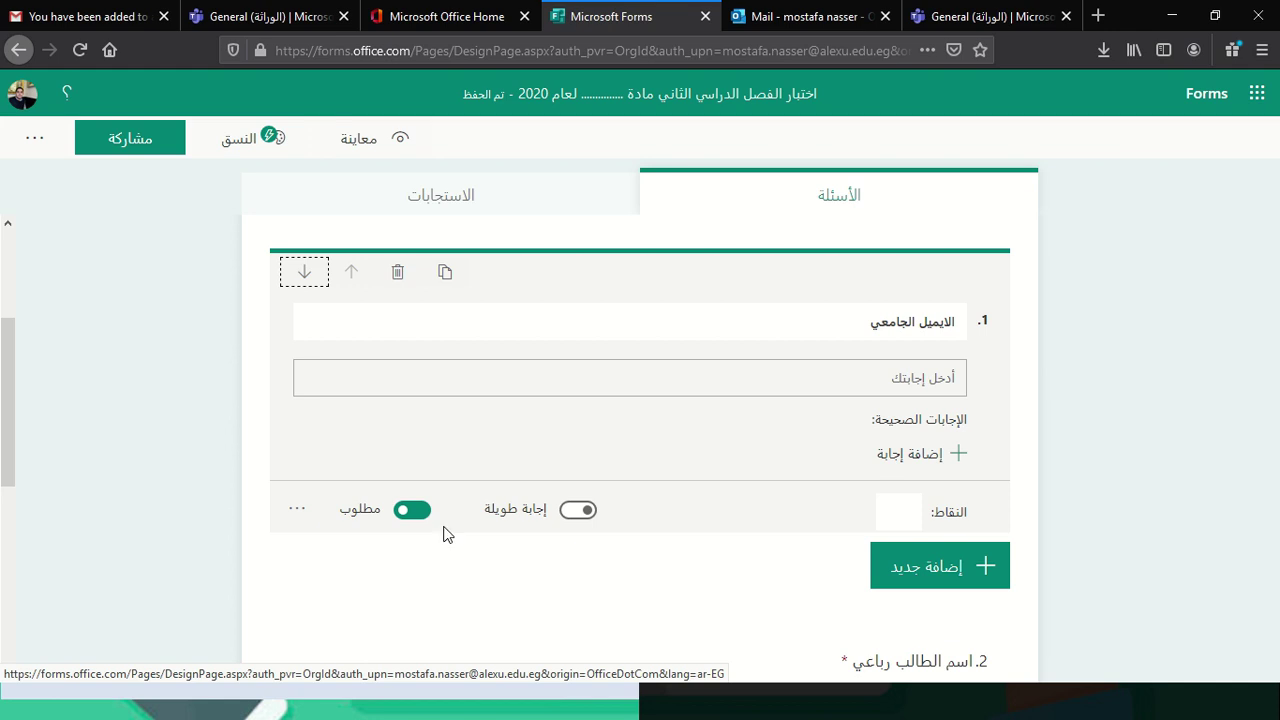
- Add a choice (اختبار) question titled "الشعبة" after the "الفرقة" question
{"action": "scroll", "coordinate": [776, 530], "scroll_direction": "down", "scroll_amount": 5}
{"action": "left_click", "coordinate": [1247, 499]}
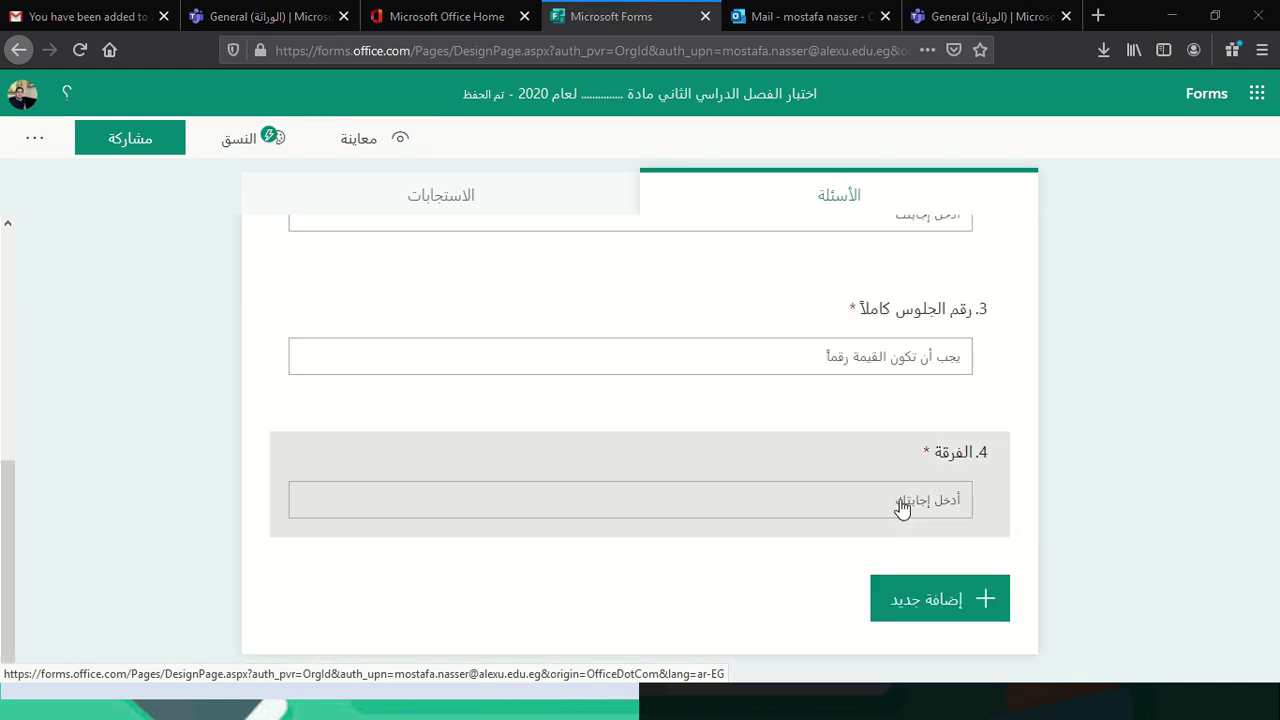
{"action": "left_click", "coordinate": [1248, 499]}
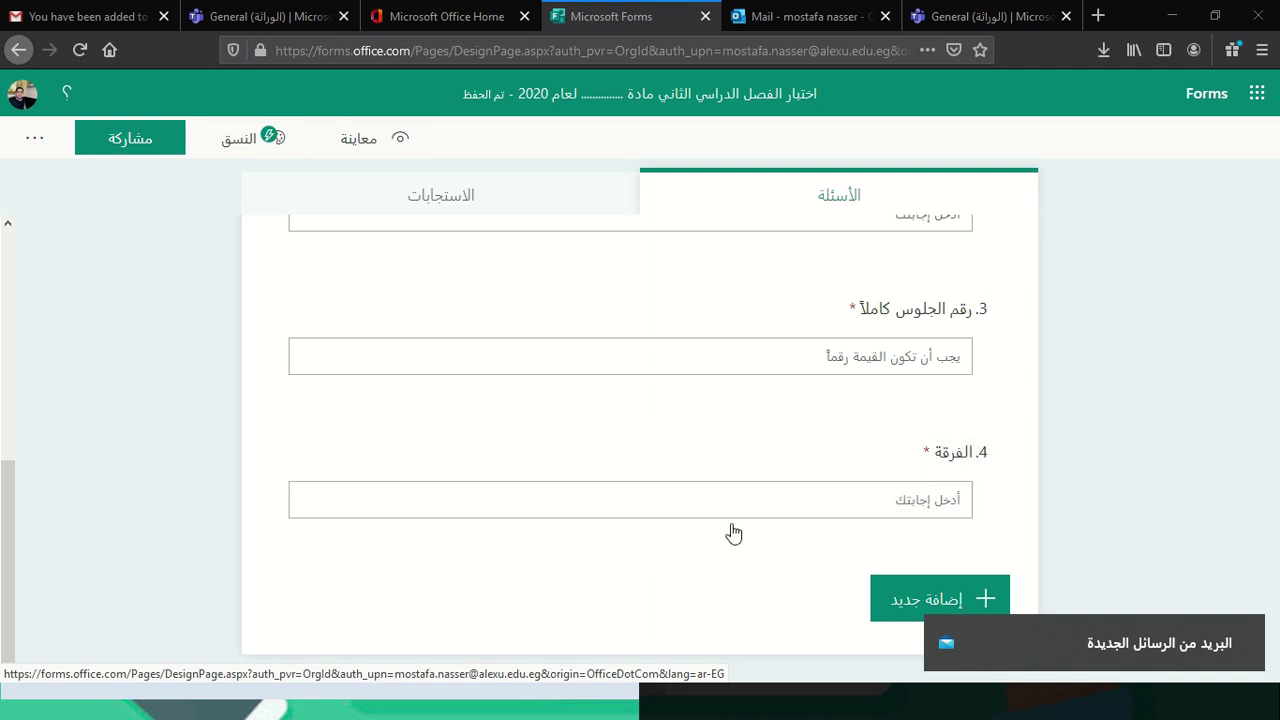
{"action": "left_click", "coordinate": [663, 468]}
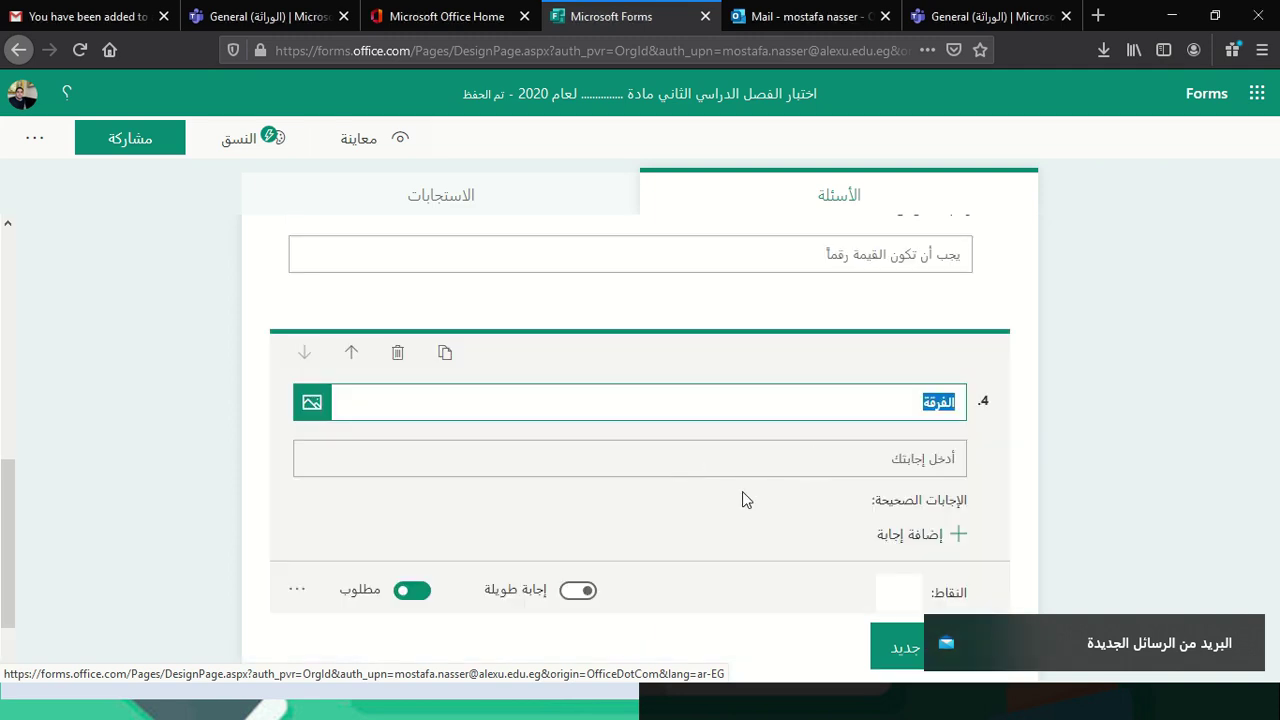
{"action": "scroll", "coordinate": [650, 540], "scroll_direction": "down", "scroll_amount": 2}
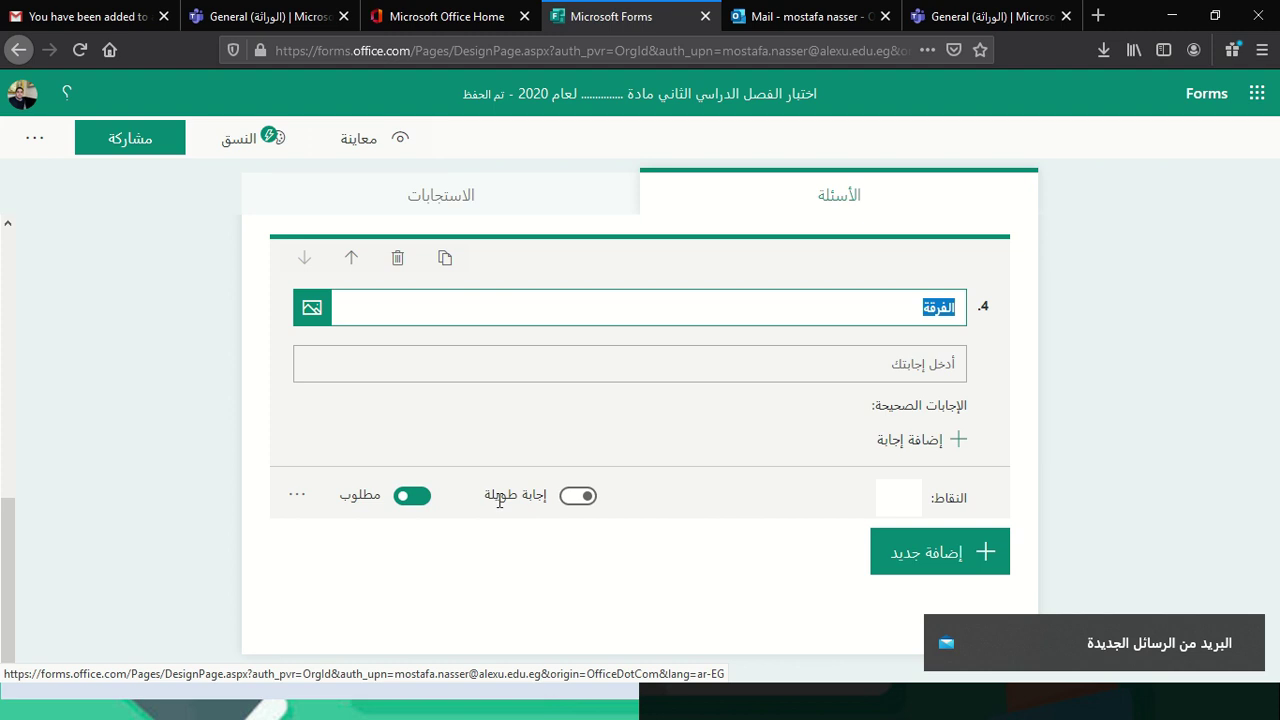
{"action": "left_click", "coordinate": [935, 555]}
{"action": "left_click", "coordinate": [905, 578]}
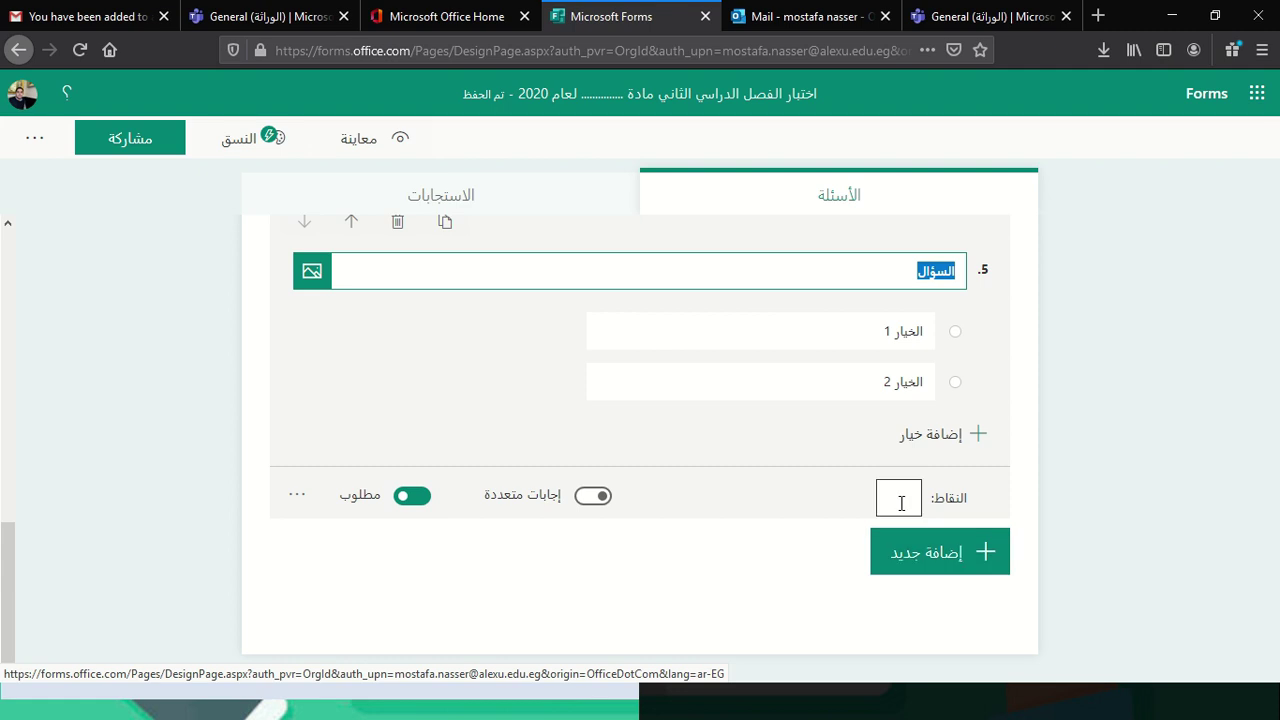
{"action": "type", "text": "الأ"}
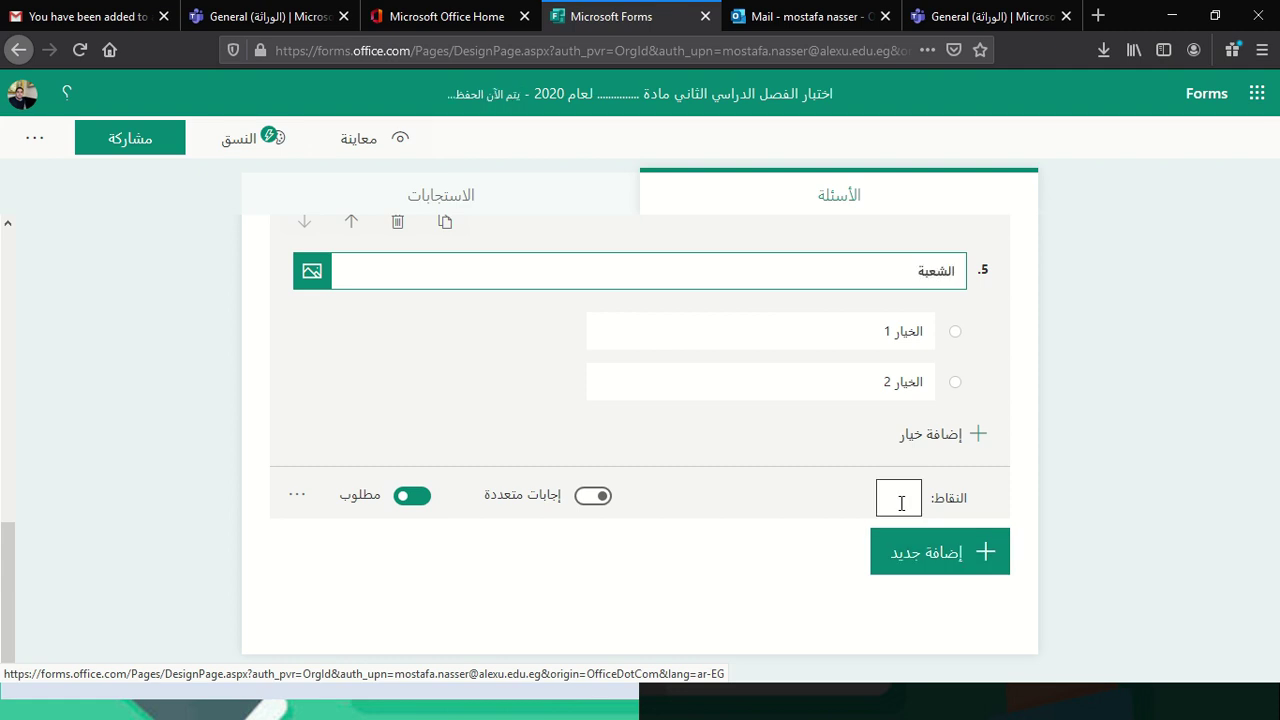
- Set the first two options of the "الشعبة" question to "طبية وعطرية" and "حيوي"
{"action": "left_click", "coordinate": [883, 331]}
{"action": "key", "text": "BackSpace"}
{"action": "type", "text": "طبية وعطرية"}
{"action": "key", "text": "Tab"}
{"action": "type", "text": "حيوي"}
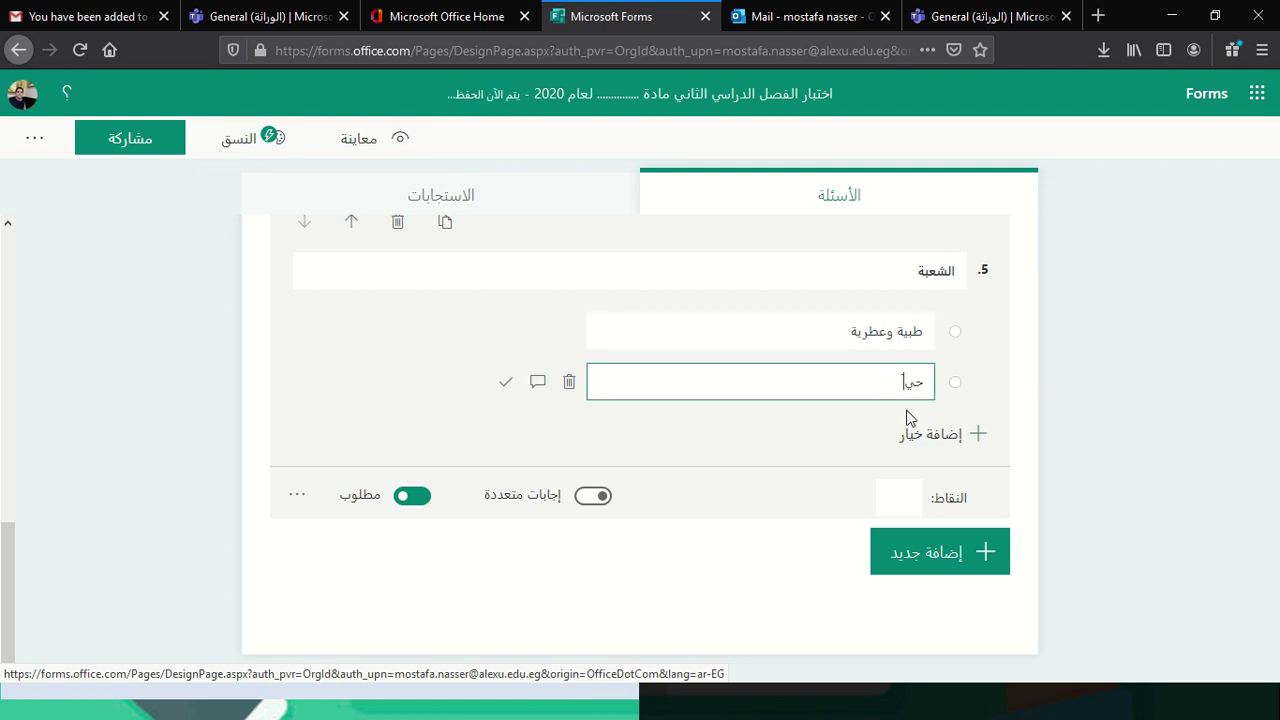
- Add the options "انتاج نباتي", "تخطيط" and "سمك" to the "الشعبة" question
{"action": "left_click", "coordinate": [929, 433]}
{"action": "type", "text": "انتاج نباتي"}
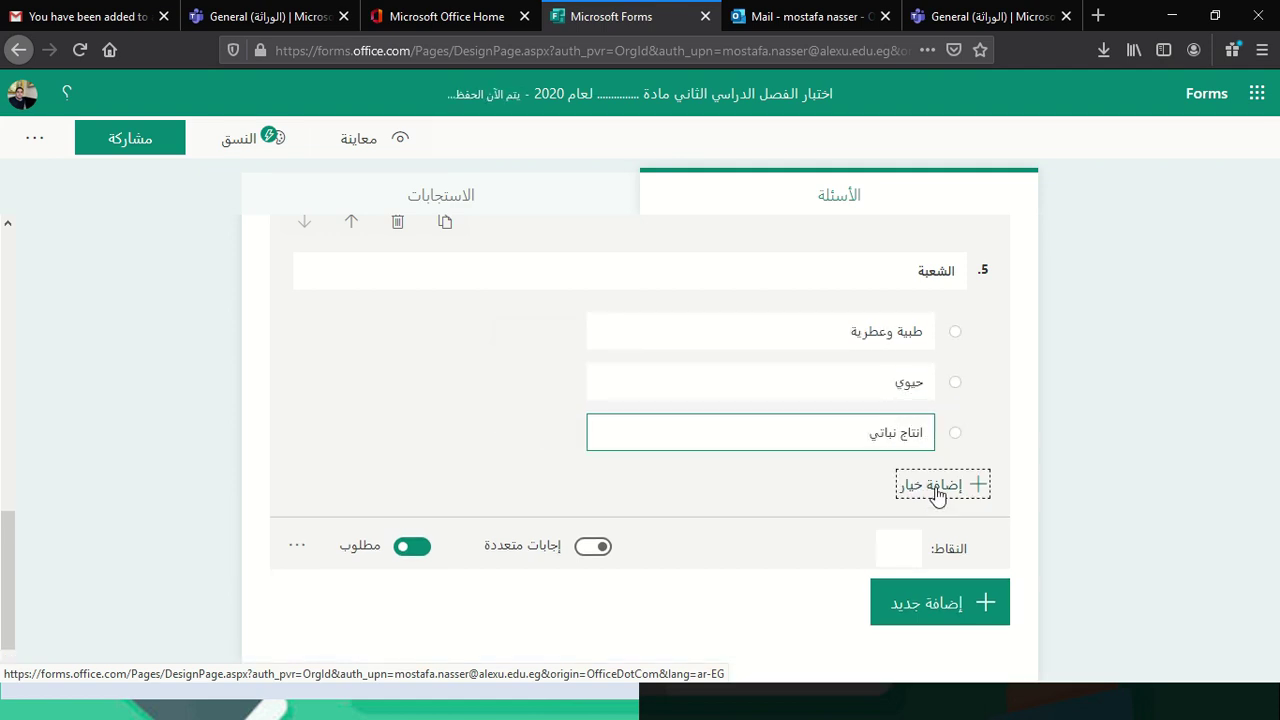
{"action": "left_click", "coordinate": [905, 487]}
{"action": "type", "text": "تخطيط"}
{"action": "left_click", "coordinate": [914, 534]}
{"action": "type", "text": "سمك"}
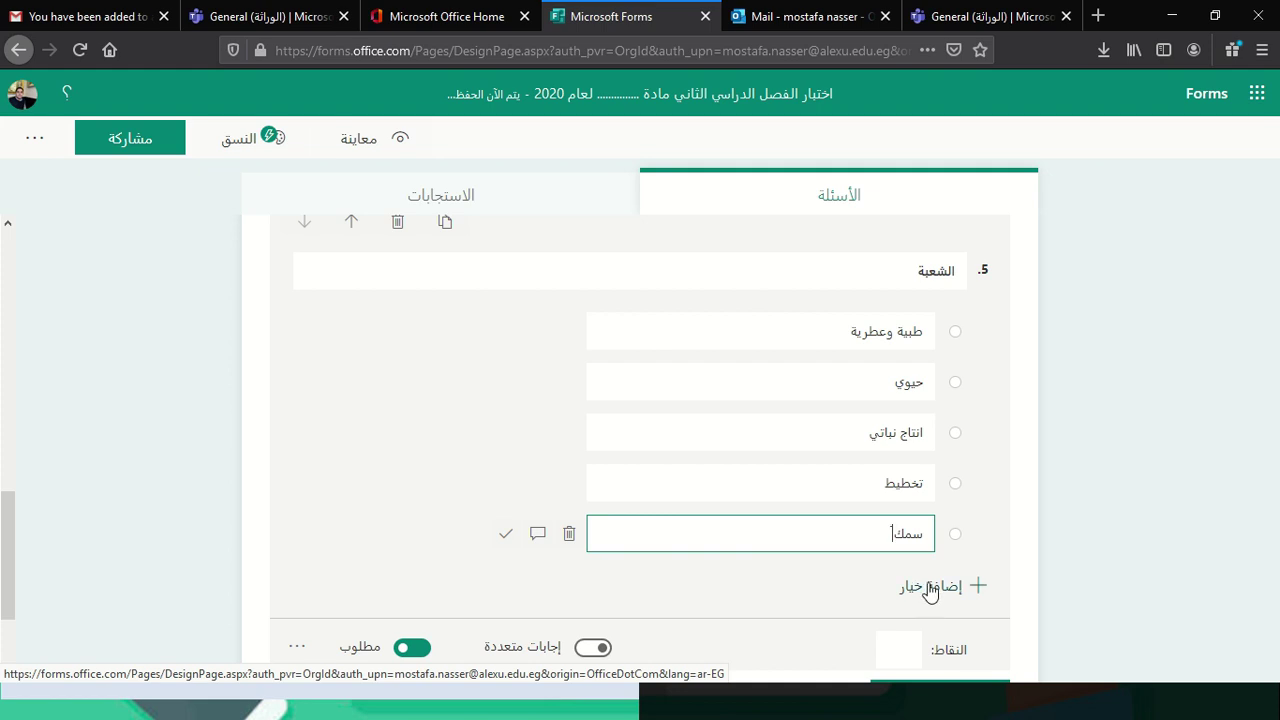
- Add a sixth option named "اراضي" to the "الشعبة" question
{"action": "left_click", "coordinate": [925, 586]}
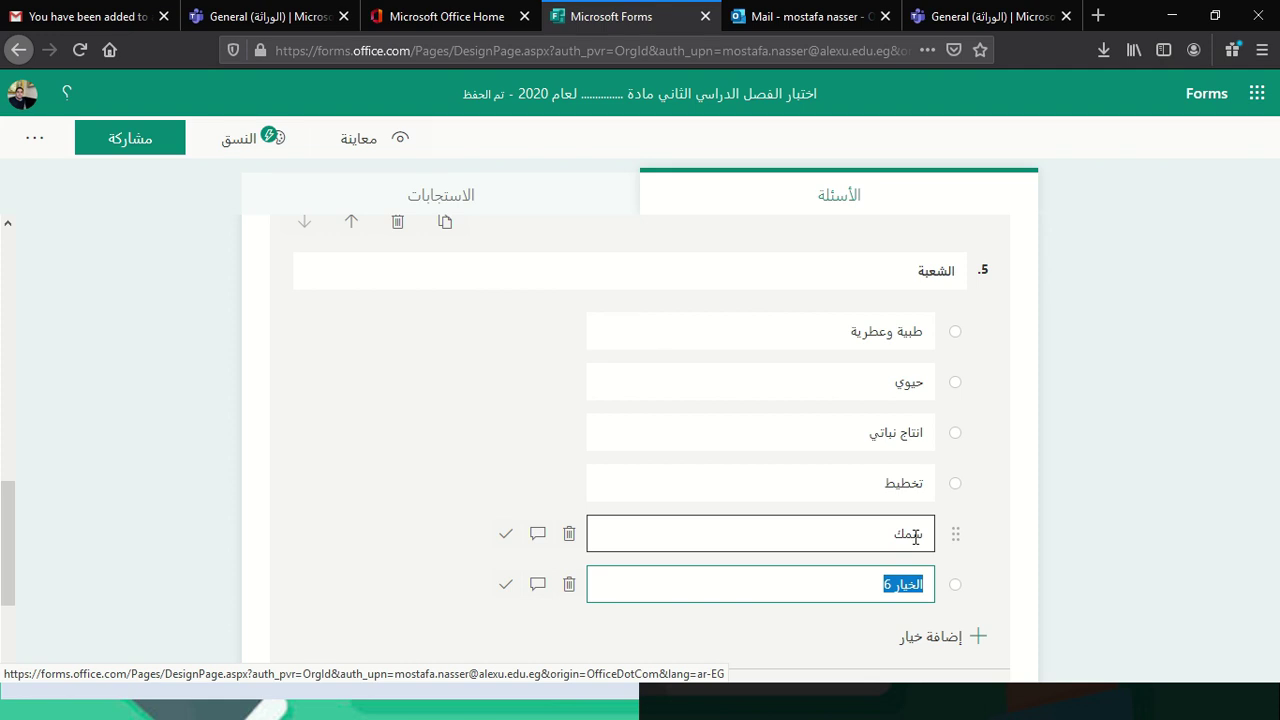
{"action": "double_click", "coordinate": [903, 586]}
{"action": "type", "text": "اراضي6"}
{"action": "triple_click", "coordinate": [903, 588]}
{"action": "type", "text": "ارا"}
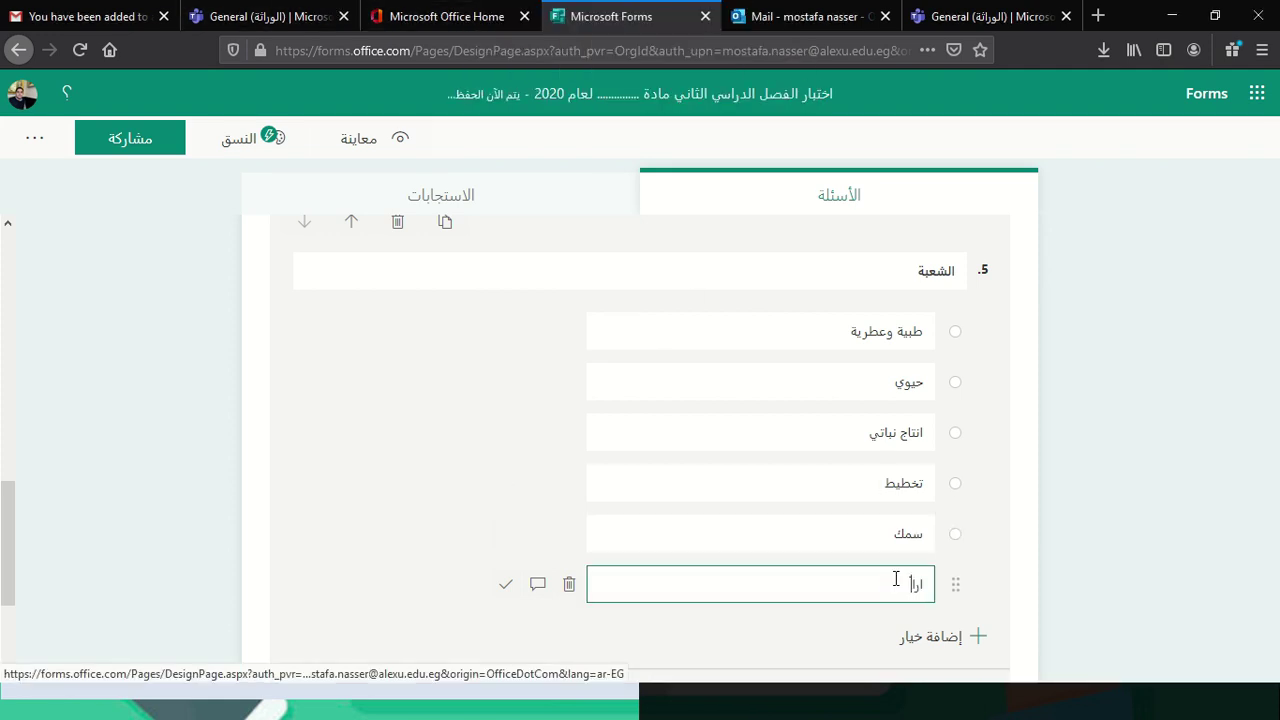
{"action": "type", "text": "ضي"}
{"action": "scroll", "coordinate": [1003, 477], "scroll_direction": "down", "scroll_amount": 3}
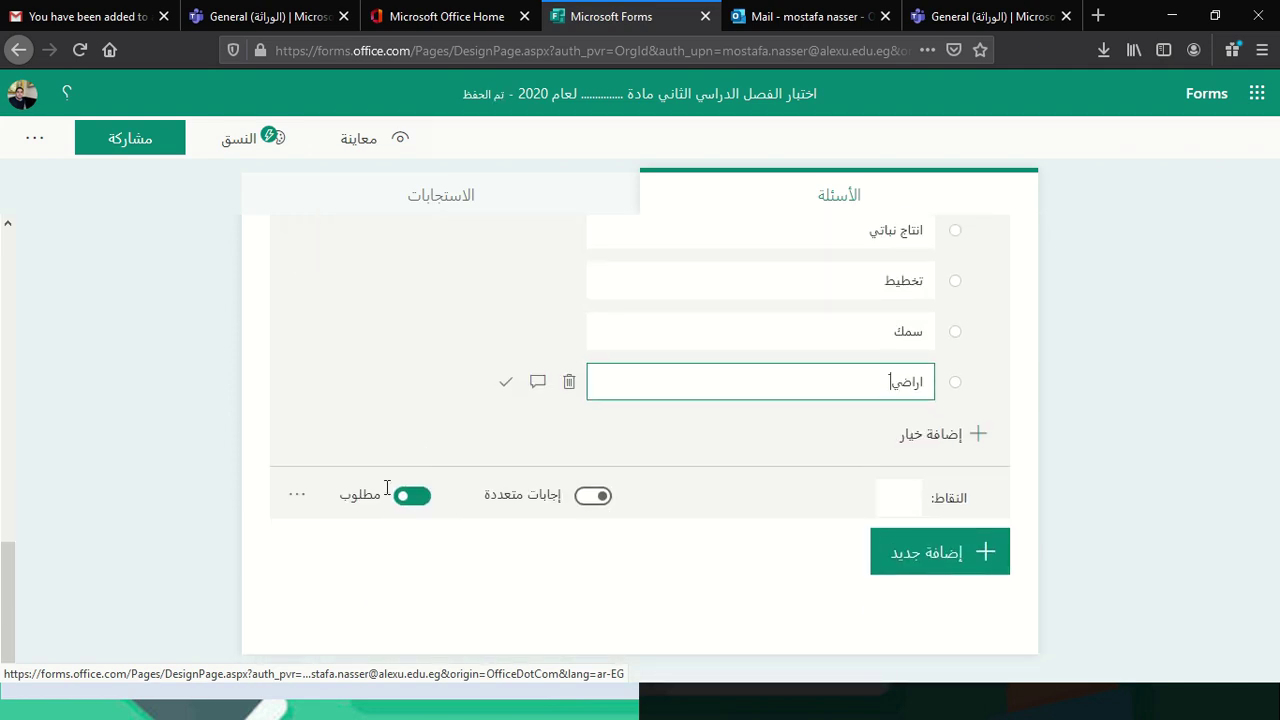
- Add a file upload (تحميل الملف) question after the "الشعبة" question and agree to creating its OneDrive for Business folder
{"action": "scroll", "coordinate": [691, 375], "scroll_direction": "up", "scroll_amount": 3}
{"action": "scroll", "coordinate": [691, 375], "scroll_direction": "up", "scroll_amount": 3}
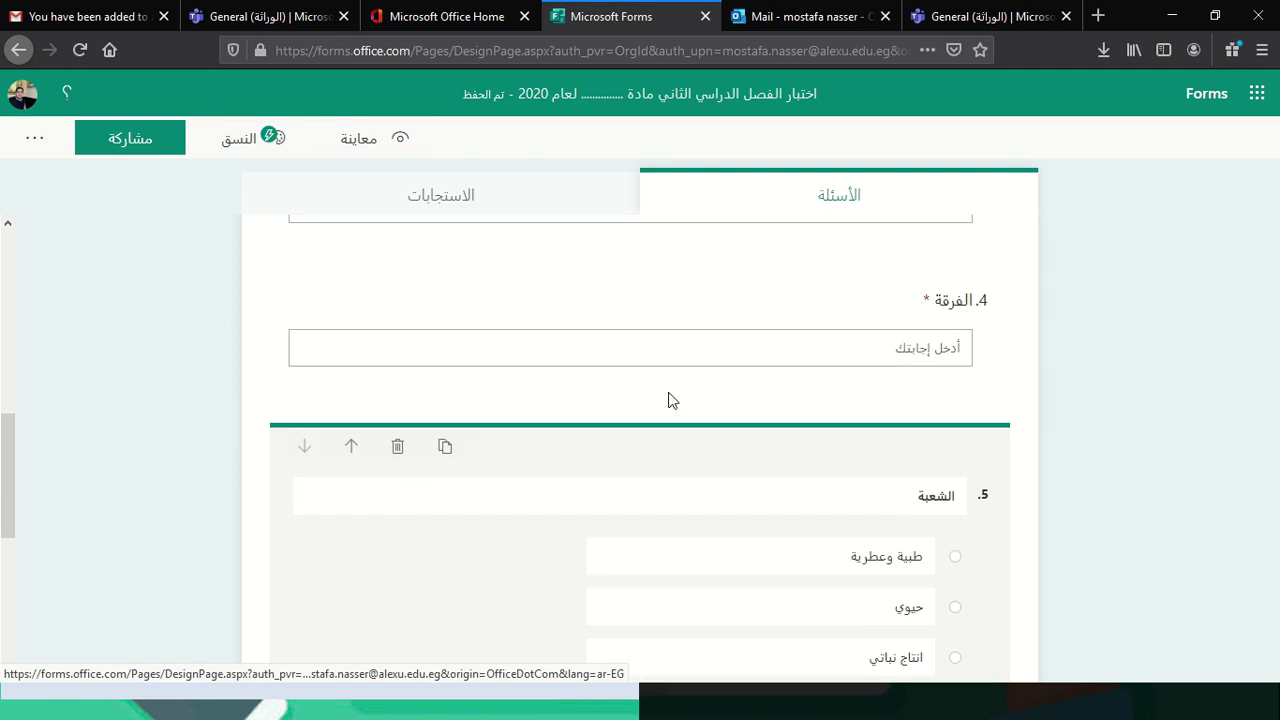
{"action": "scroll", "coordinate": [623, 337], "scroll_direction": "up", "scroll_amount": 3}
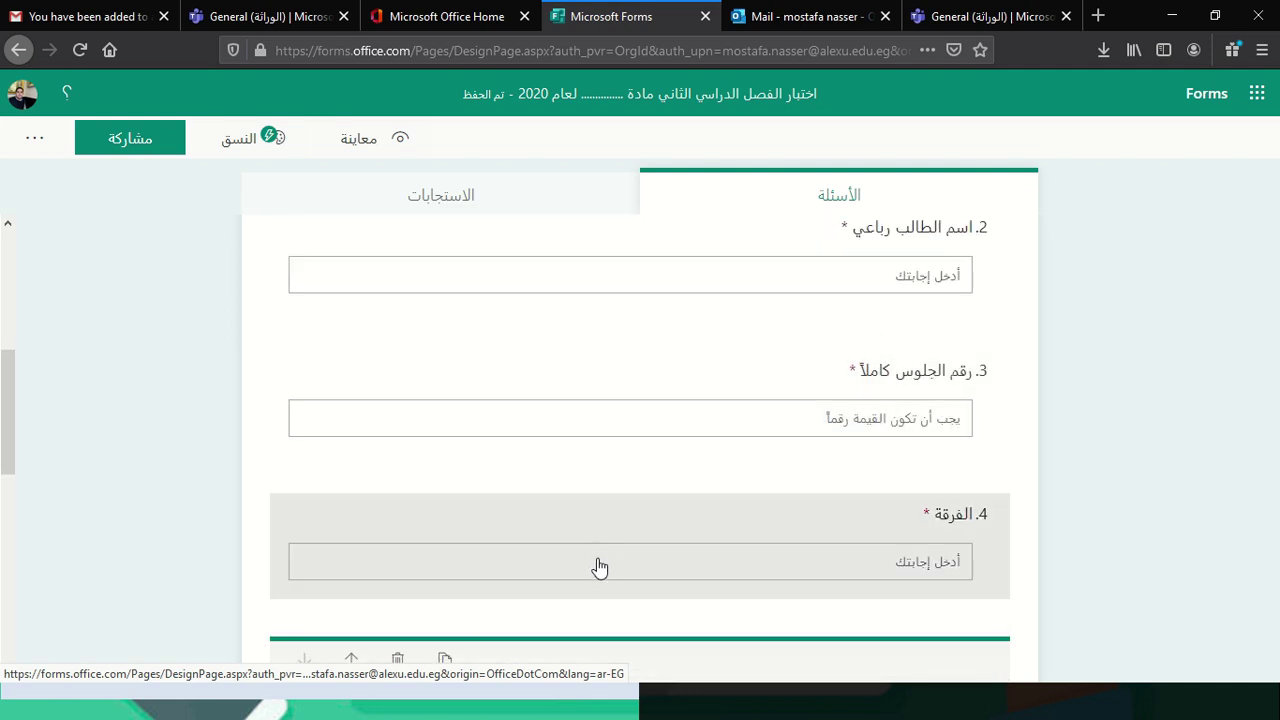
{"action": "left_click", "coordinate": [952, 586]}
{"action": "scroll", "coordinate": [1034, 591], "scroll_direction": "down", "scroll_amount": 5}
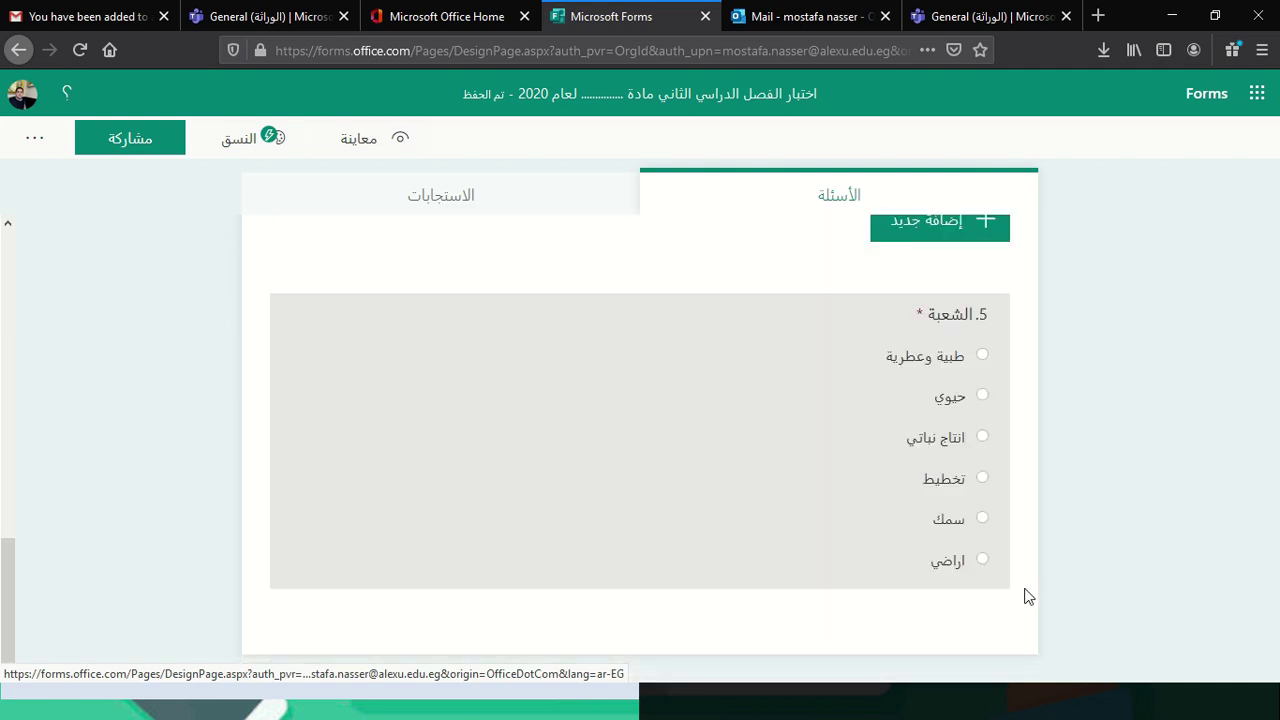
{"action": "left_click", "coordinate": [957, 382]}
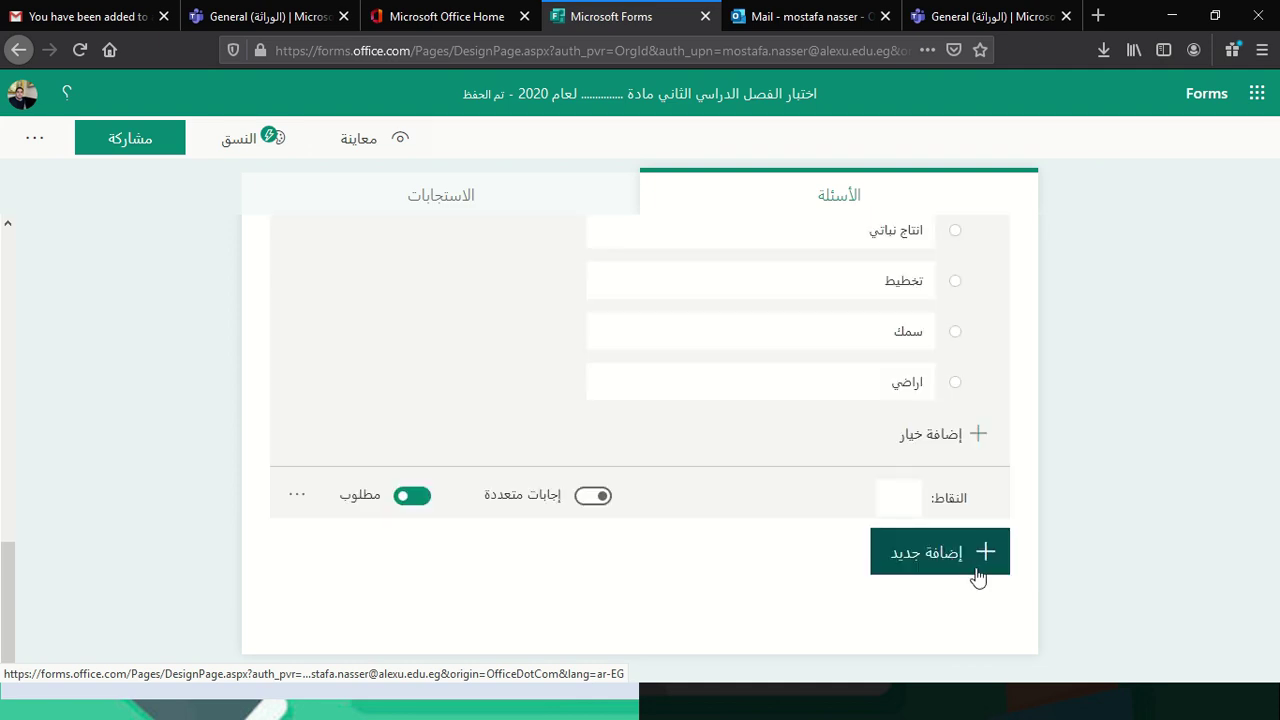
{"action": "left_click", "coordinate": [978, 571]}
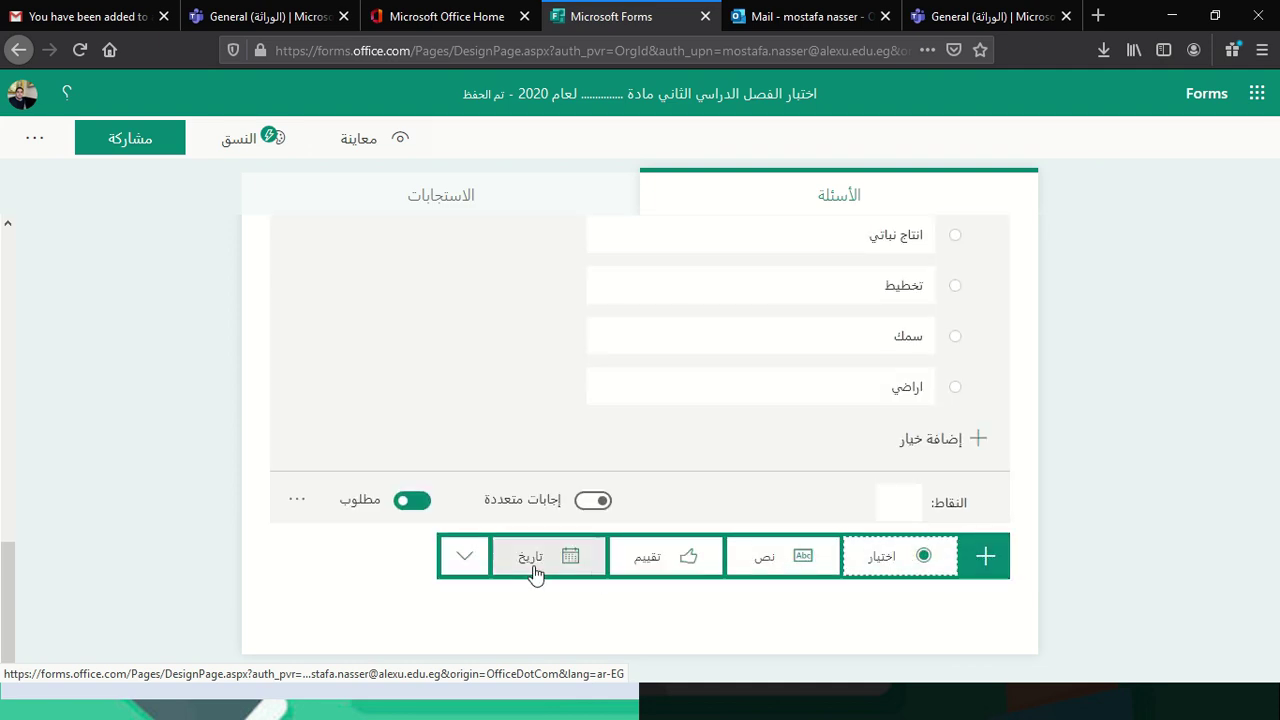
{"action": "left_click", "coordinate": [465, 558]}
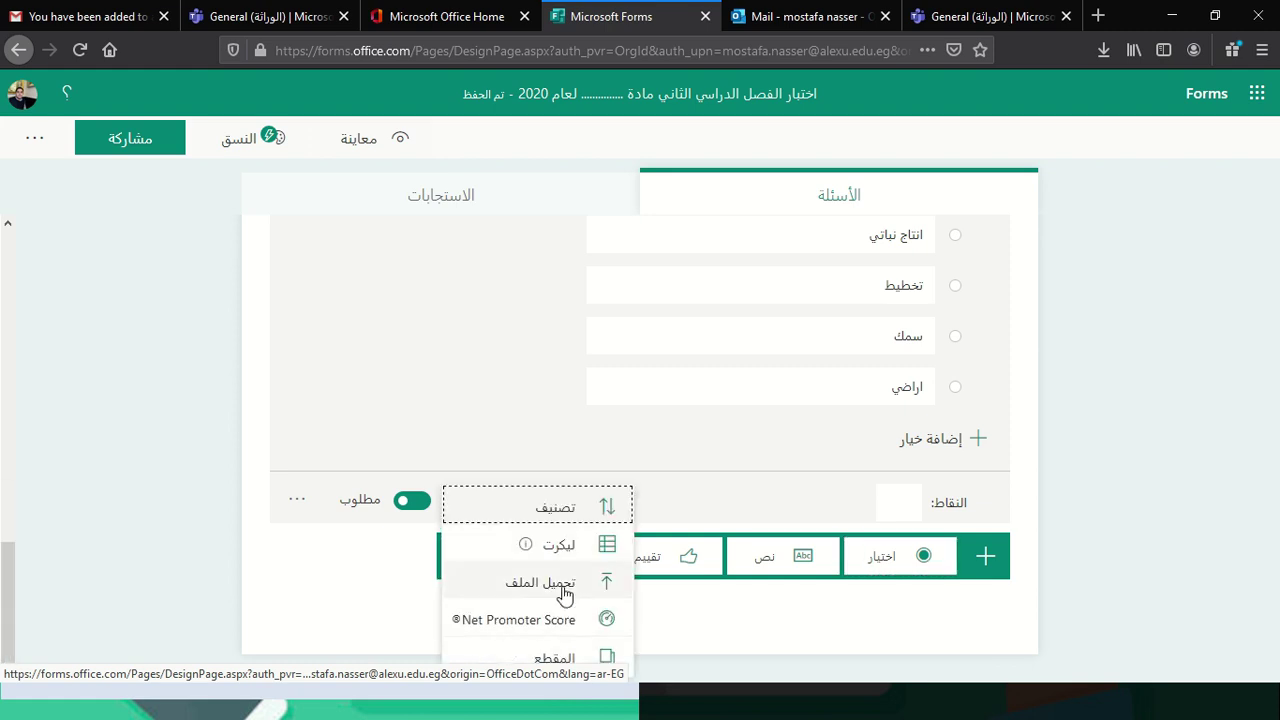
{"action": "left_click", "coordinate": [565, 592]}
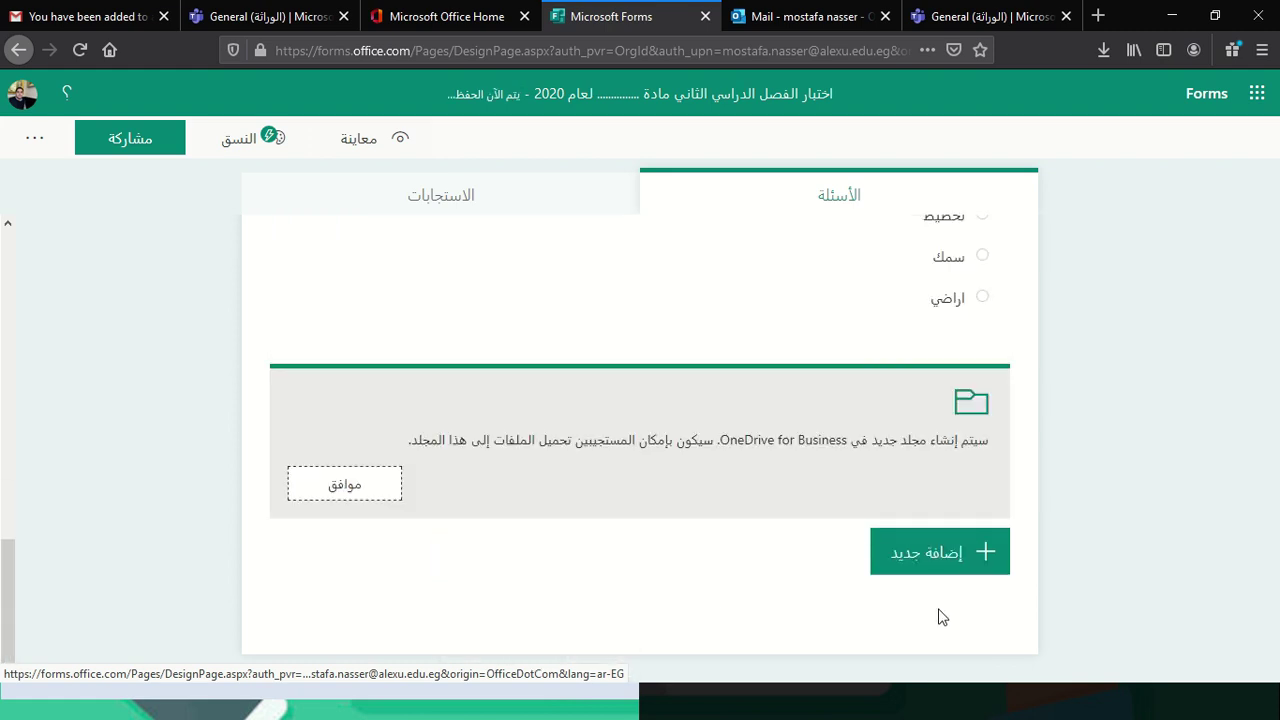
{"action": "left_click", "coordinate": [344, 484]}
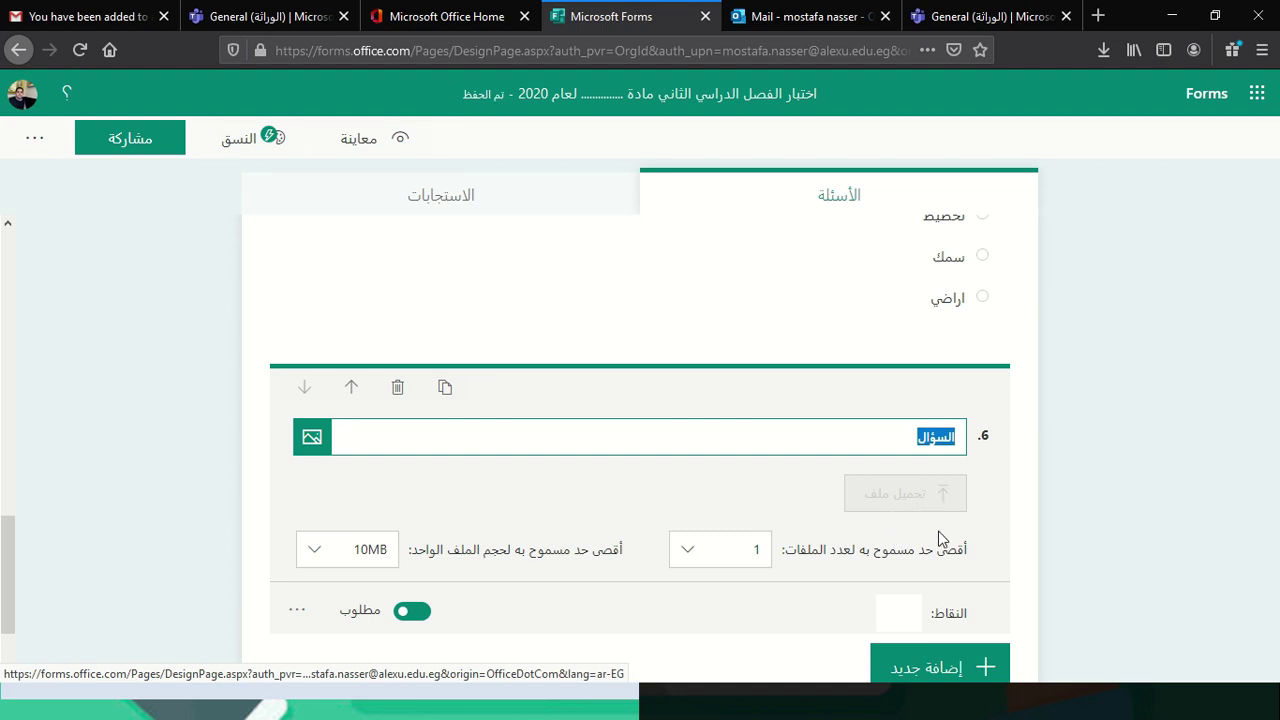
- Title the file upload question "ارفق الرقم القومي أو جواز السفر كملف pdf"
{"action": "key", "text": "BackSpace"}
{"action": "type", "text": "ارفق"}
{"action": "type", "text": "رقم"}
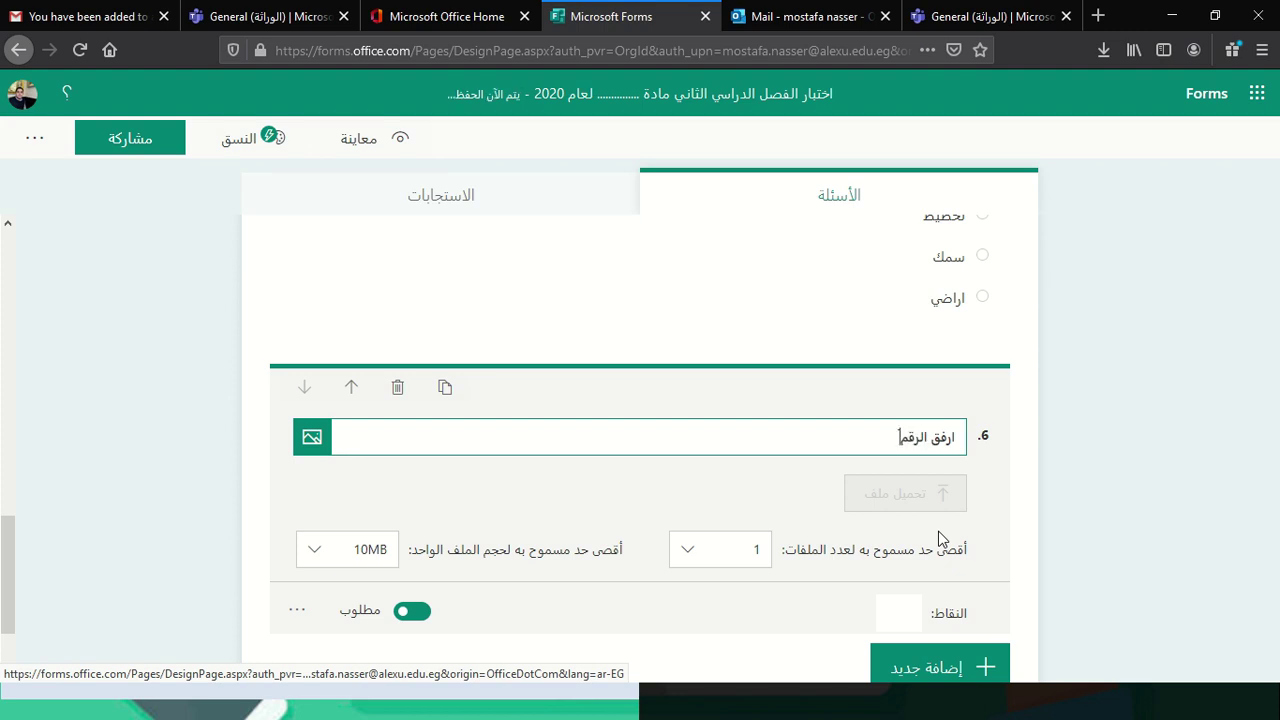
{"action": "type", "text": " القومي أو جواز السفر كملف pdf"}
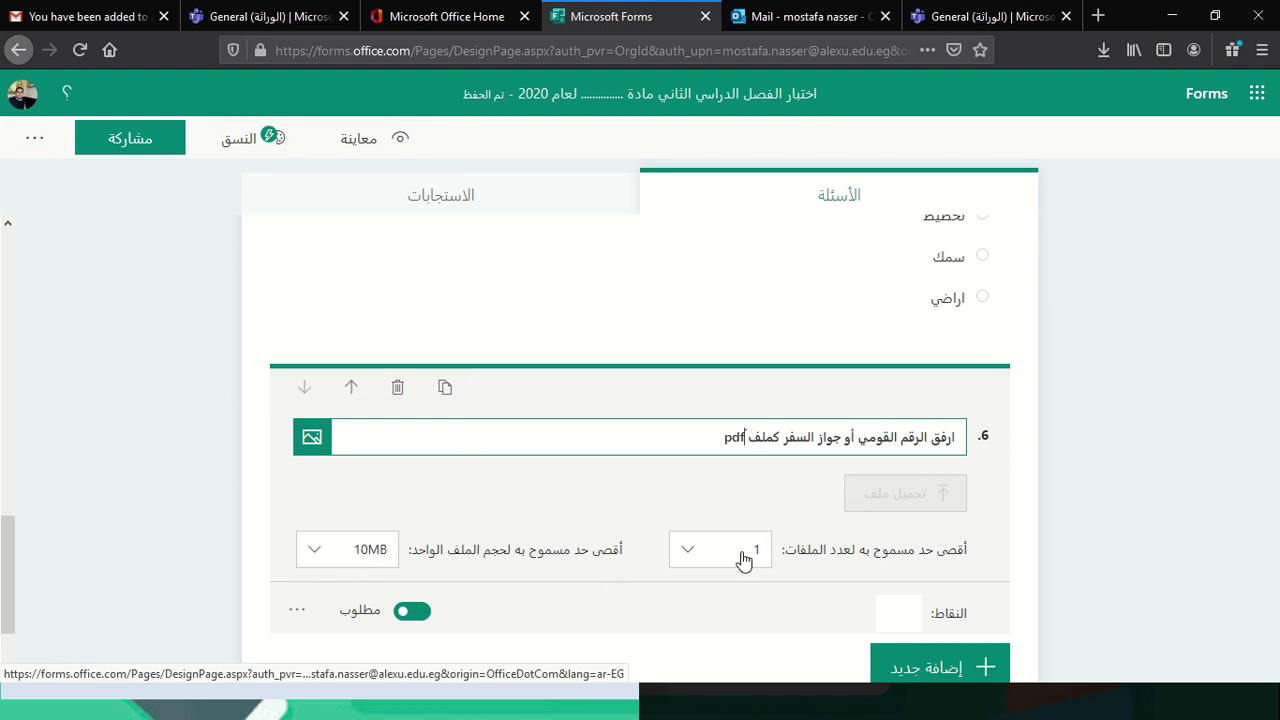
- Restrict the accepted file type of the national ID or passport upload question to PDF
{"action": "left_click", "coordinate": [296, 610]}
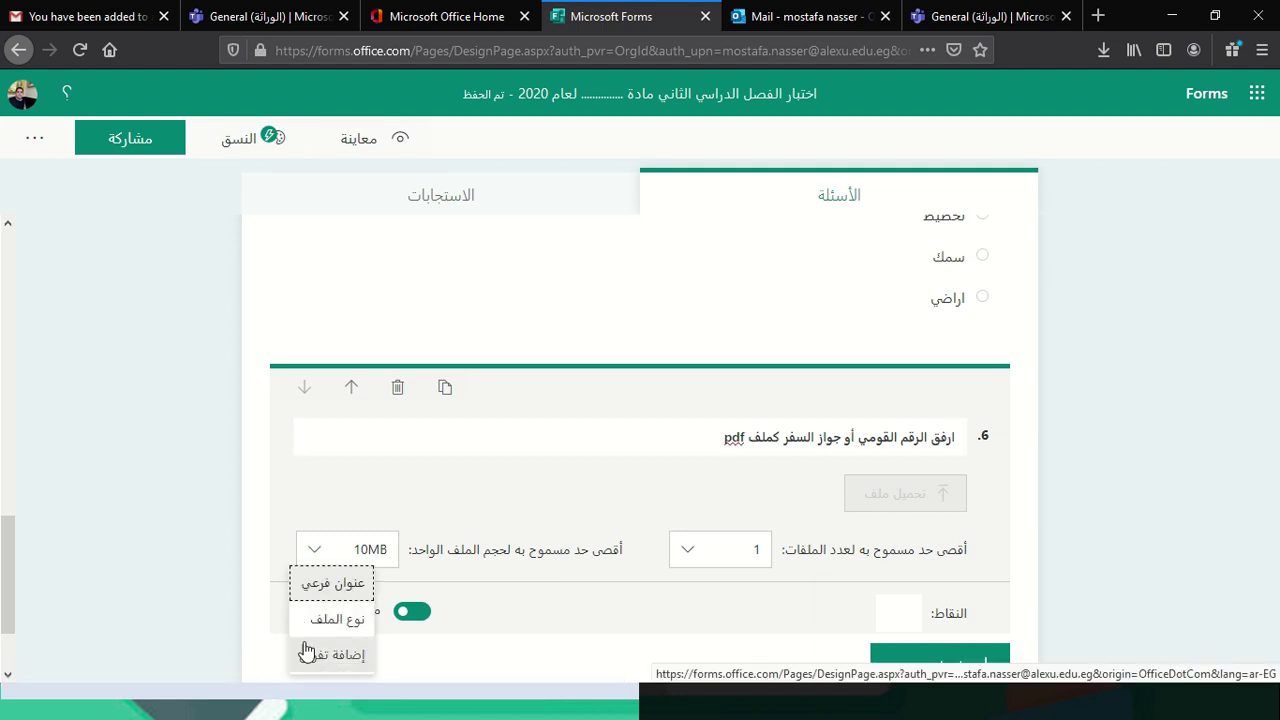
{"action": "left_click", "coordinate": [320, 619]}
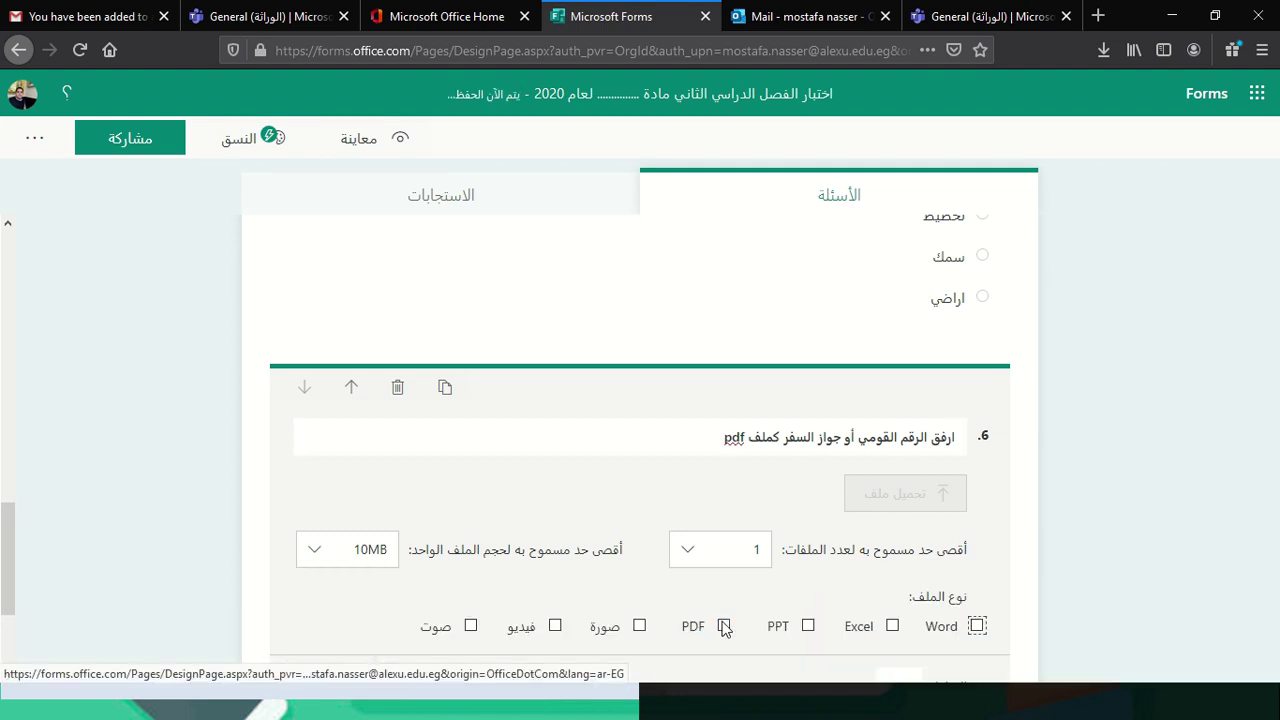
{"action": "left_click", "coordinate": [723, 627]}
{"action": "scroll", "coordinate": [1108, 571], "scroll_direction": "down", "scroll_amount": 2}
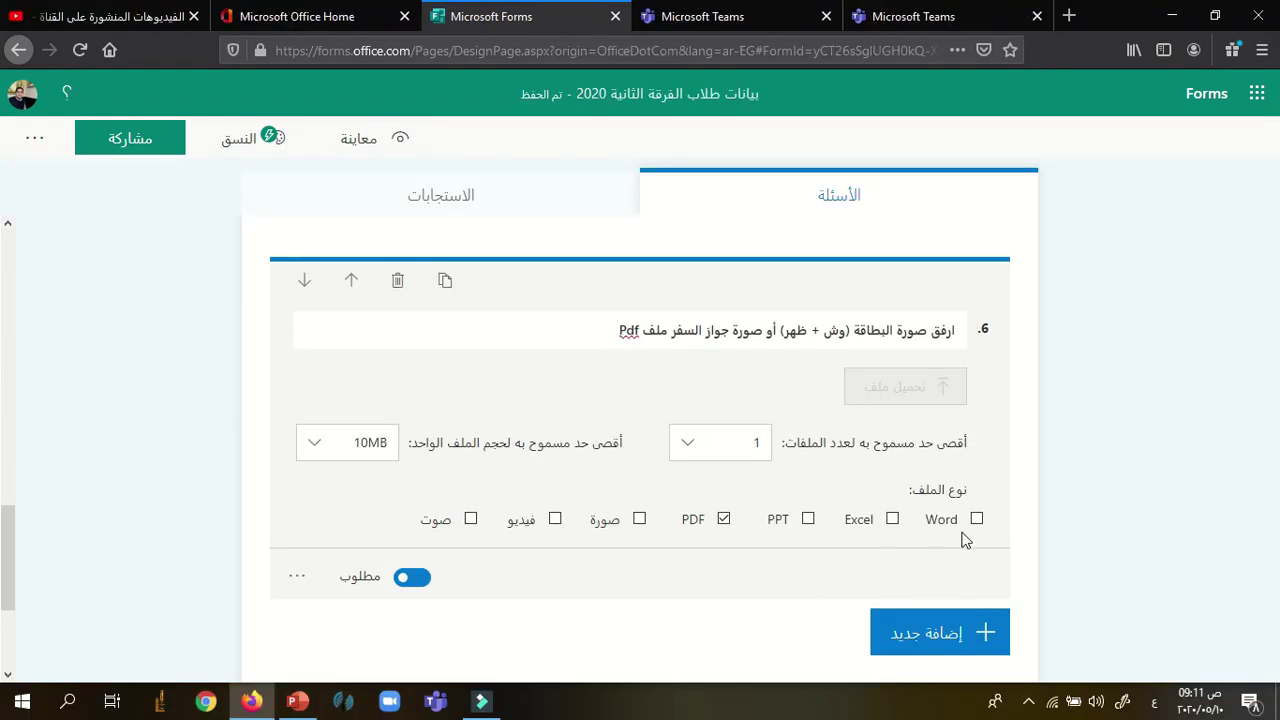
- In the form "بيانات طلاب الفرقة الثانية 2020", insert a choice question titled "حالة الطالب" after the ID or passport upload question
{"action": "left_click", "coordinate": [935, 634]}
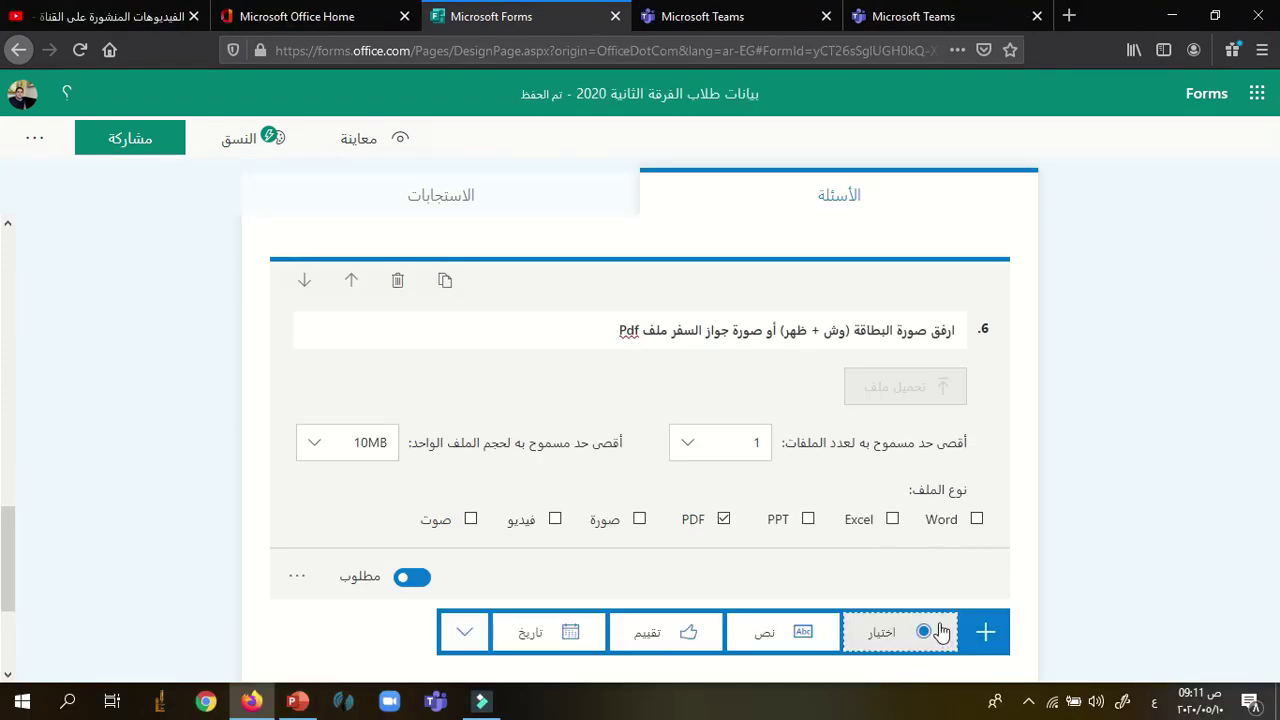
{"action": "left_click", "coordinate": [900, 634]}
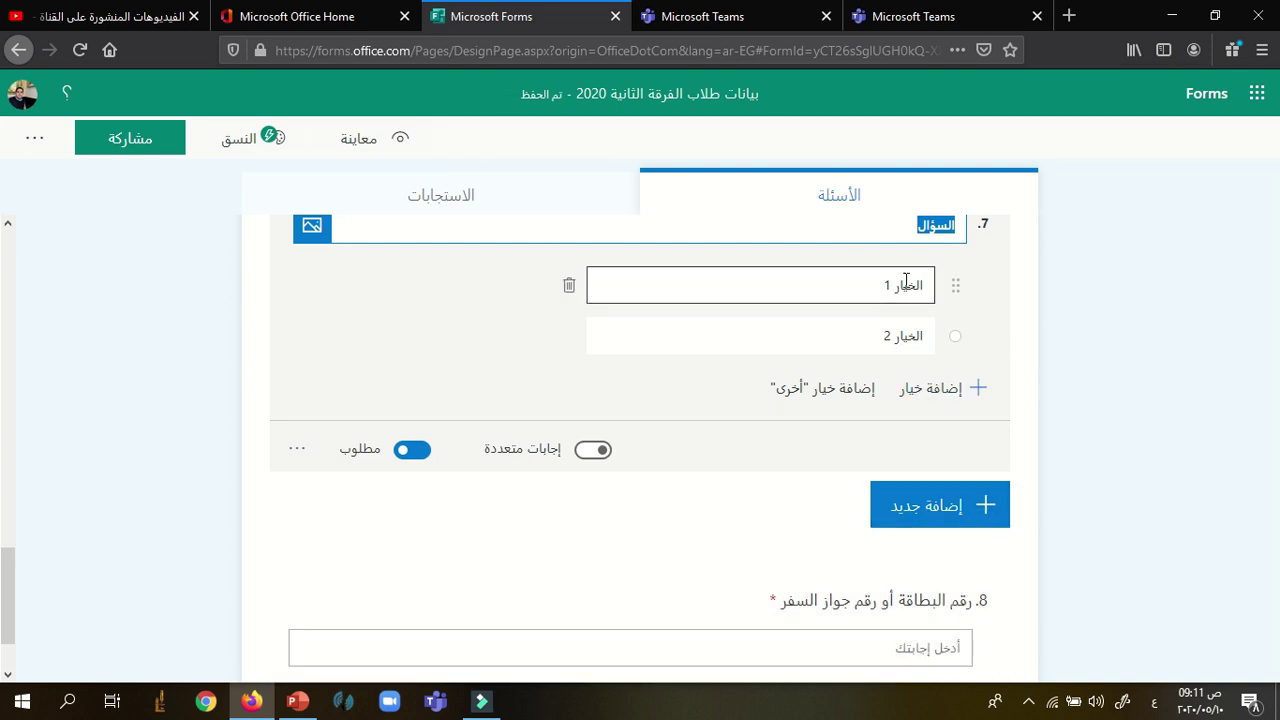
{"action": "type", "text": "أ"}
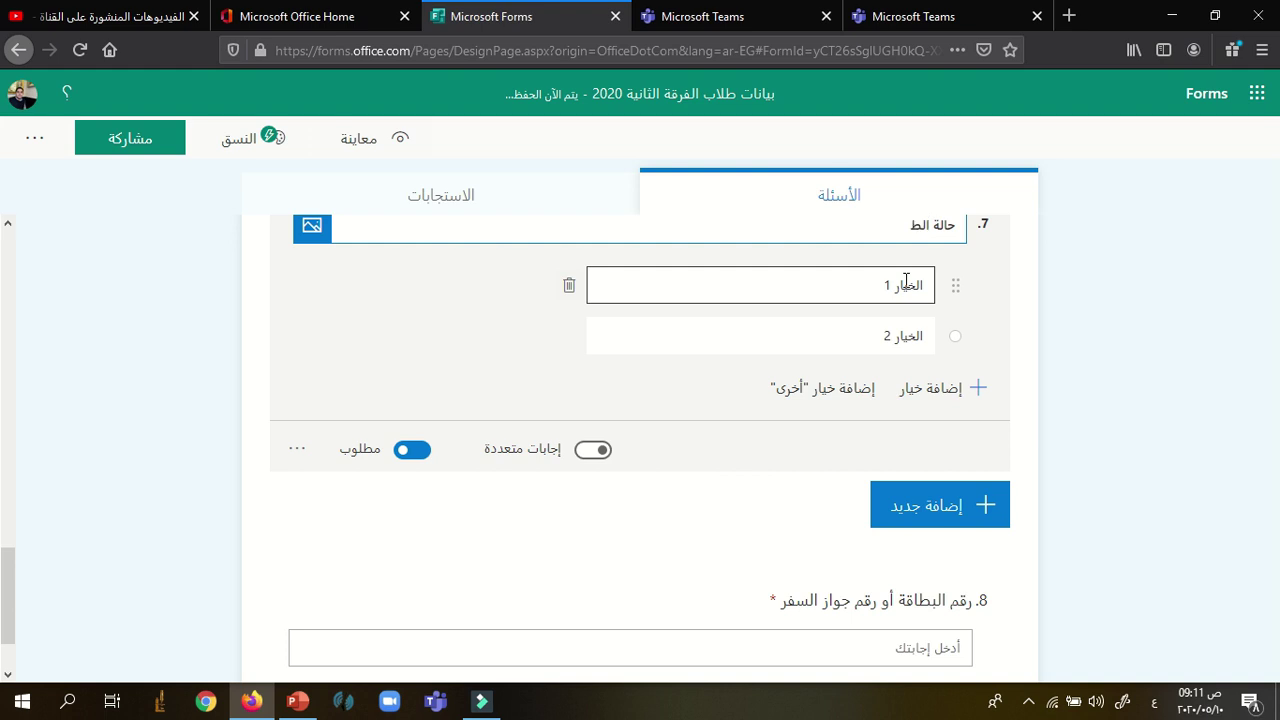
- Set the first two options of the "حالة الطالب" question to "مستجد" and "باقي" and add a third option
{"action": "left_click", "coordinate": [897, 294]}
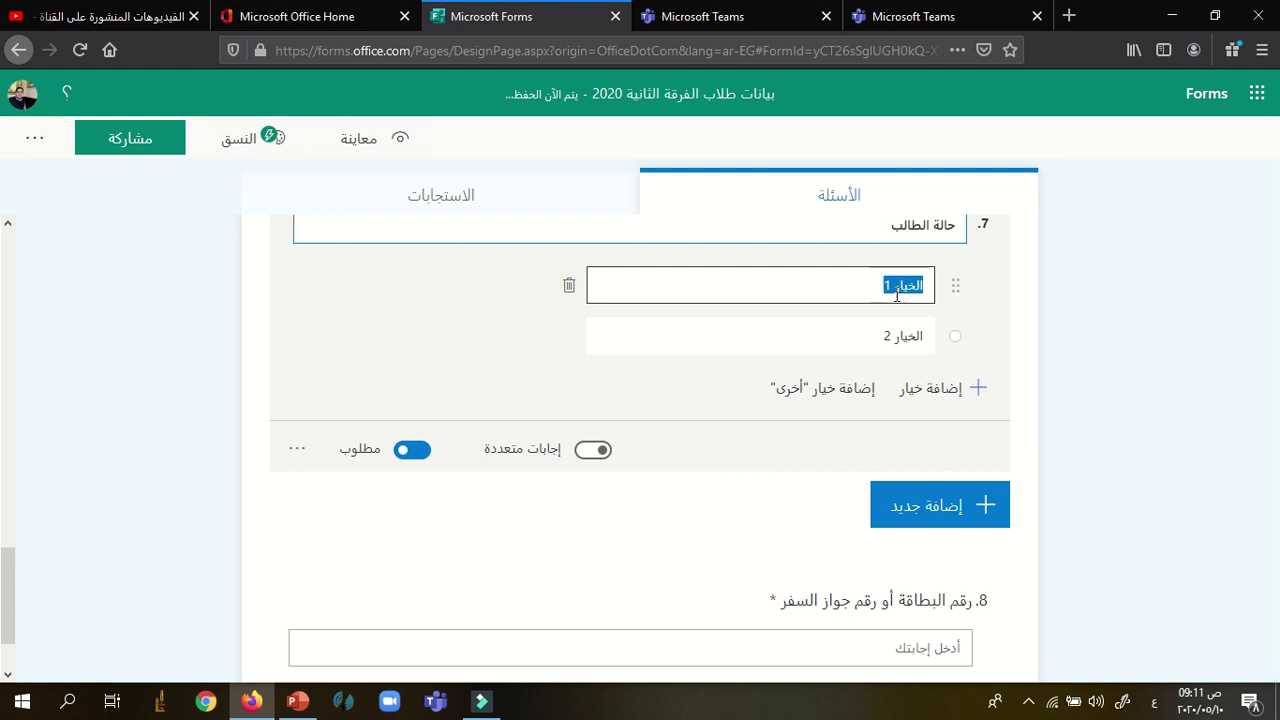
{"action": "type", "text": "مستجد"}
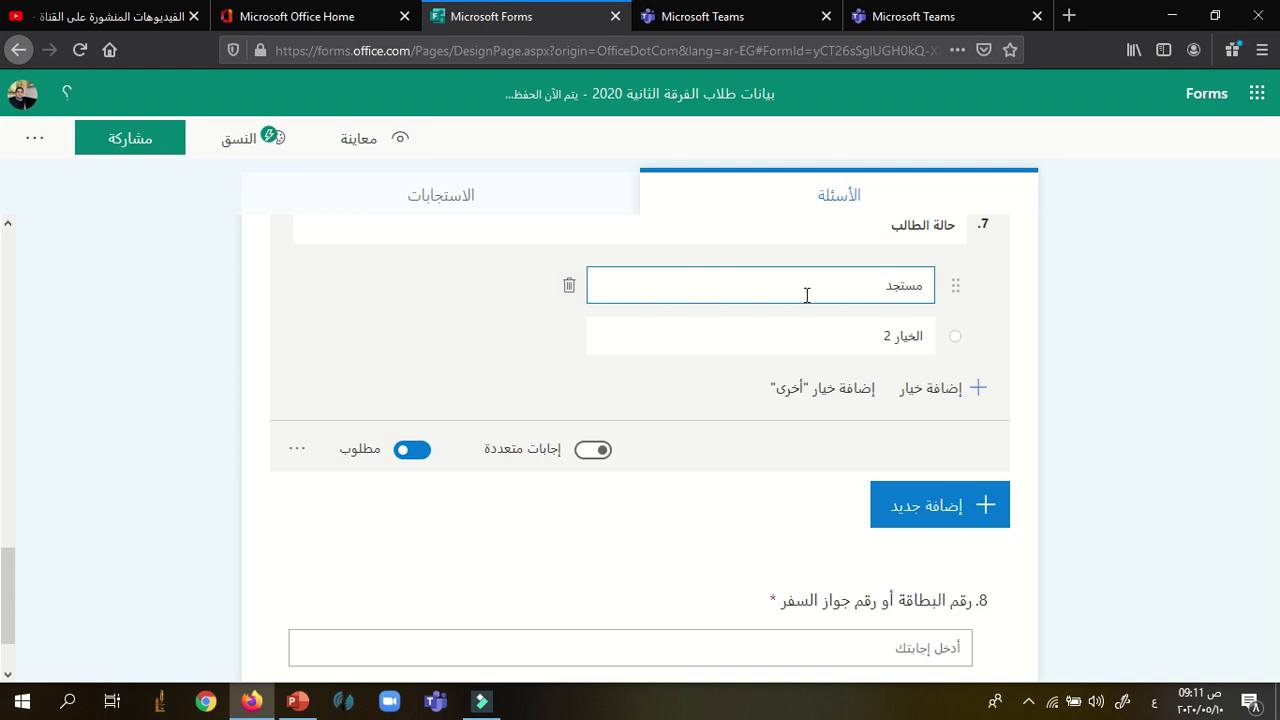
{"action": "left_click", "coordinate": [881, 336]}
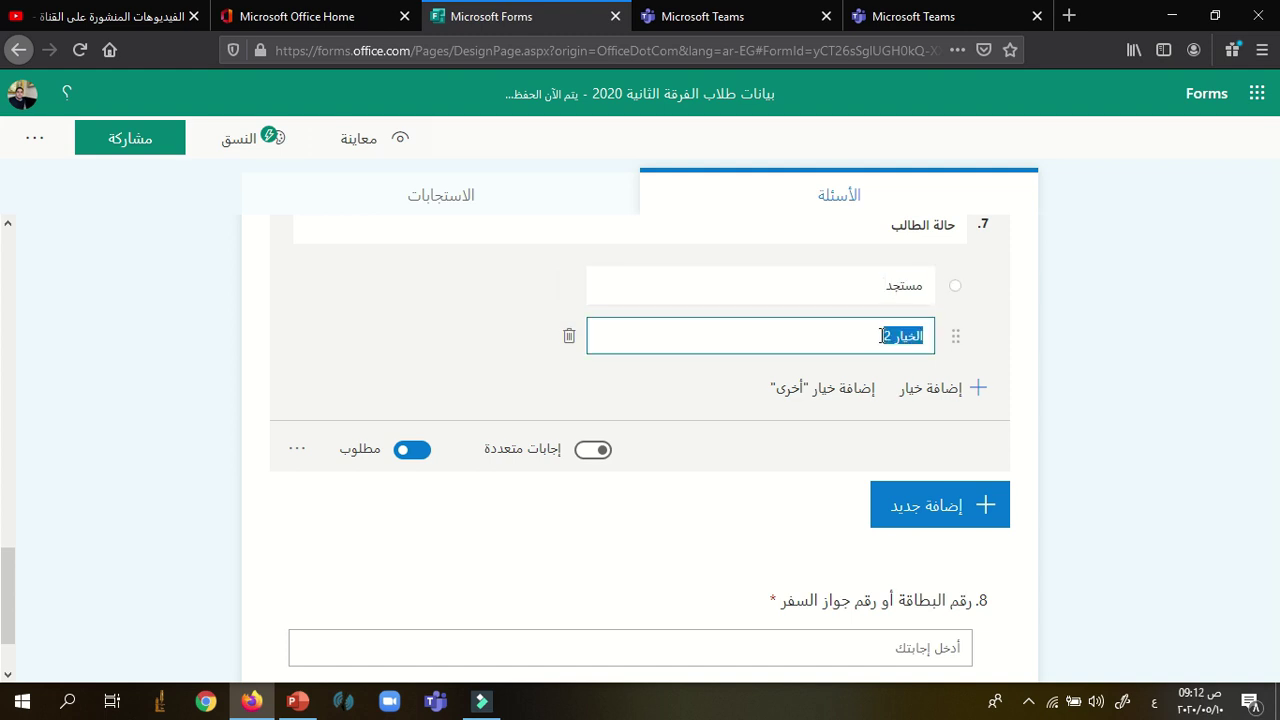
{"action": "type", "text": "باقي"}
{"action": "left_click", "coordinate": [898, 391]}
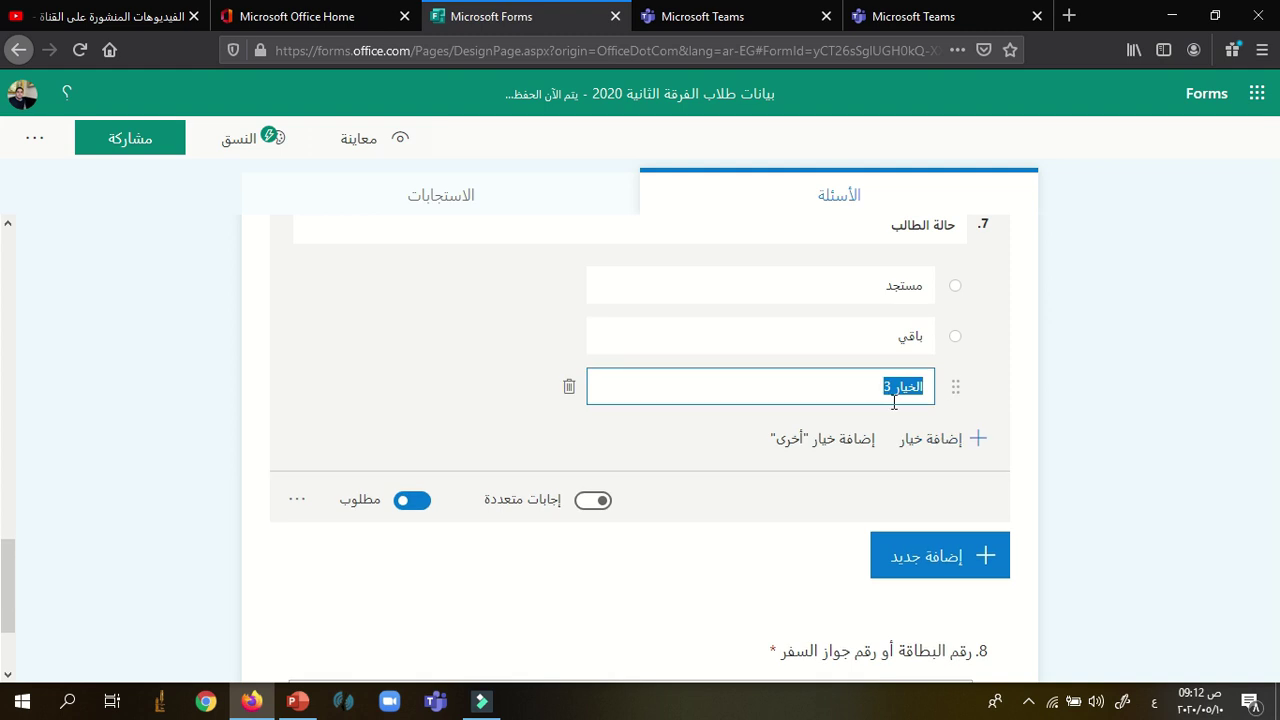
{"action": "type", "text": "م القومي أو جواز السفر كملف pdf"}
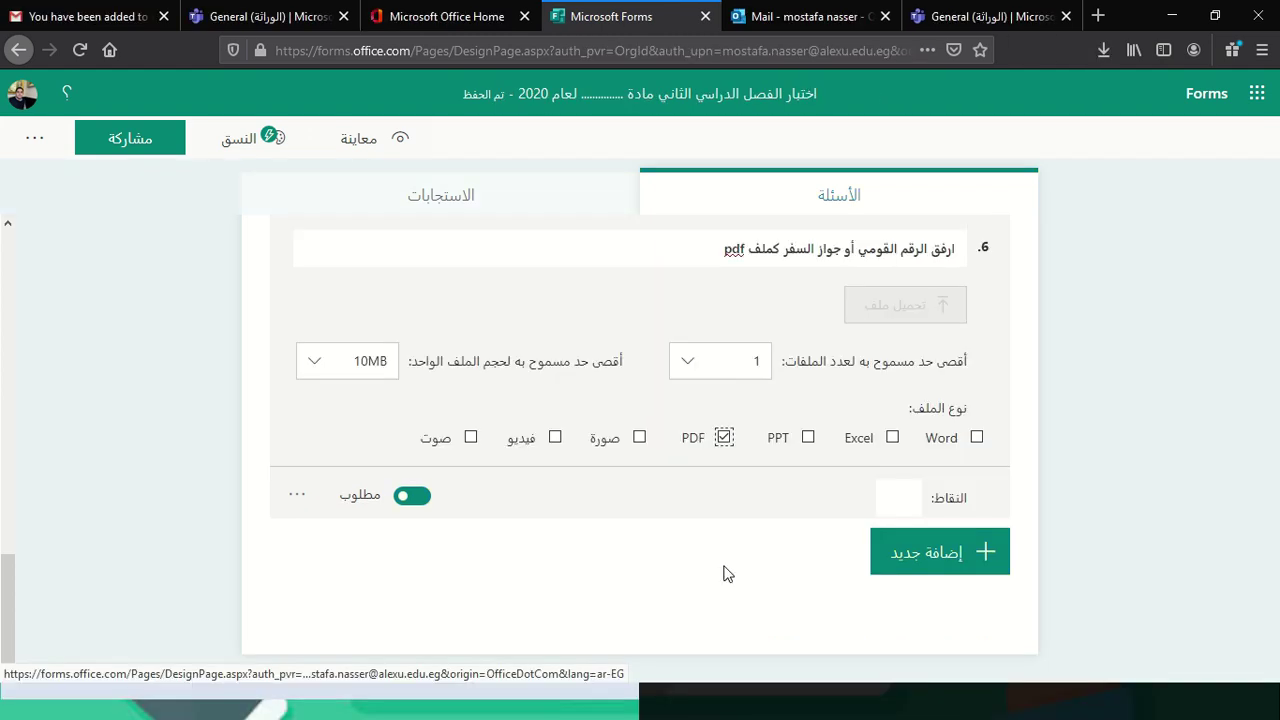
- Close the upload question's editor in the exam quiz and review the questions back to the beginning
{"action": "left_click", "coordinate": [784, 543]}
{"action": "left_click", "coordinate": [1140, 446]}
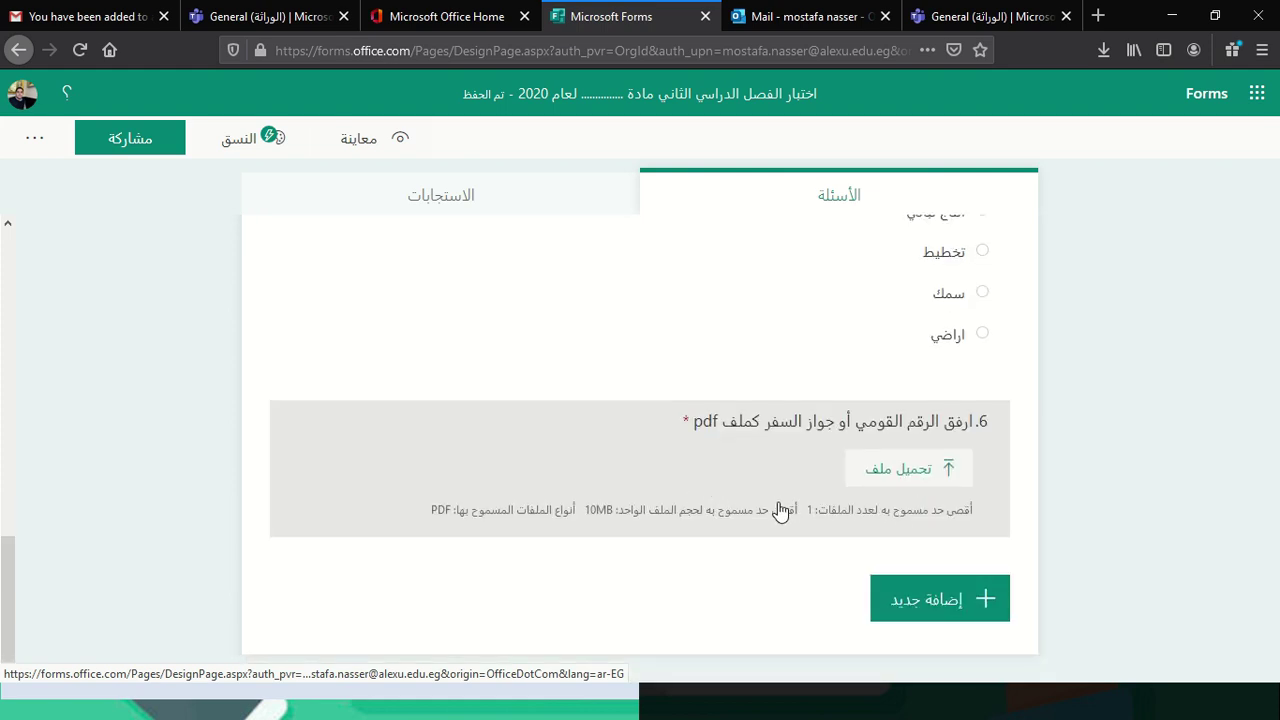
{"action": "scroll", "coordinate": [860, 515], "scroll_direction": "up", "scroll_amount": 10}
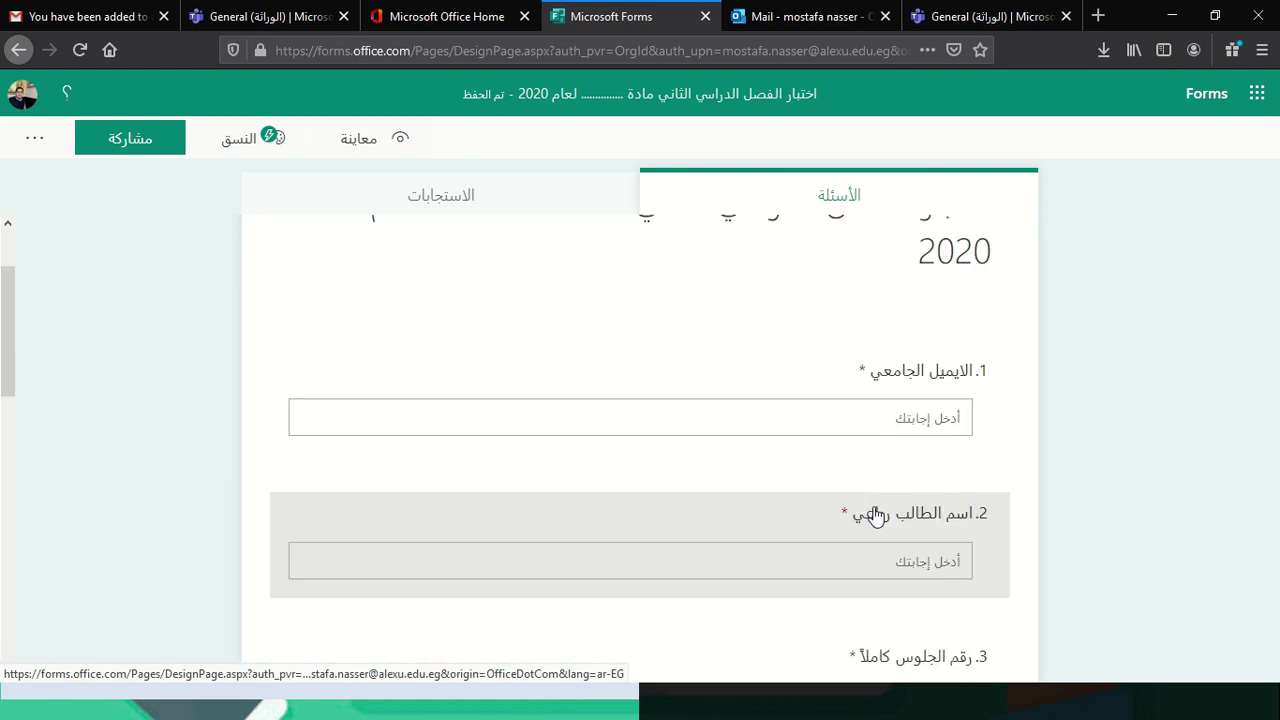
- Insert a new section after the ID or passport upload question in the exam quiz
{"action": "scroll", "coordinate": [884, 510], "scroll_direction": "up", "scroll_amount": 3}
{"action": "scroll", "coordinate": [760, 505], "scroll_direction": "down", "scroll_amount": 10}
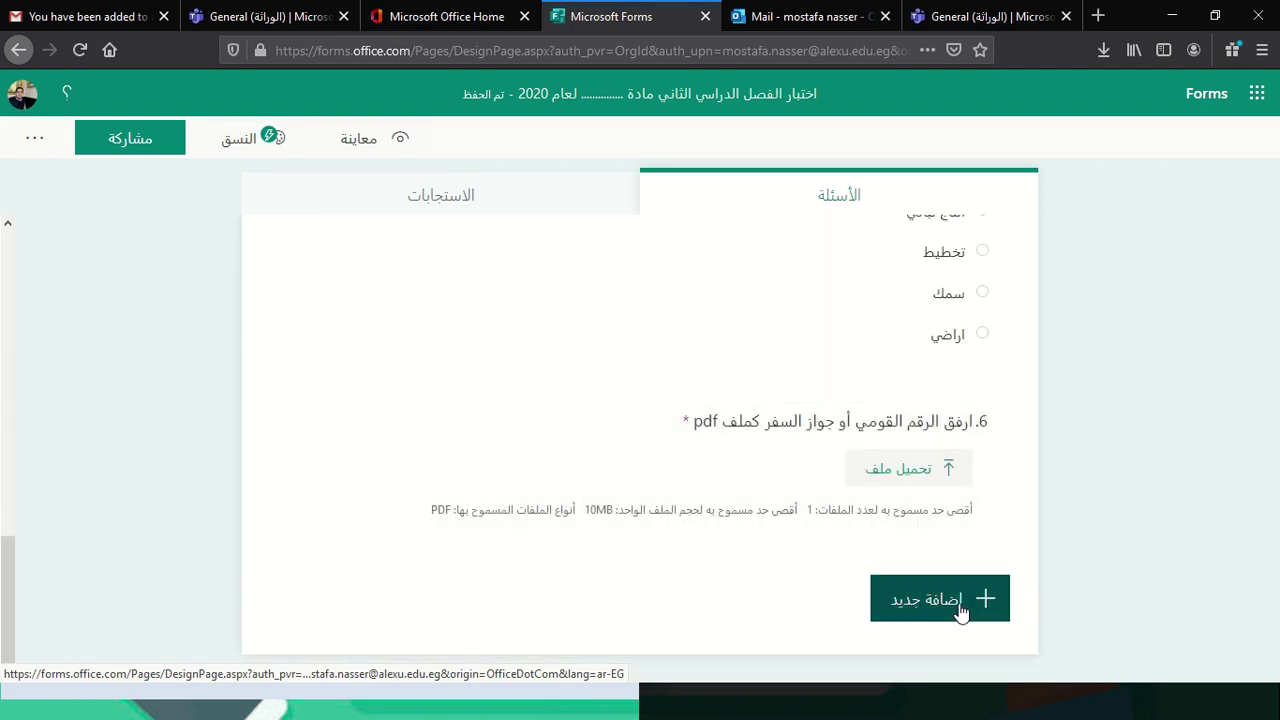
{"action": "left_click", "coordinate": [988, 606]}
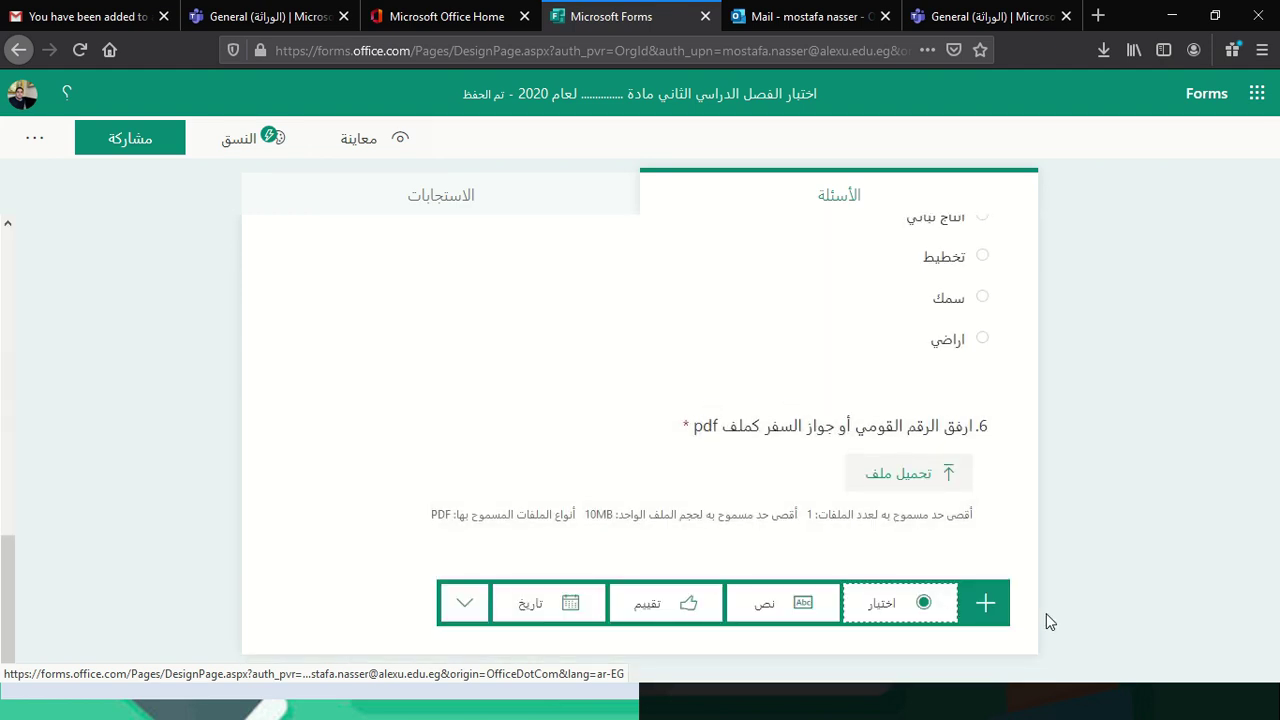
{"action": "left_click", "coordinate": [480, 604]}
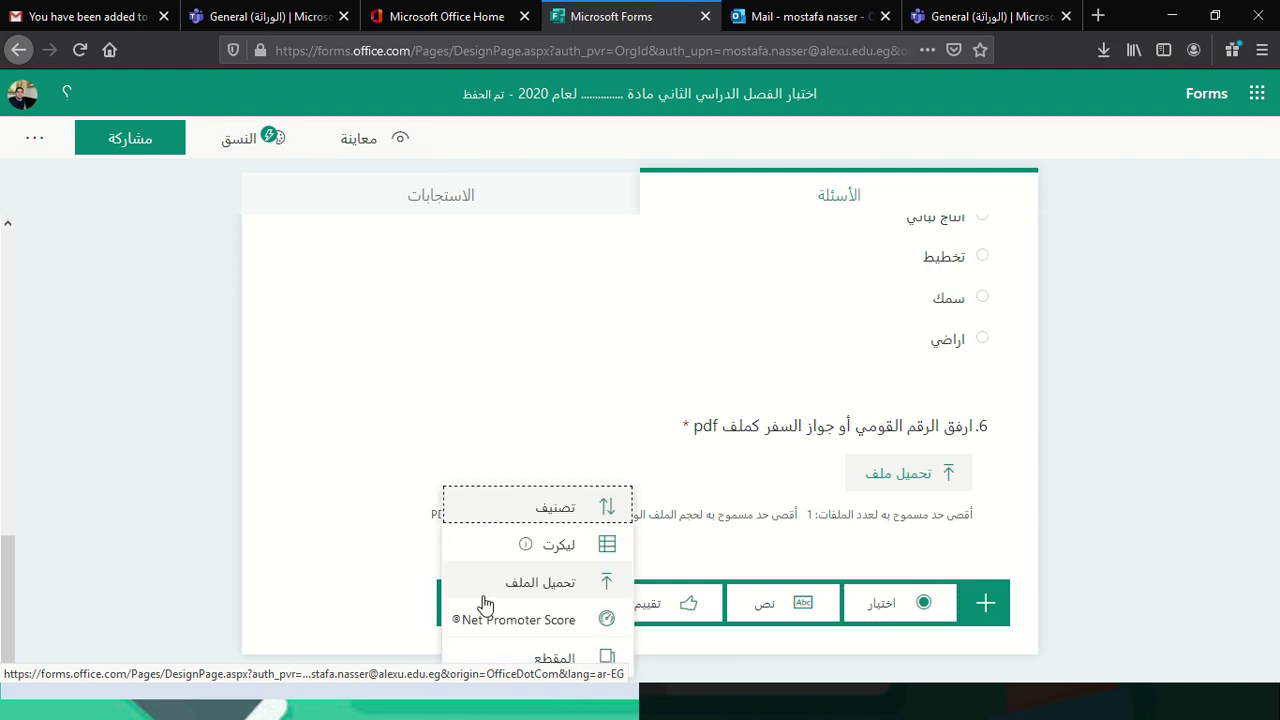
{"action": "left_click", "coordinate": [560, 662]}
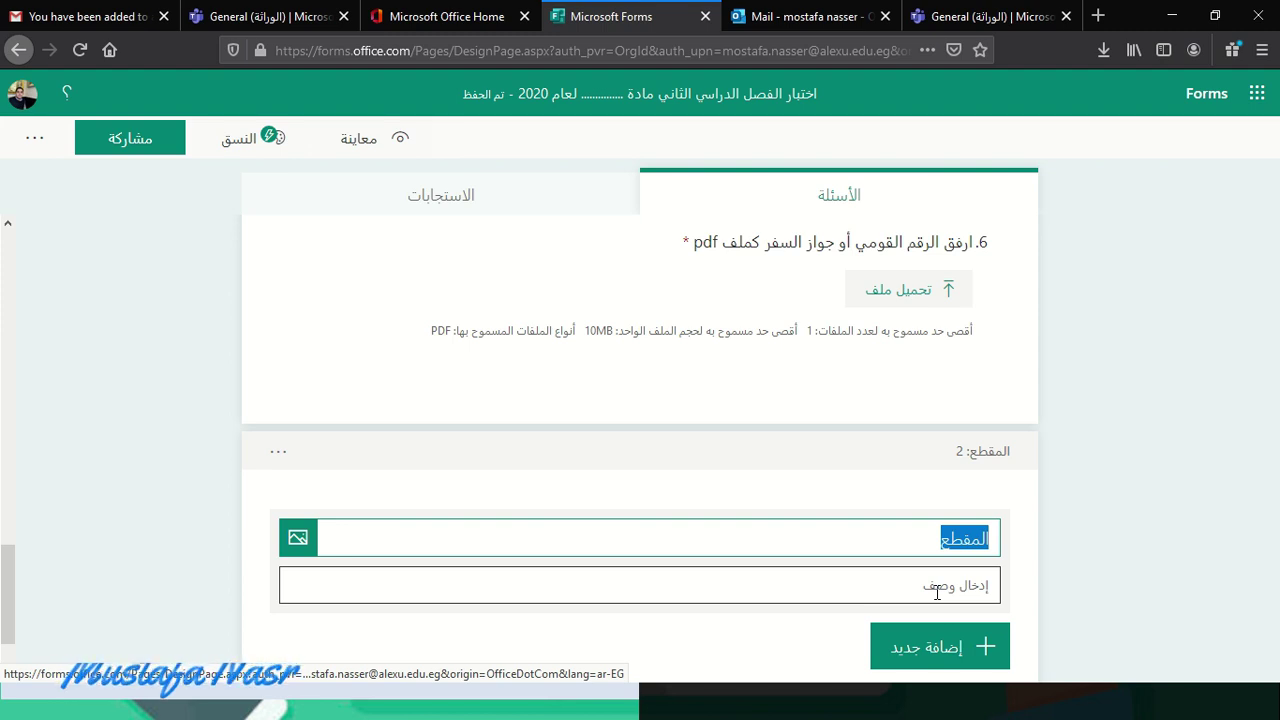
{"action": "type", "text": "h wp,"}
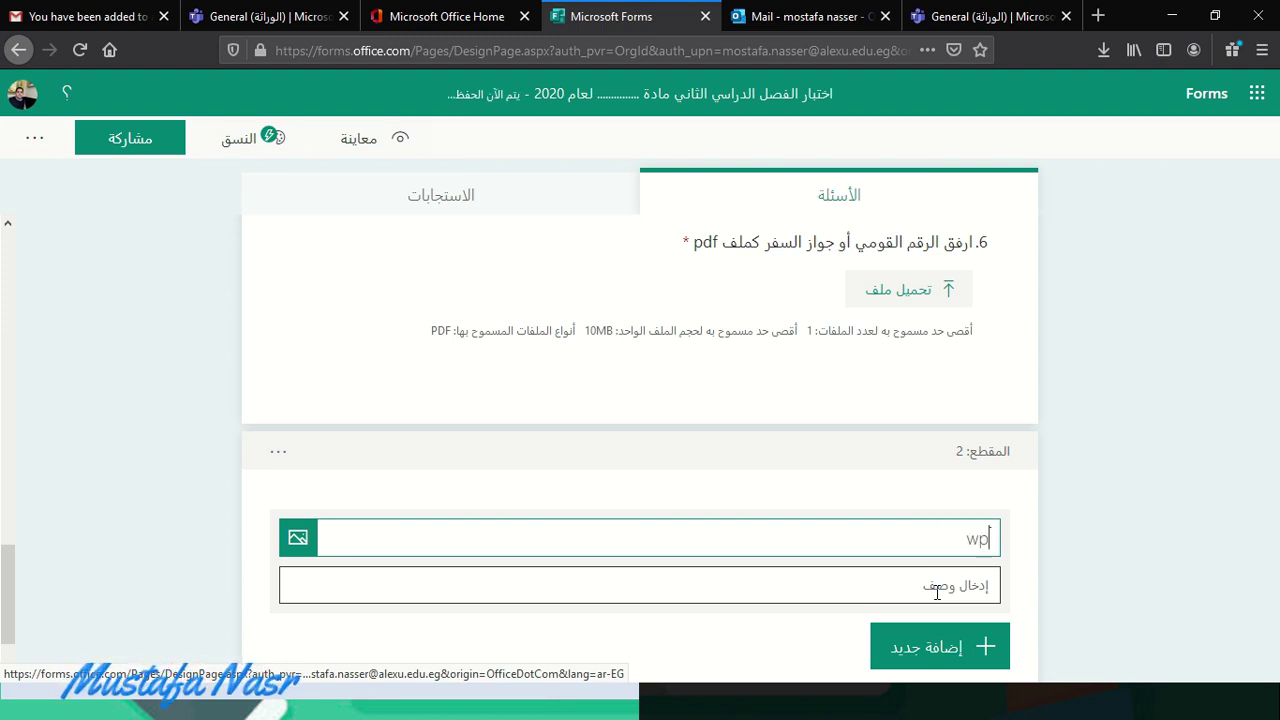
{"action": "type", "text": " o'H"}
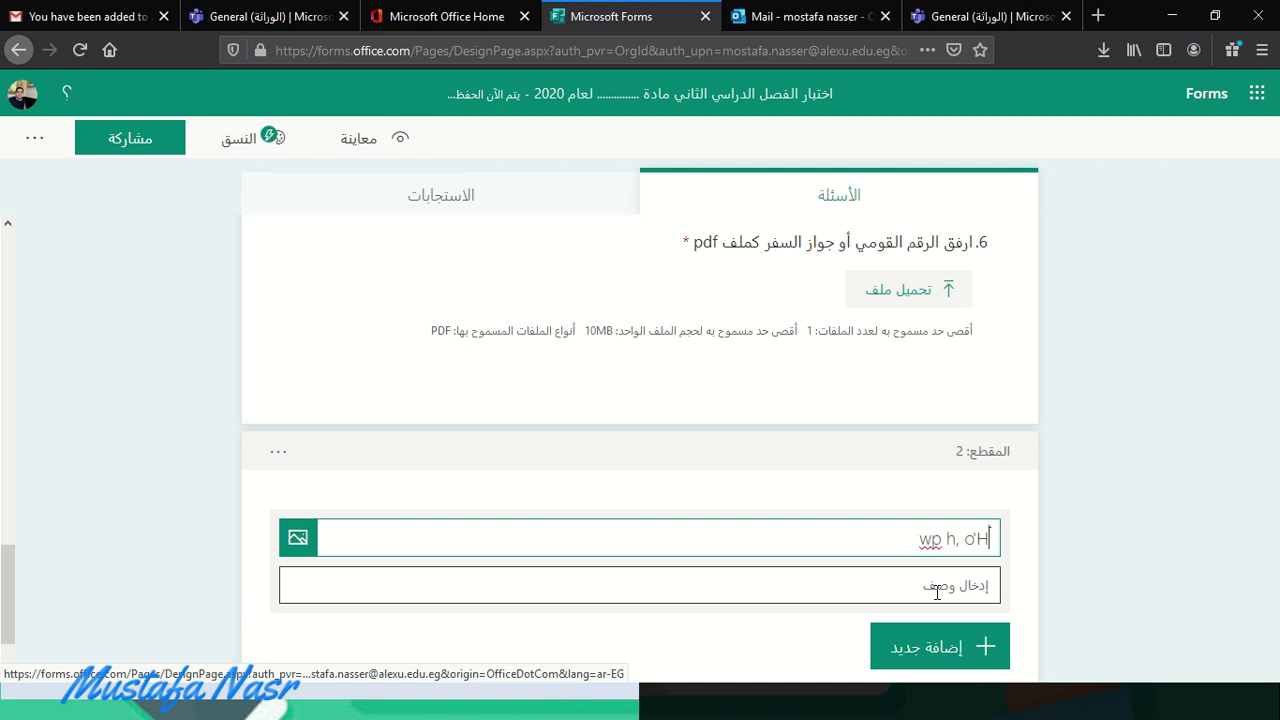
{"action": "key", "text": "BackSpace"}
{"action": "key", "text": "BackSpace"}
{"action": "key", "text": "BackSpace"}
{"action": "key", "text": "BackSpace"}
{"action": "key", "text": "BackSpace"}
{"action": "key", "text": "BackSpace"}
{"action": "key", "text": "BackSpace"}
{"action": "key", "text": "BackSpace"}
{"action": "key", "text": "BackSpace"}
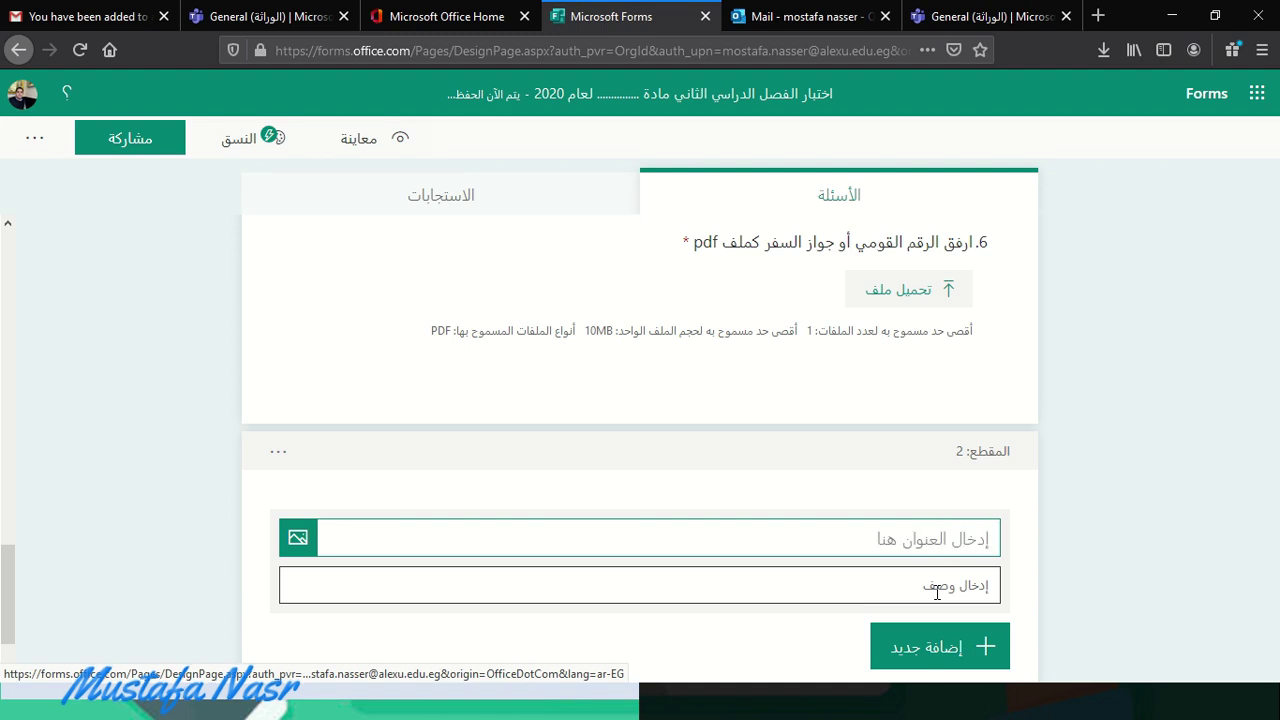
- Title the new section "صح أو خطأ" and add a choice question to it with repeated "ن" letters as placeholder text
{"action": "type", "text": "صح أو خطأ"}
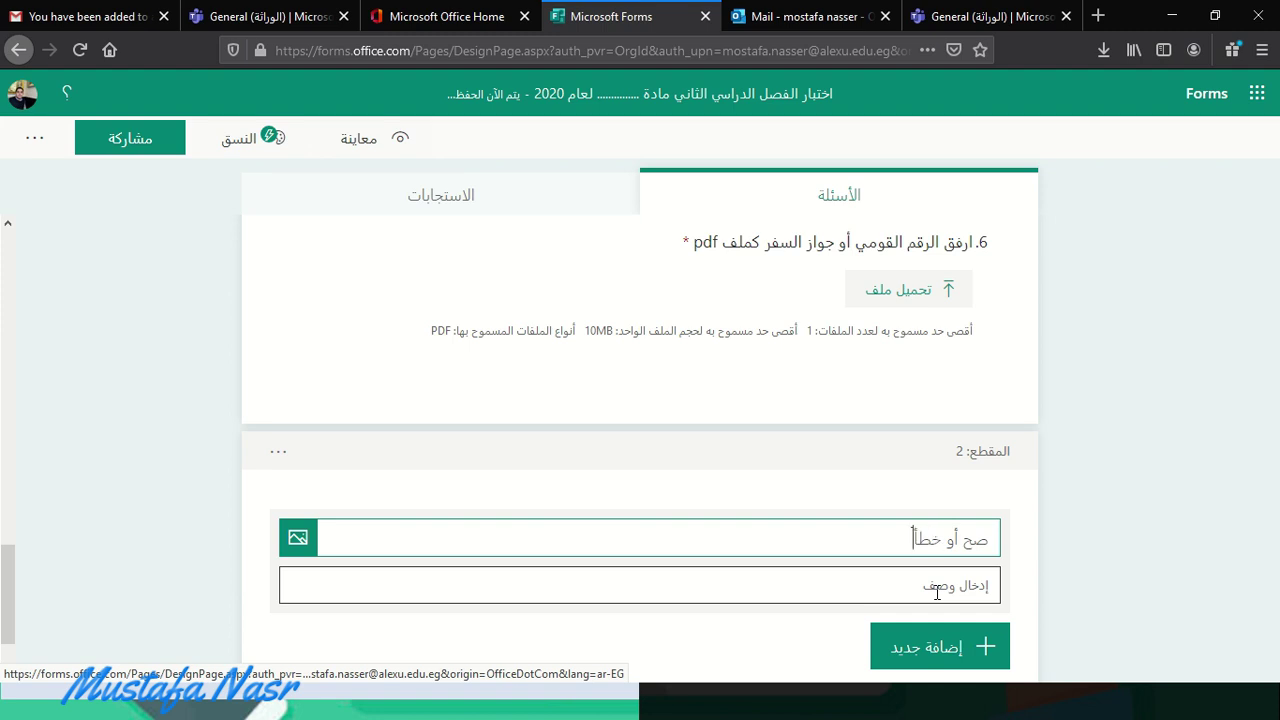
{"action": "scroll", "coordinate": [909, 580], "scroll_direction": "down", "scroll_amount": 2}
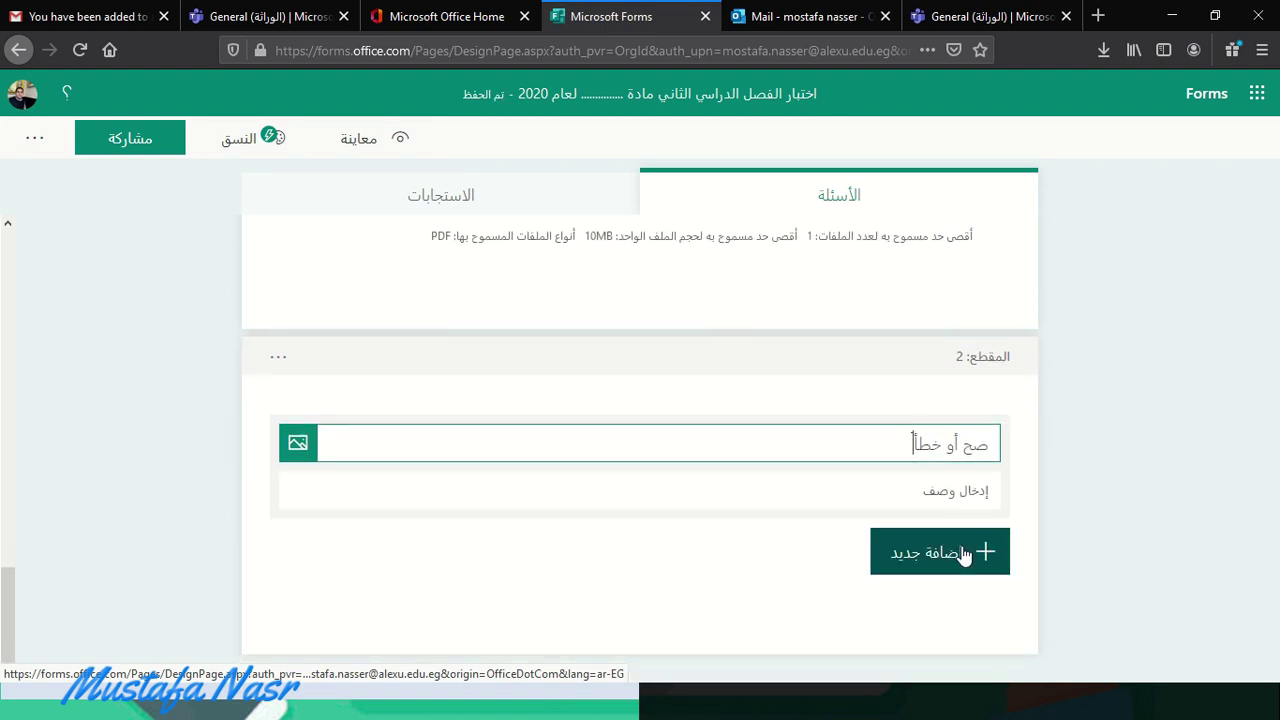
{"action": "left_click", "coordinate": [952, 551]}
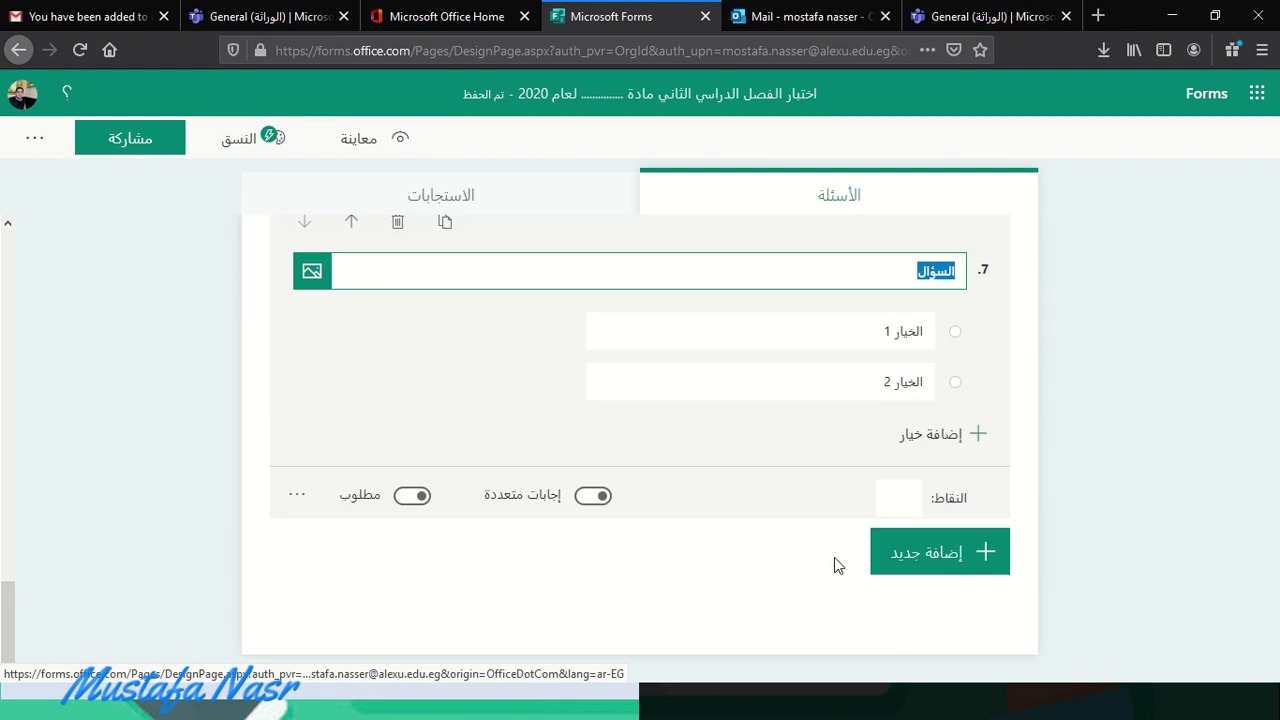
{"action": "type", "text": "أن"}
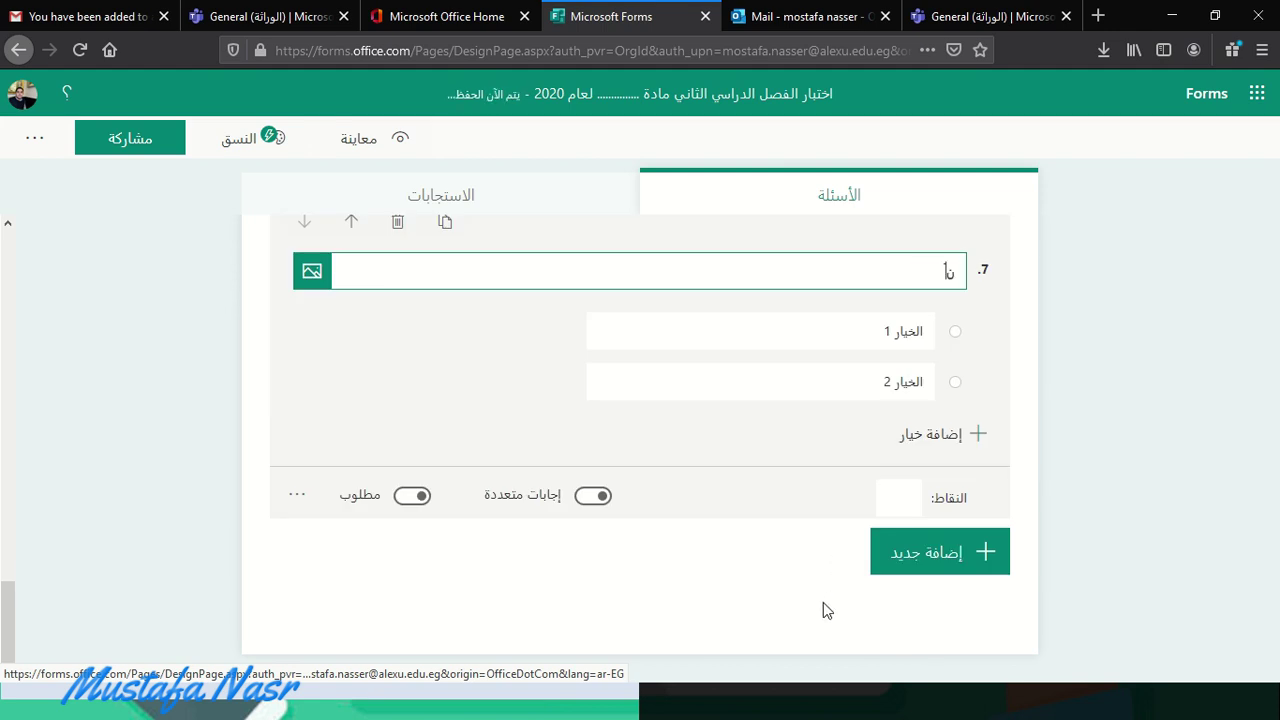
{"action": "type", "text": "نننننننننن"}
- Set the two options of the new true/false question to "ص" and "خ"
{"action": "left_click", "coordinate": [899, 337]}
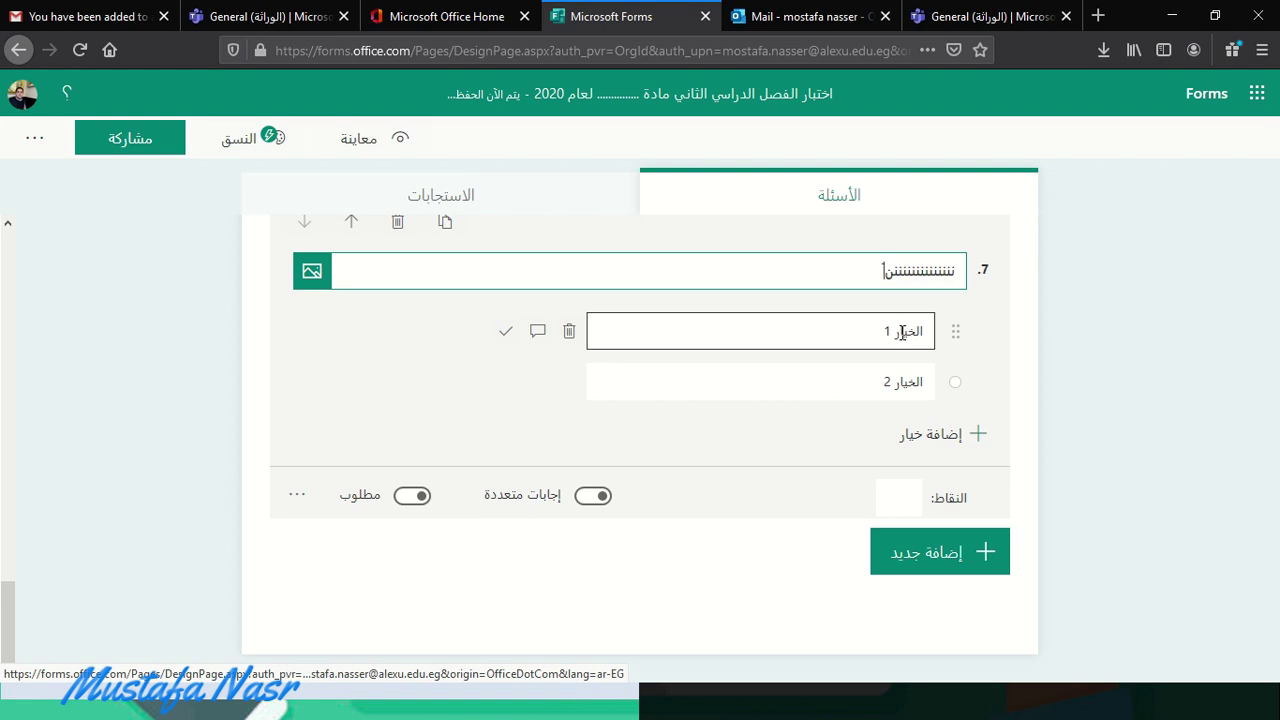
{"action": "type", "text": "ص"}
{"action": "left_click_drag", "start_coordinate": [920, 388], "coordinate": [904, 388]}
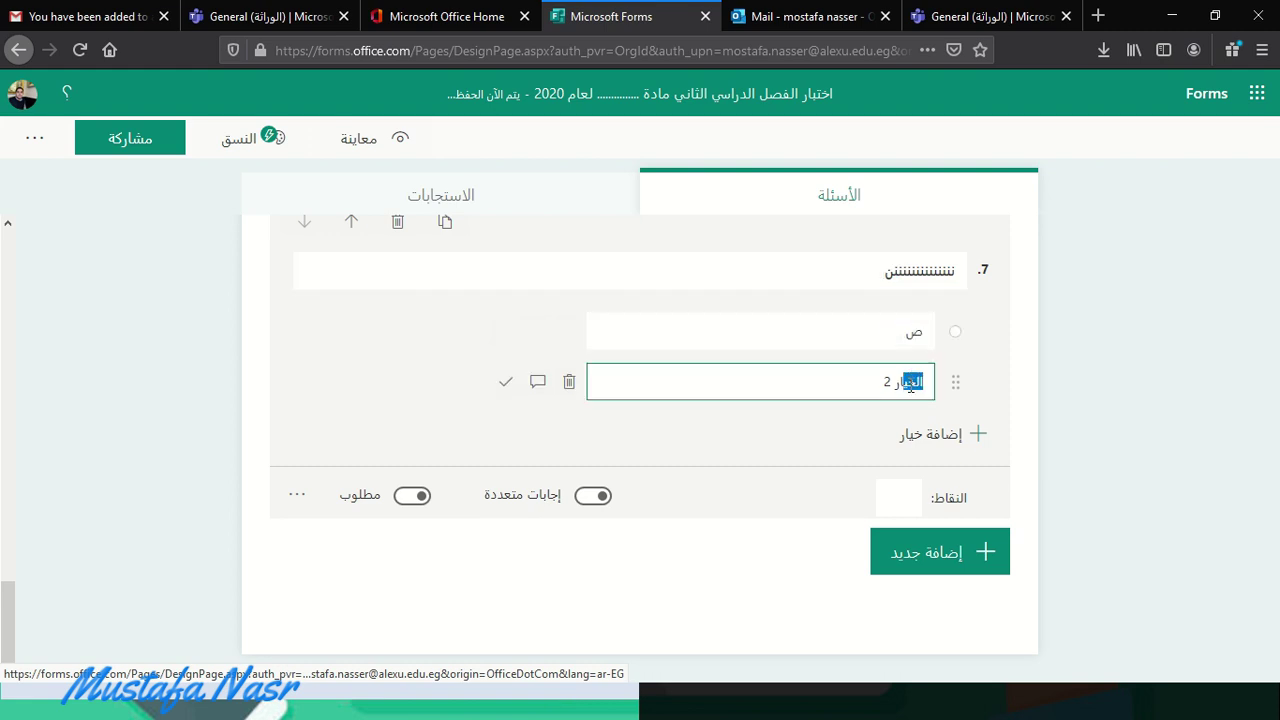
{"action": "double_click", "coordinate": [911, 390]}
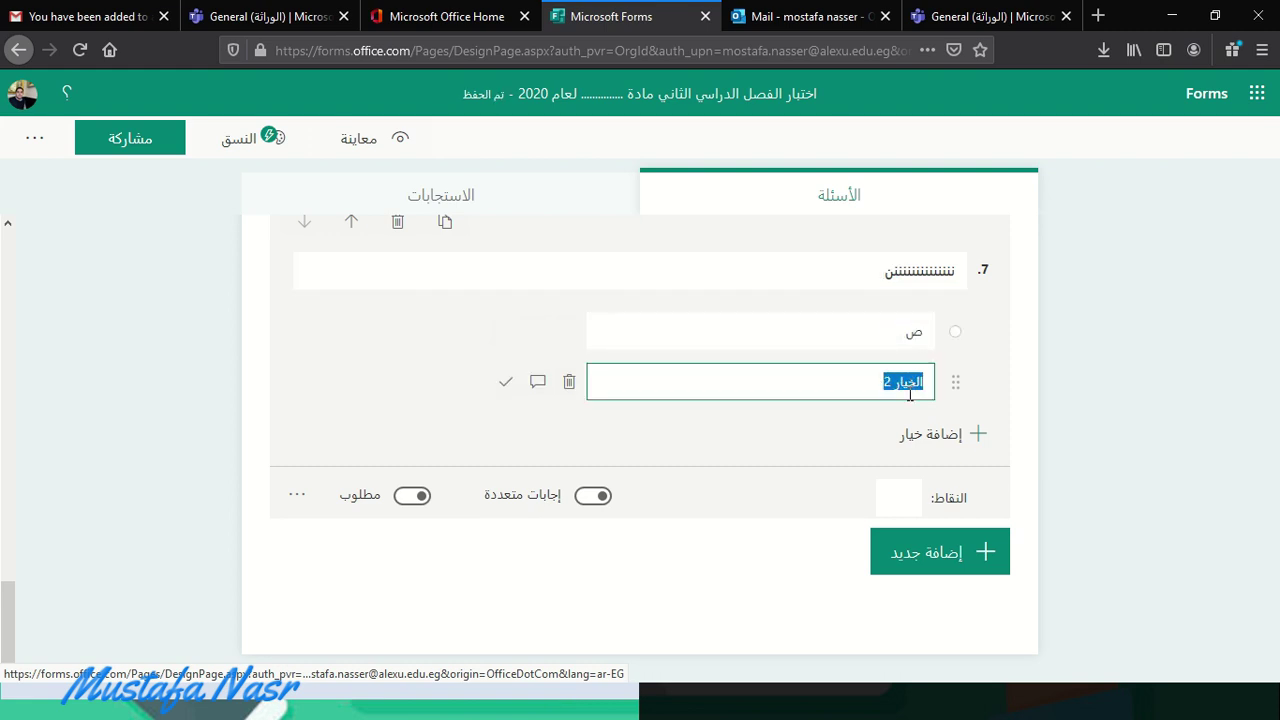
{"action": "type", "text": "خ"}
{"action": "left_click", "coordinate": [978, 437]}
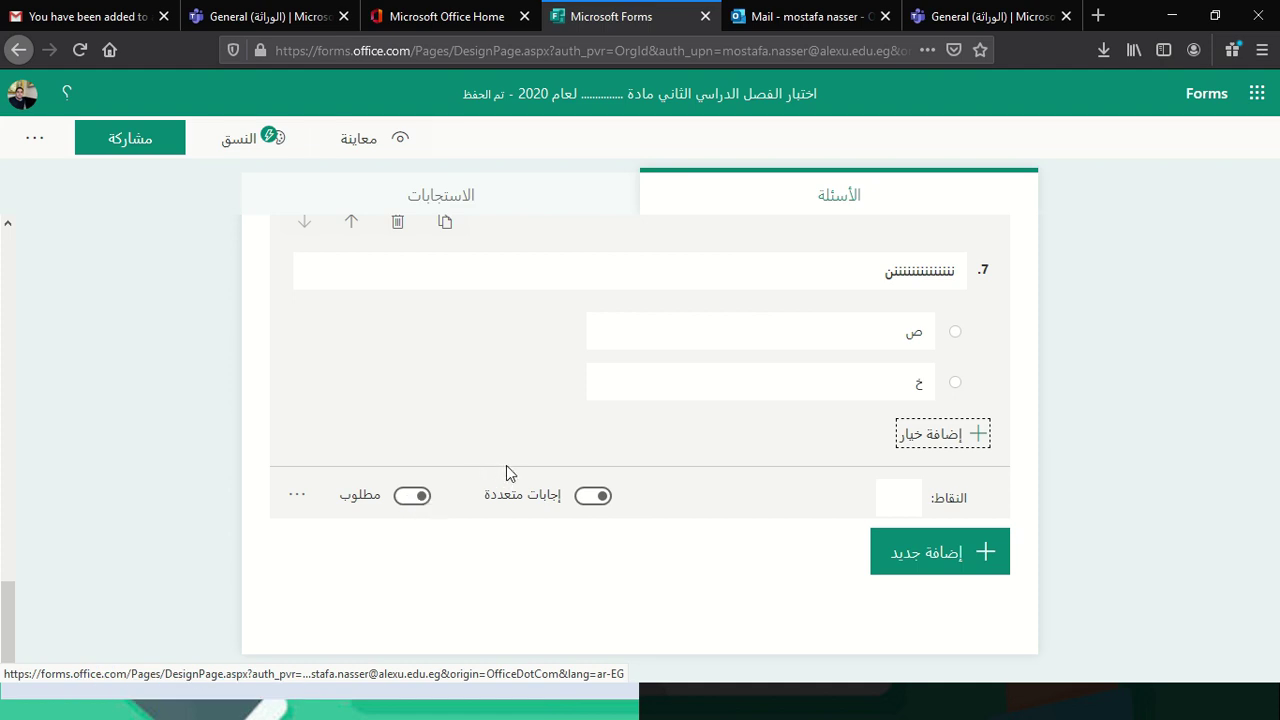
- Turn on random shuffling of the answer options for the "ص"/"خ" question
{"action": "mouse_move", "coordinate": [528, 403]}
{"action": "left_click", "coordinate": [296, 500]}
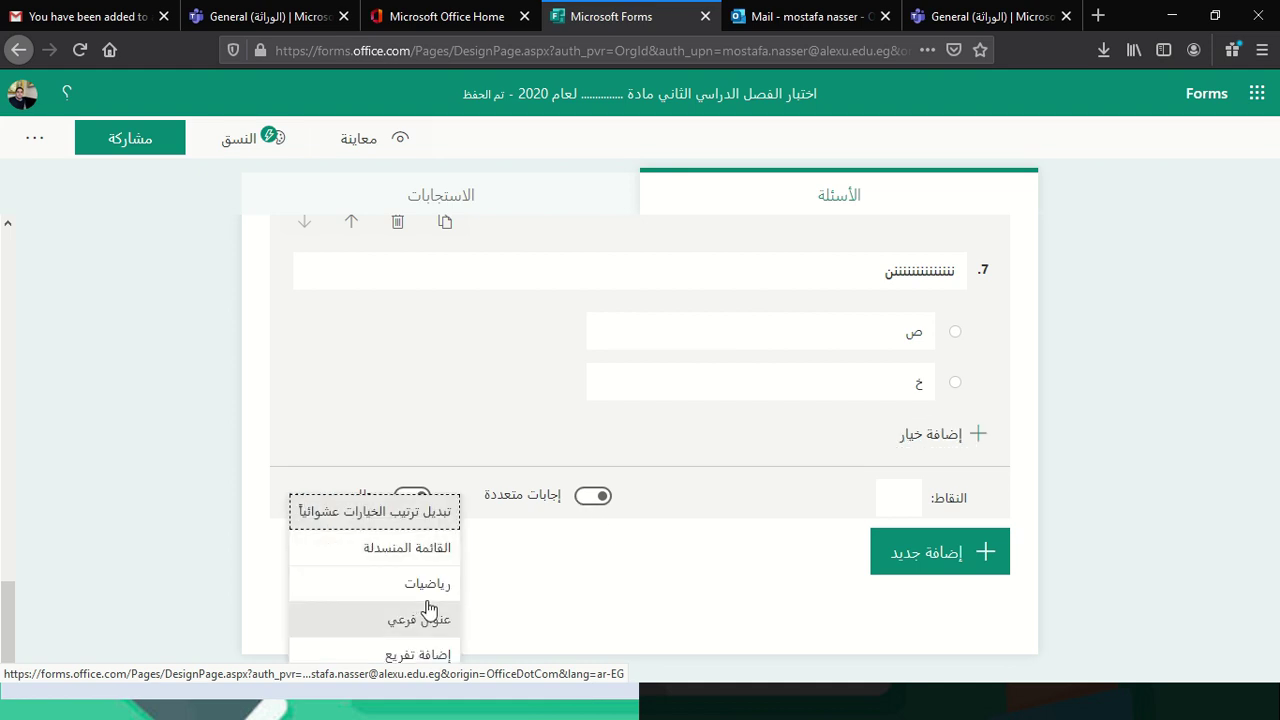
{"action": "left_click", "coordinate": [350, 520]}
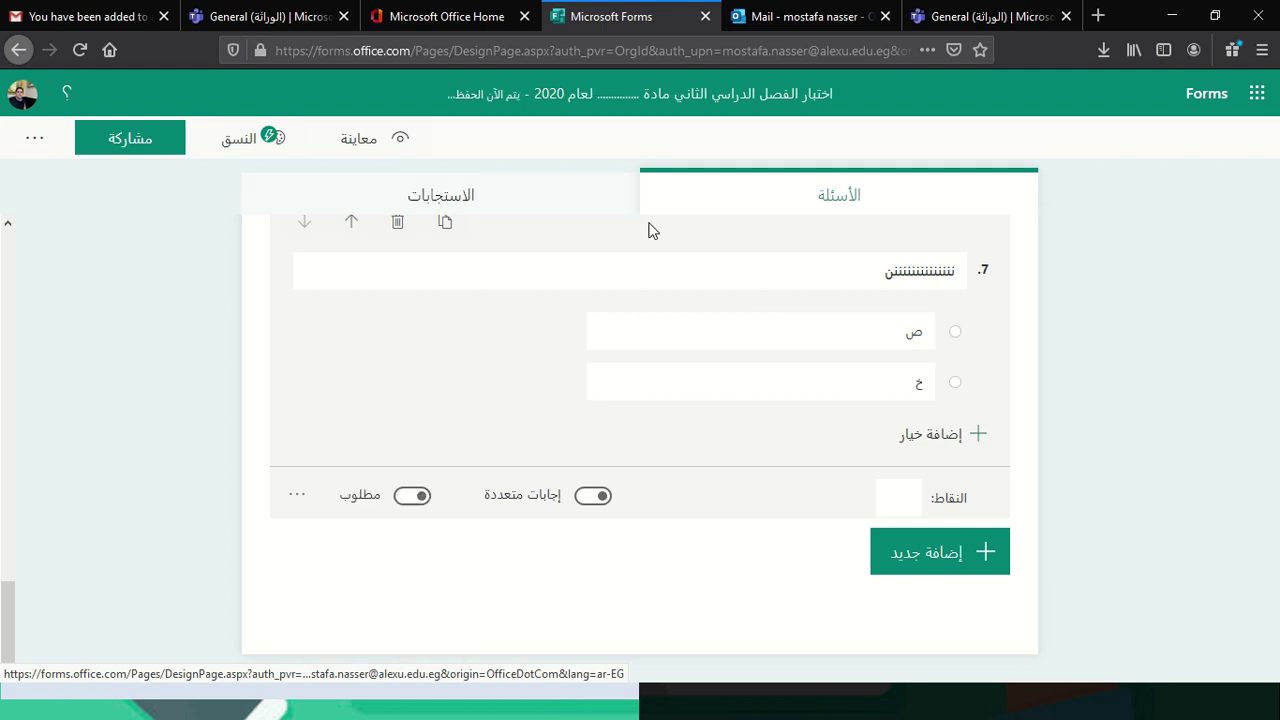
- Mark "ص" as the correct answer of question 7 and set its points to 1
{"action": "left_click", "coordinate": [888, 380]}
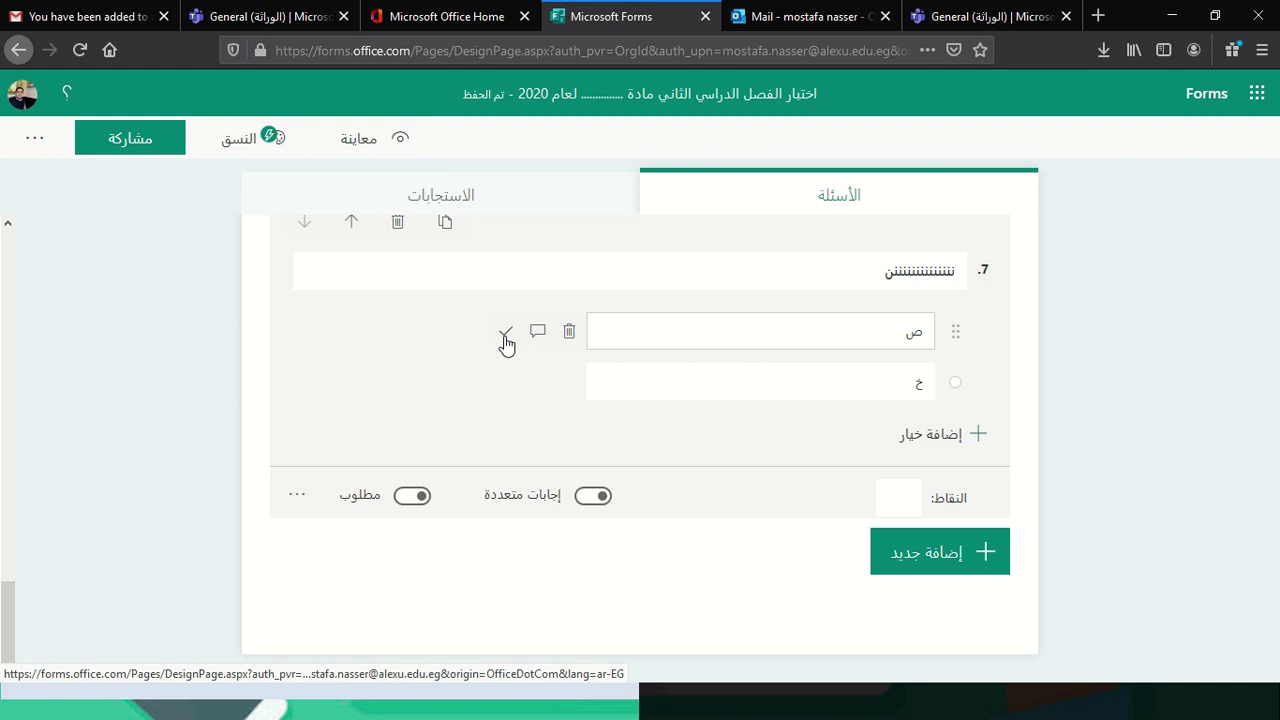
{"action": "left_click", "coordinate": [506, 341]}
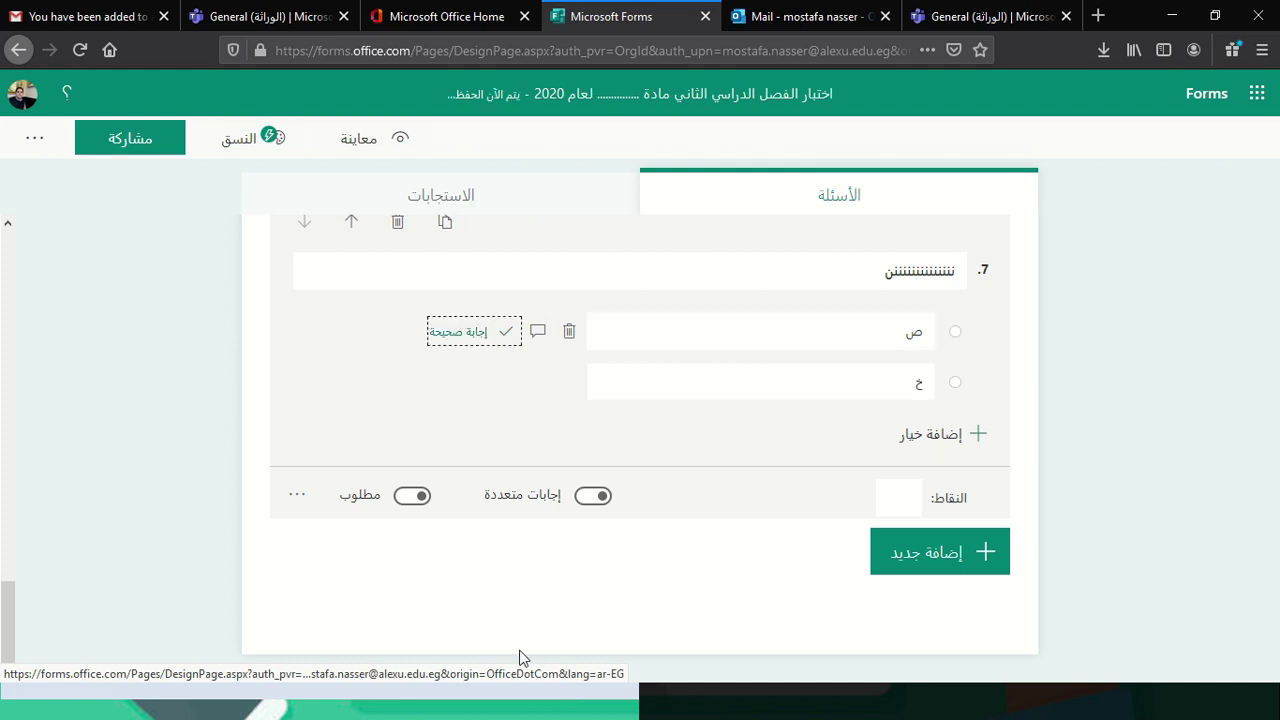
{"action": "left_click", "coordinate": [901, 496]}
{"action": "type", "text": "1"}
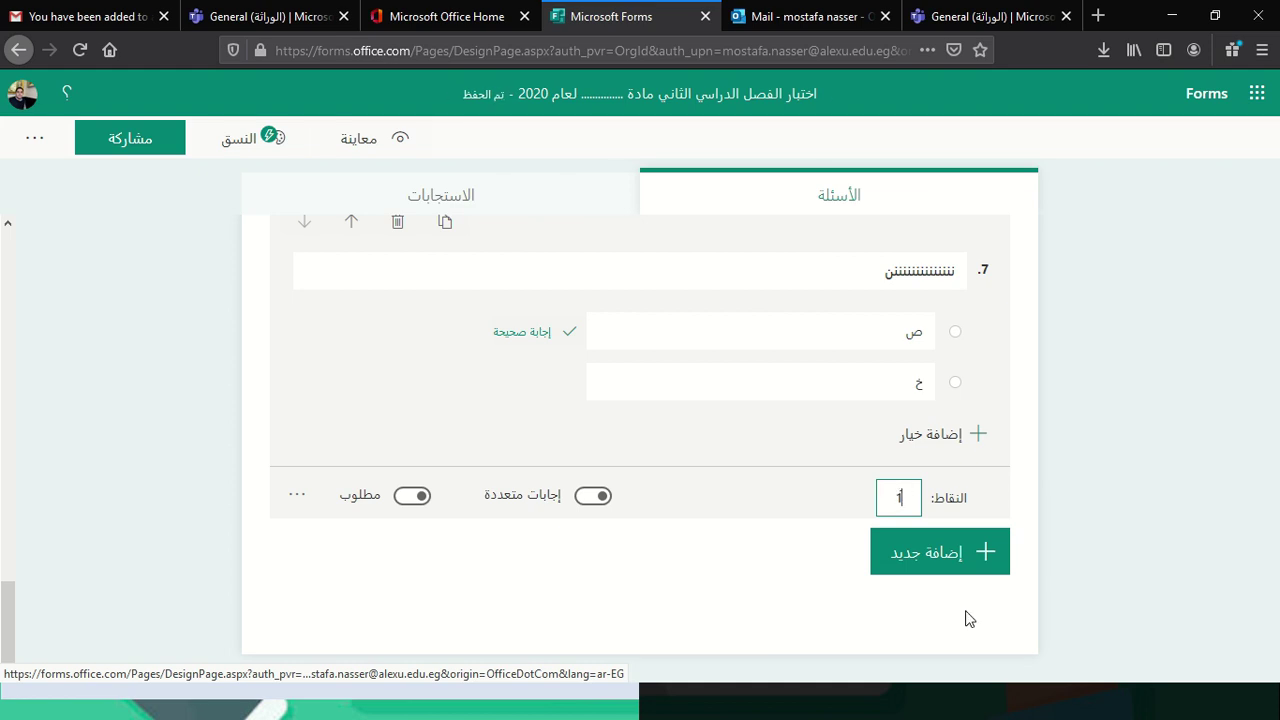
{"action": "left_click", "coordinate": [983, 556]}
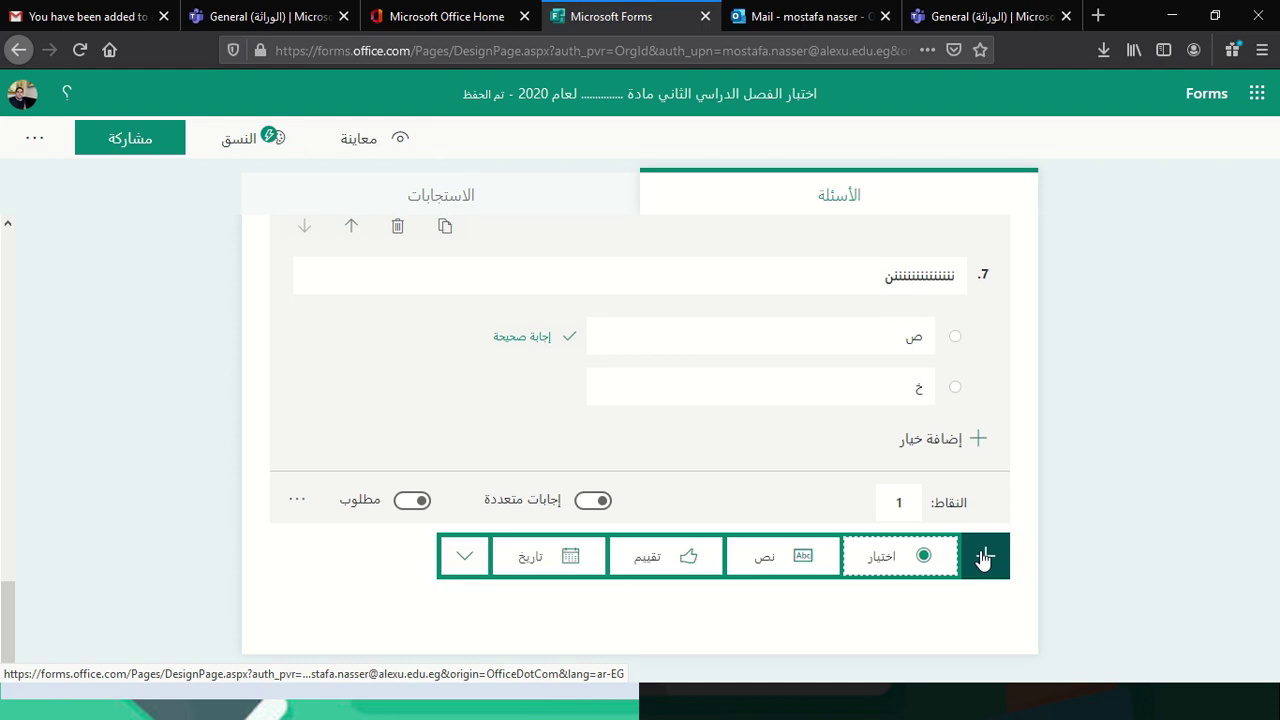
{"action": "left_click", "coordinate": [918, 560]}
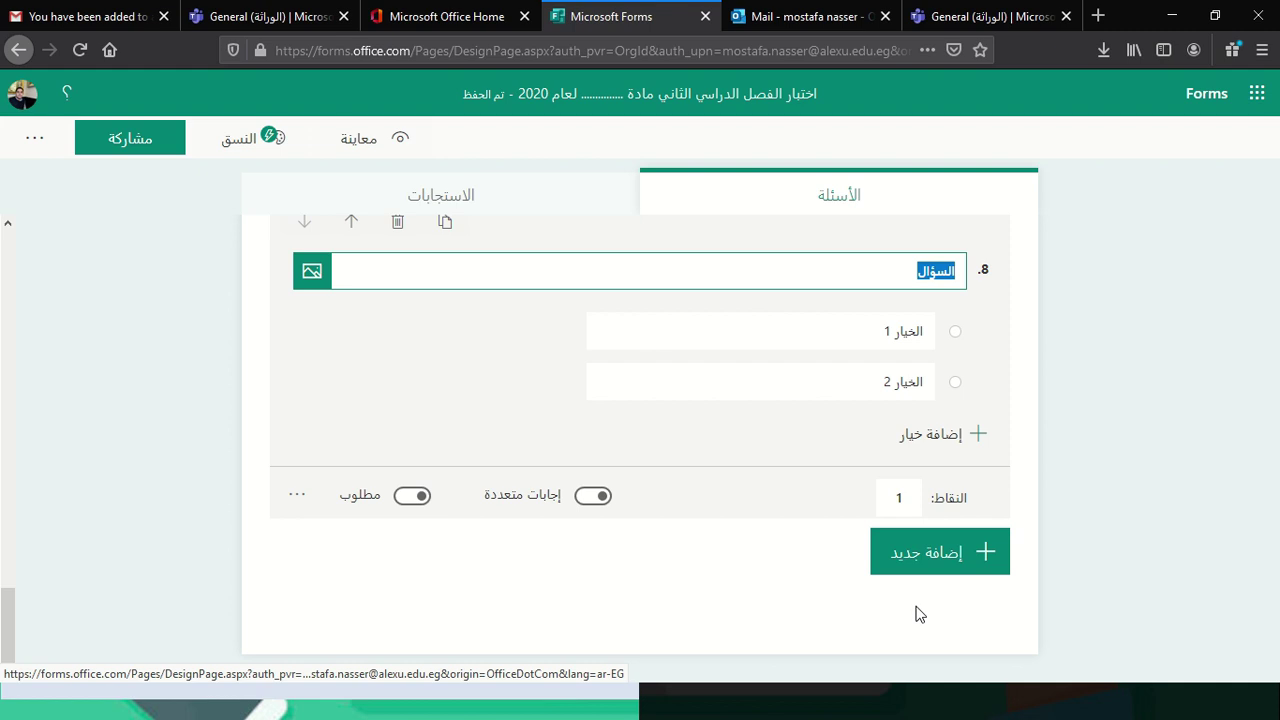
{"action": "scroll", "coordinate": [407, 425], "scroll_direction": "up", "scroll_amount": 2}
{"action": "left_click", "coordinate": [397, 435]}
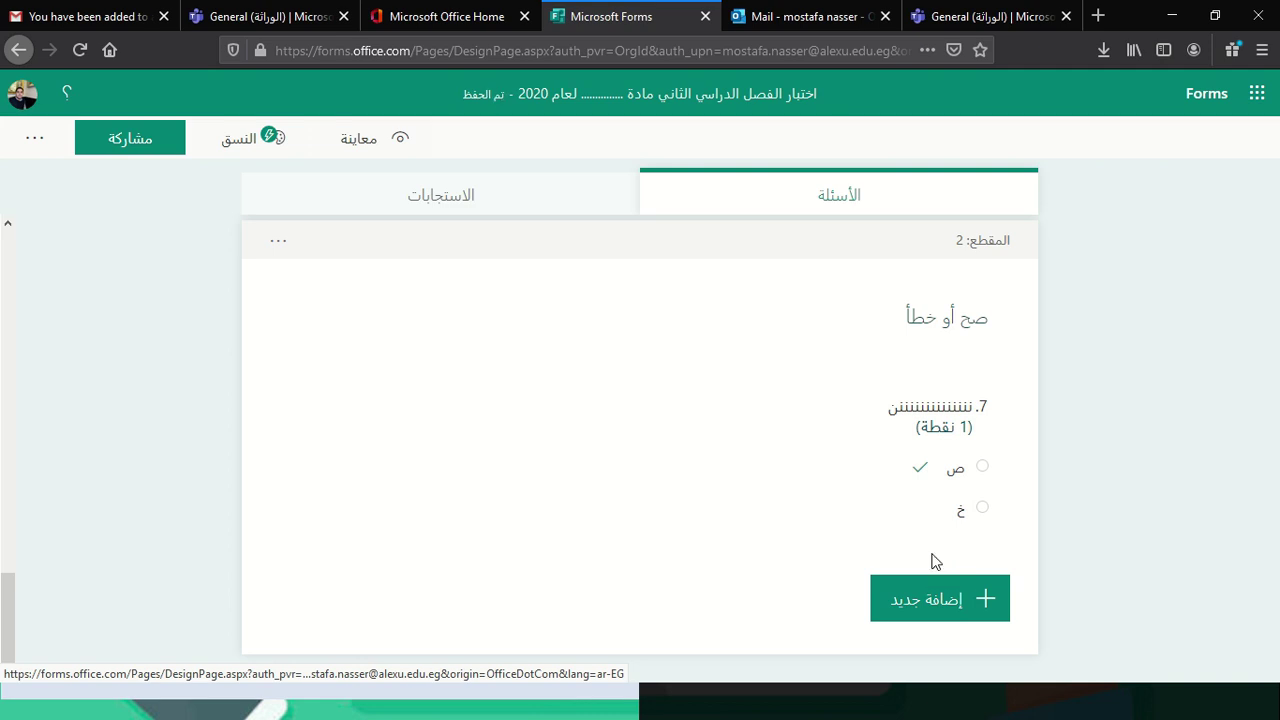
- Duplicate question 7, replacing the copy's text with repeated "ل" letters and marking "خ" as its correct answer
{"action": "left_click", "coordinate": [934, 530]}
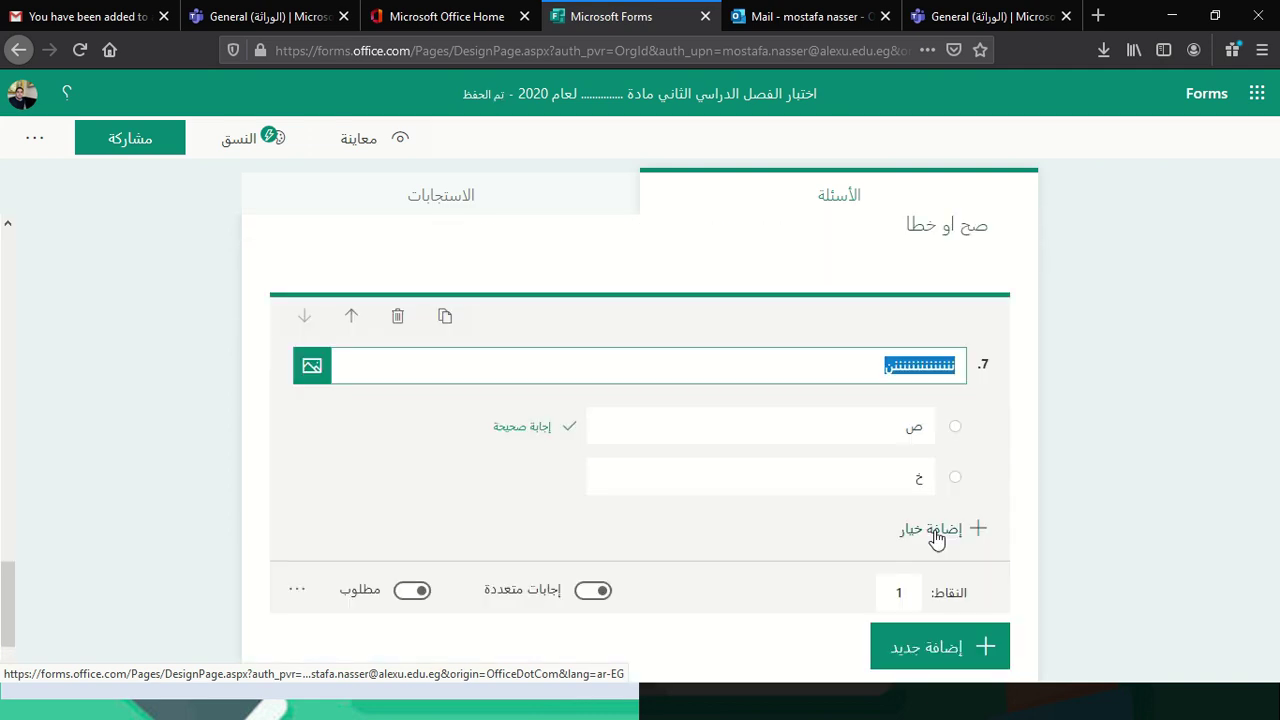
{"action": "left_click", "coordinate": [445, 317]}
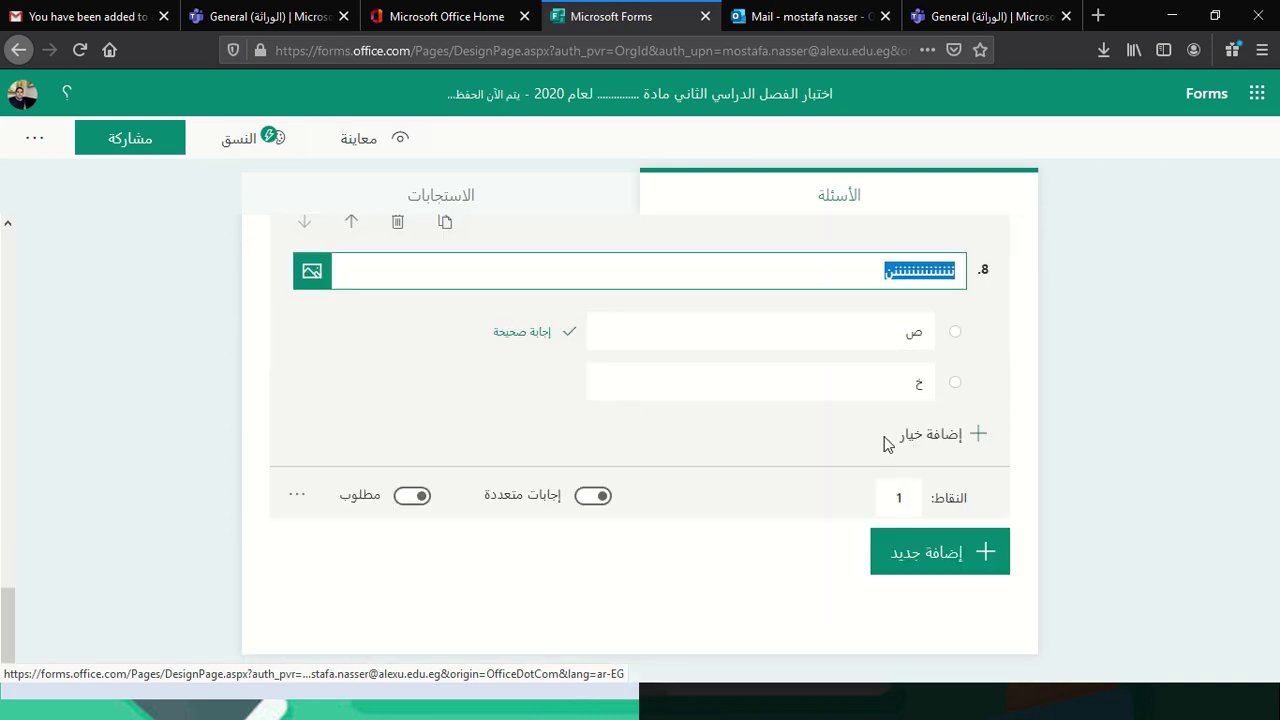
{"action": "type", "text": "سسسسسسسسس"}
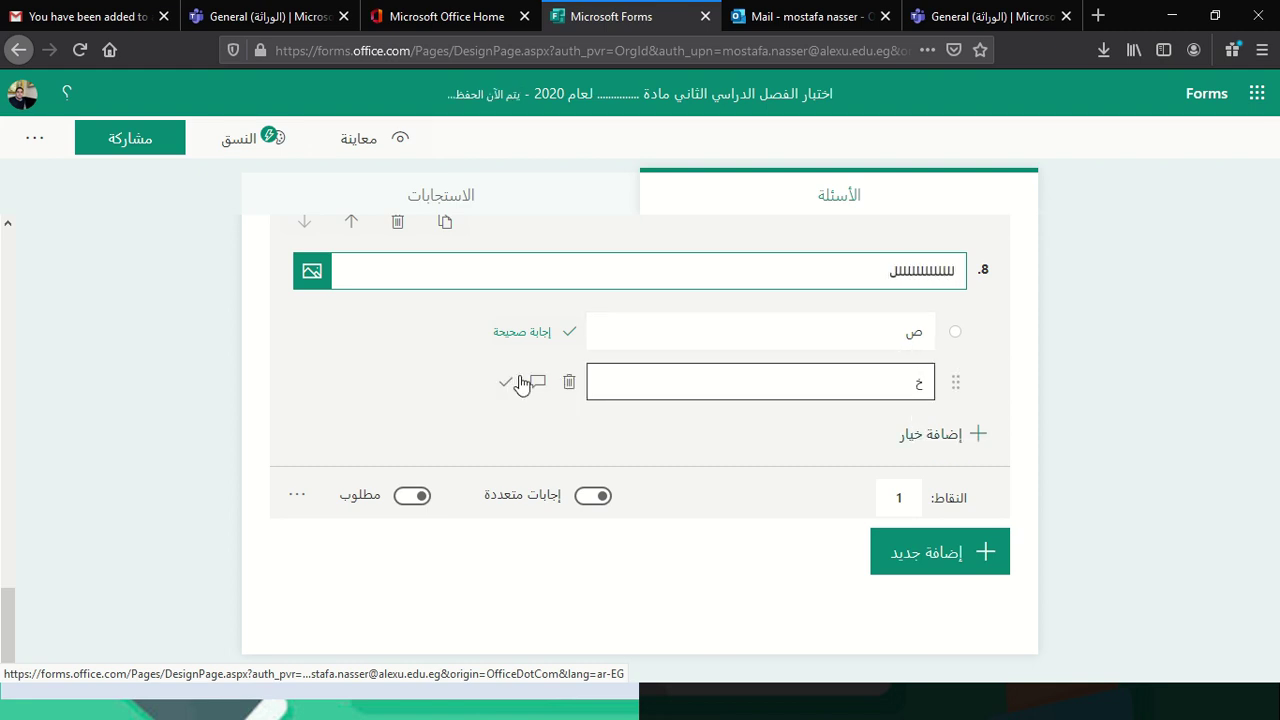
{"action": "left_click", "coordinate": [507, 383]}
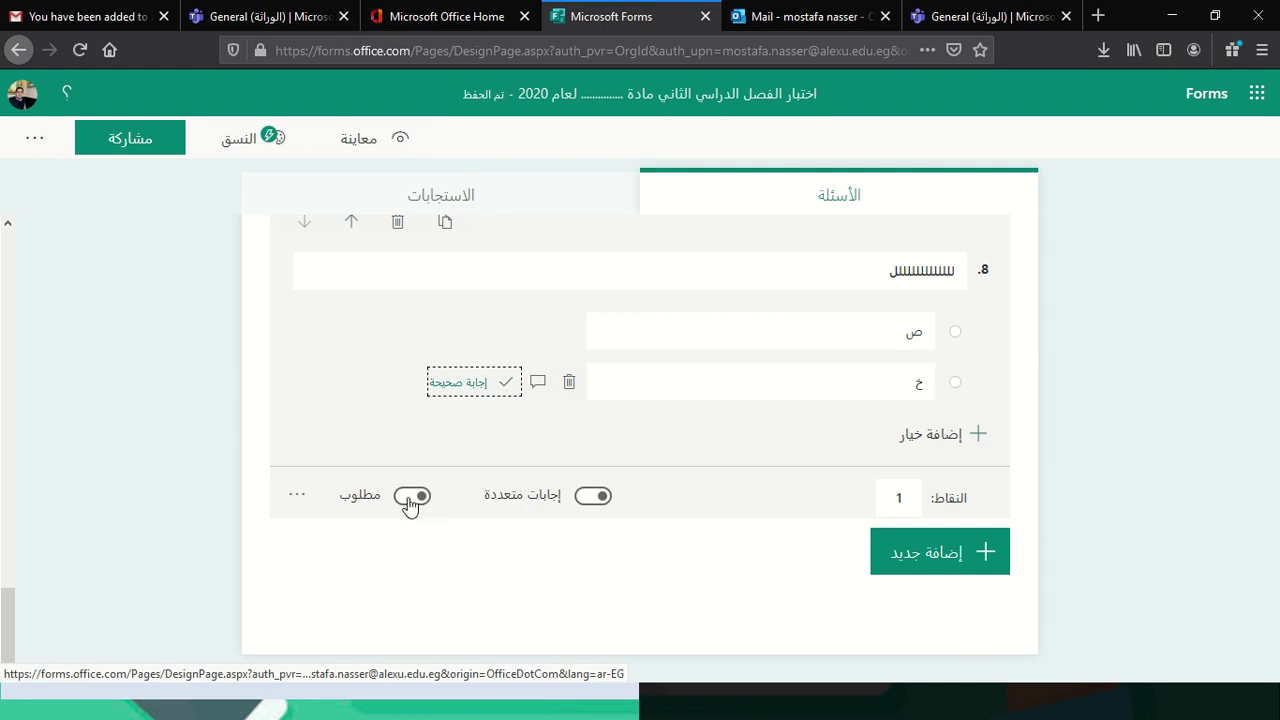
- Try allowing multiple answers with "ص" also marked correct in question 8, and restore a single answer with "خ" as correct
{"action": "left_click", "coordinate": [593, 496]}
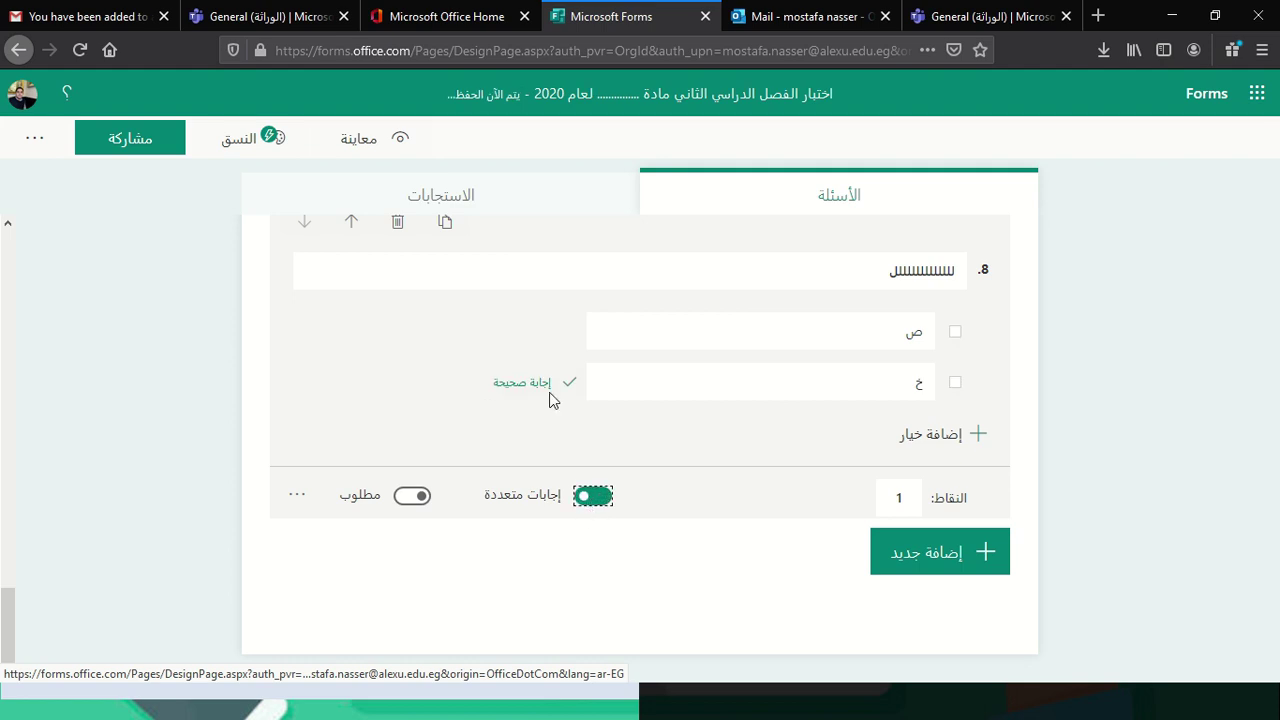
{"action": "left_click", "coordinate": [507, 331]}
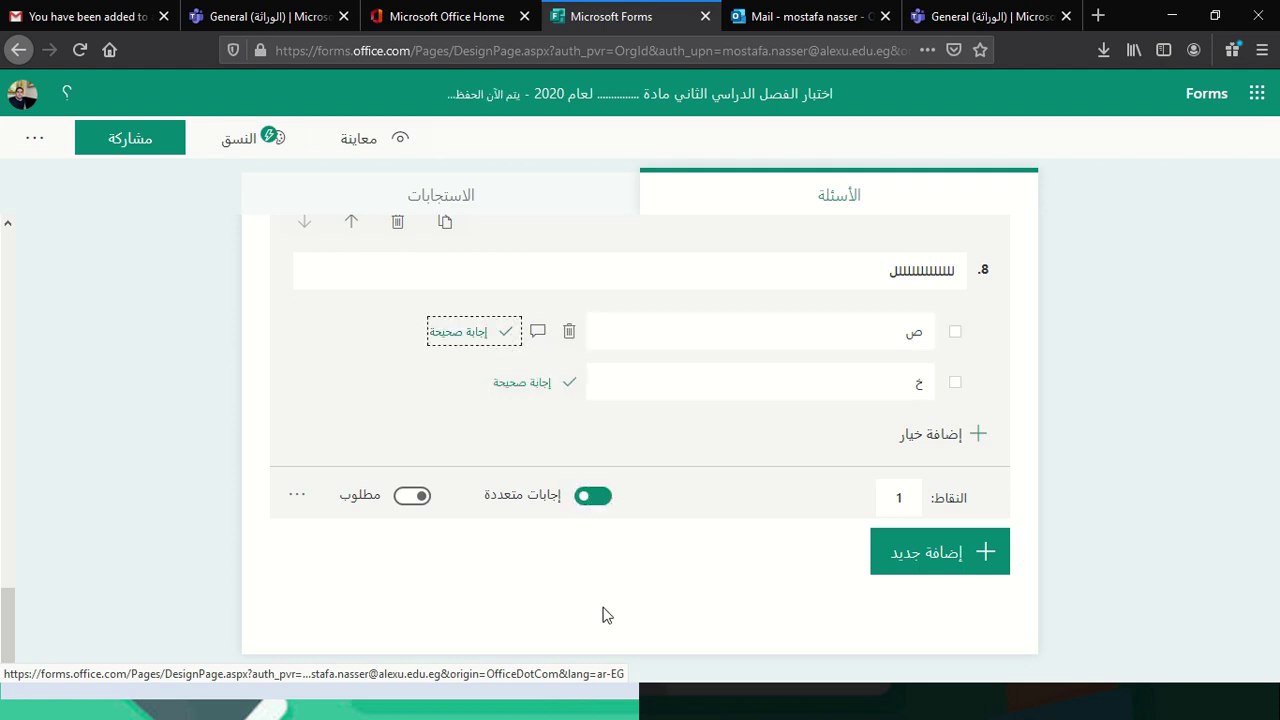
{"action": "left_click", "coordinate": [590, 498]}
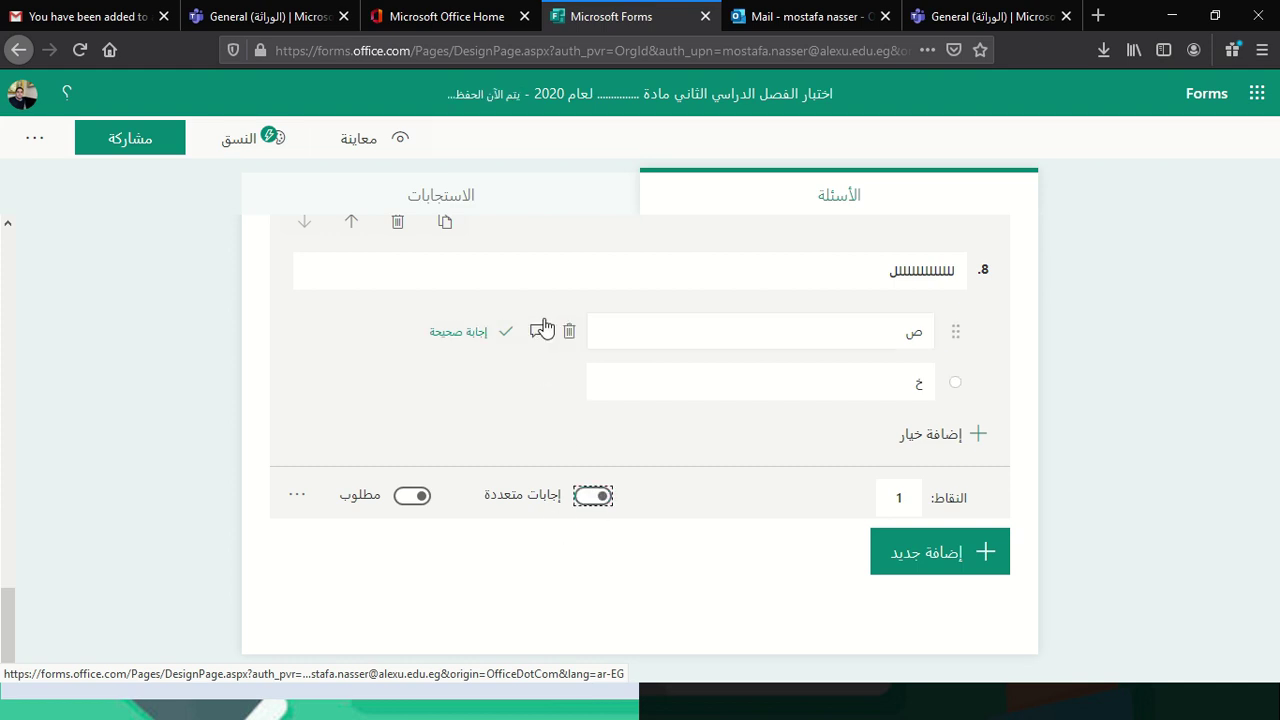
{"action": "left_click", "coordinate": [507, 382]}
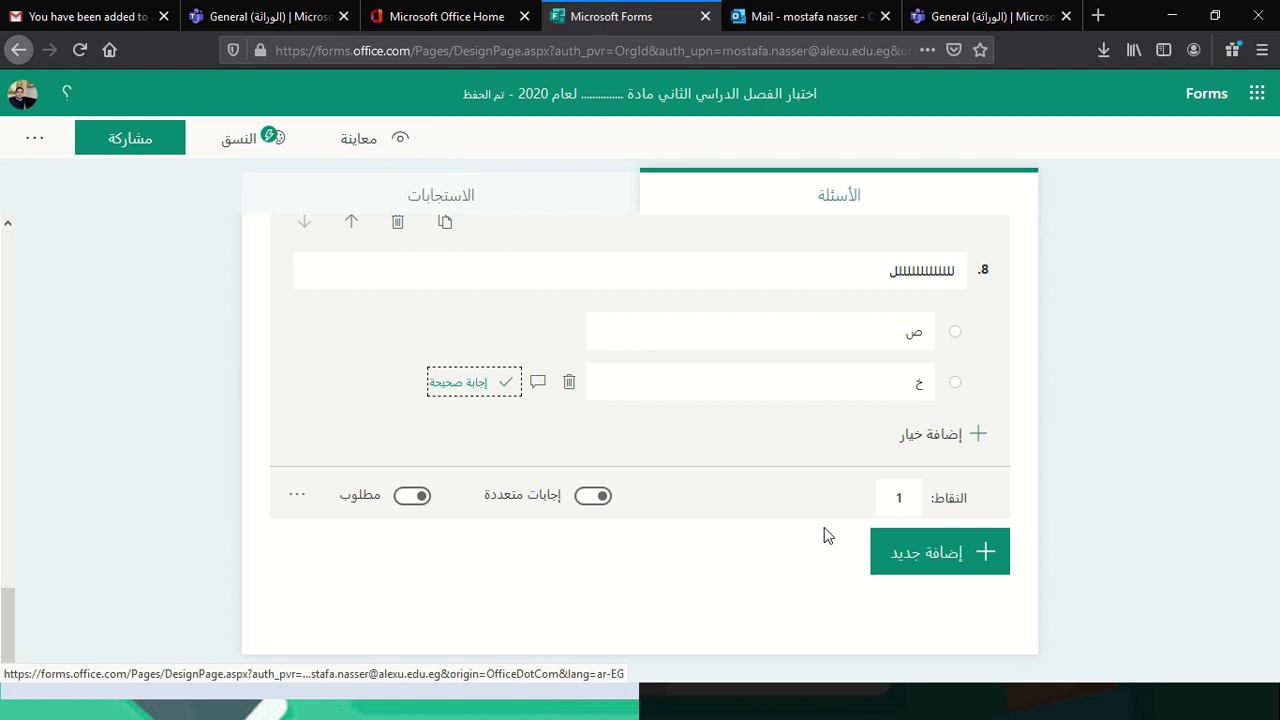
{"action": "left_click", "coordinate": [297, 496]}
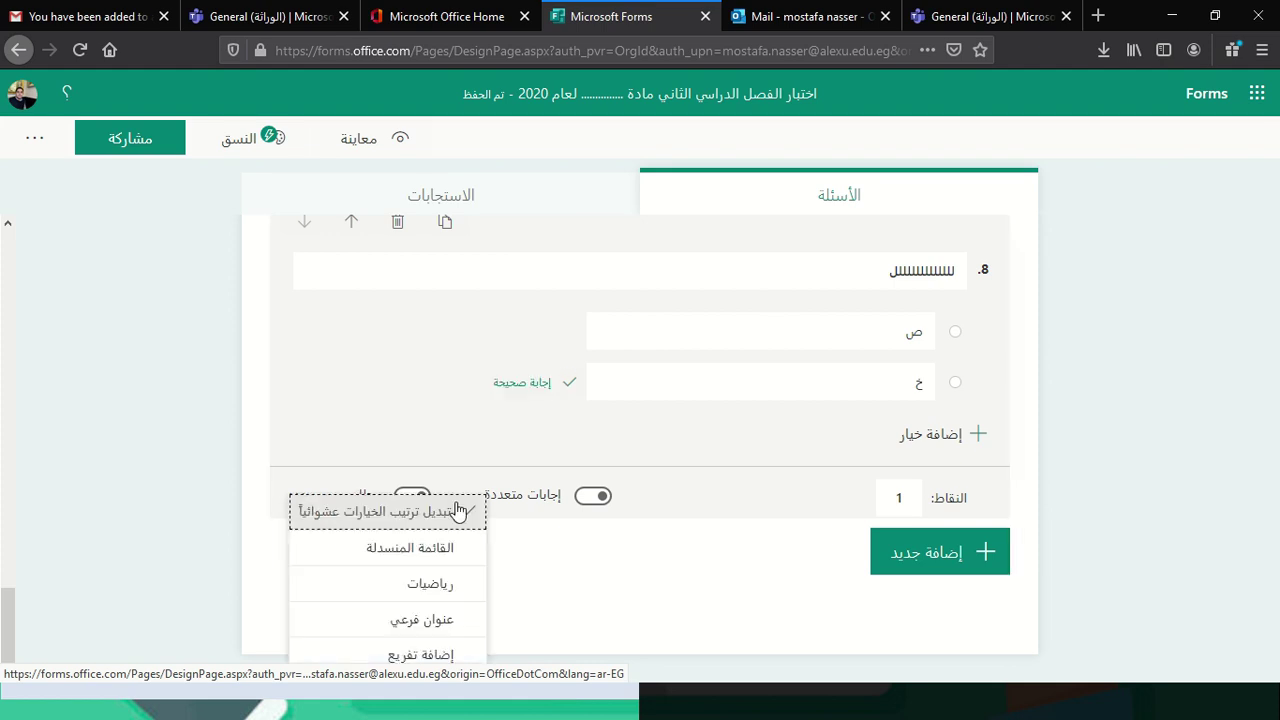
{"action": "left_click", "coordinate": [185, 513]}
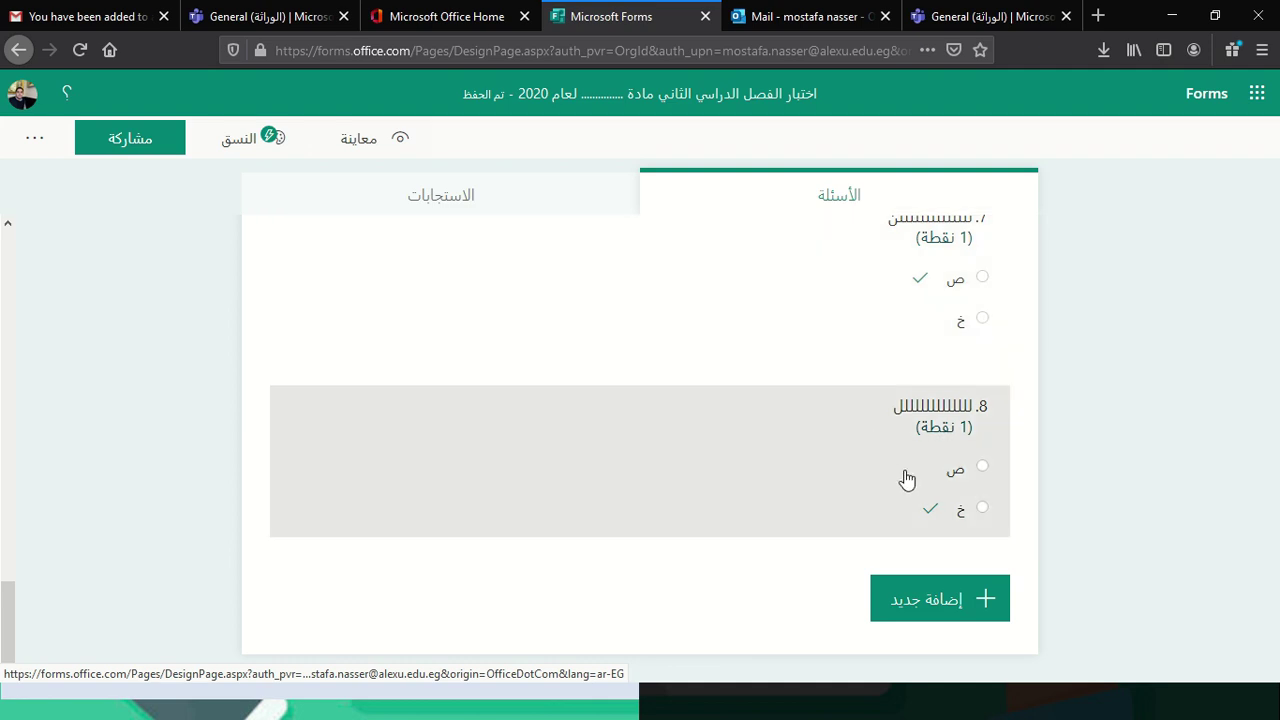
- Add a new section after question 8 and title it "اختر الاجابة أو الاجابات المتعددة"
{"action": "left_click", "coordinate": [955, 610]}
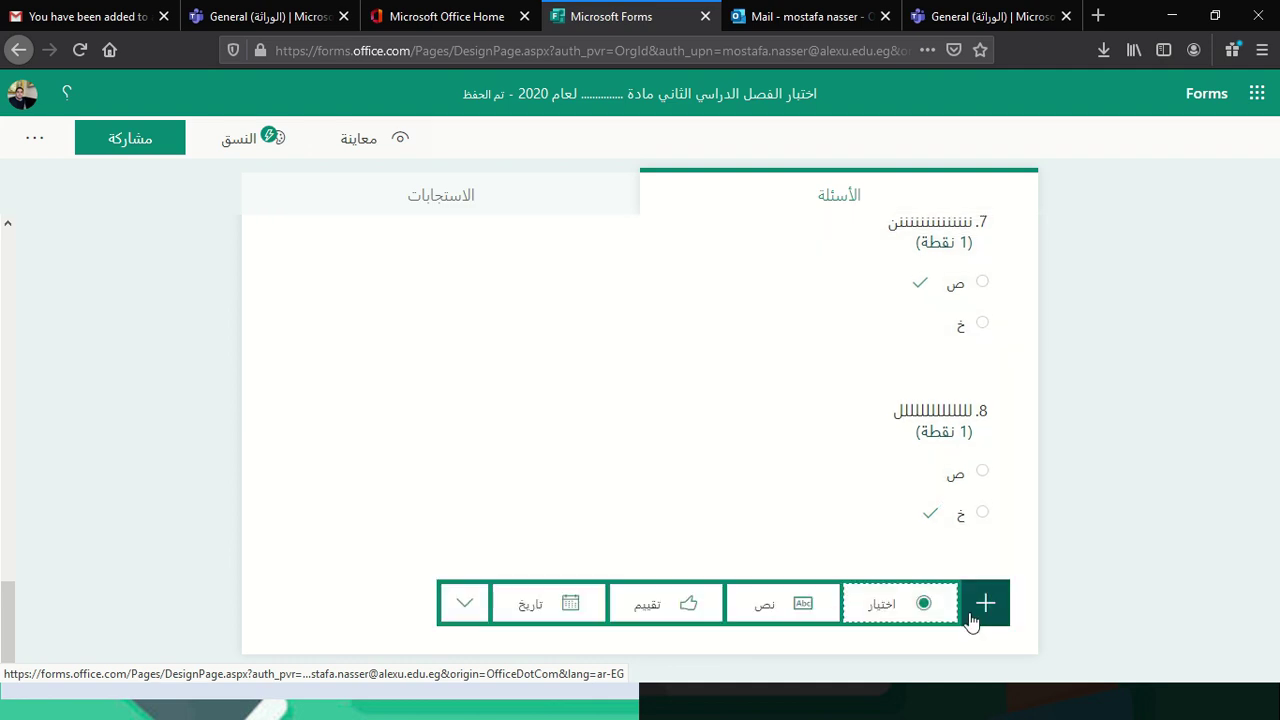
{"action": "left_click", "coordinate": [458, 605]}
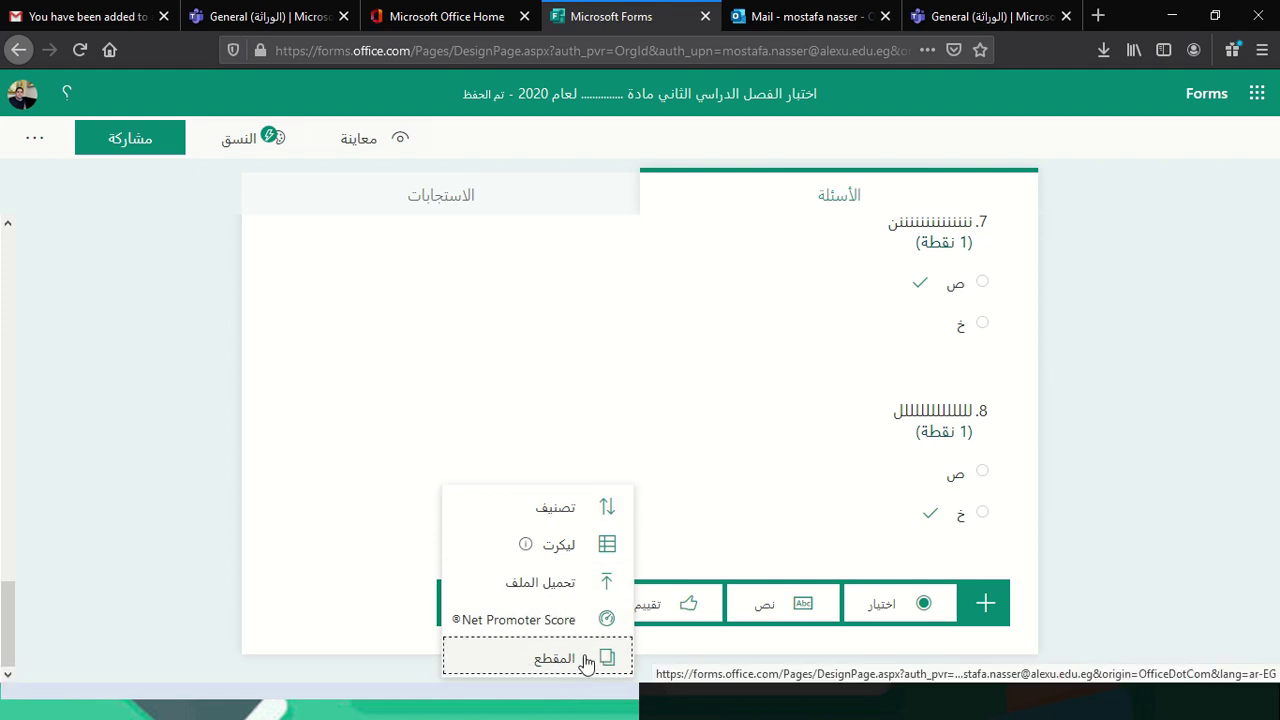
{"action": "left_click", "coordinate": [555, 658]}
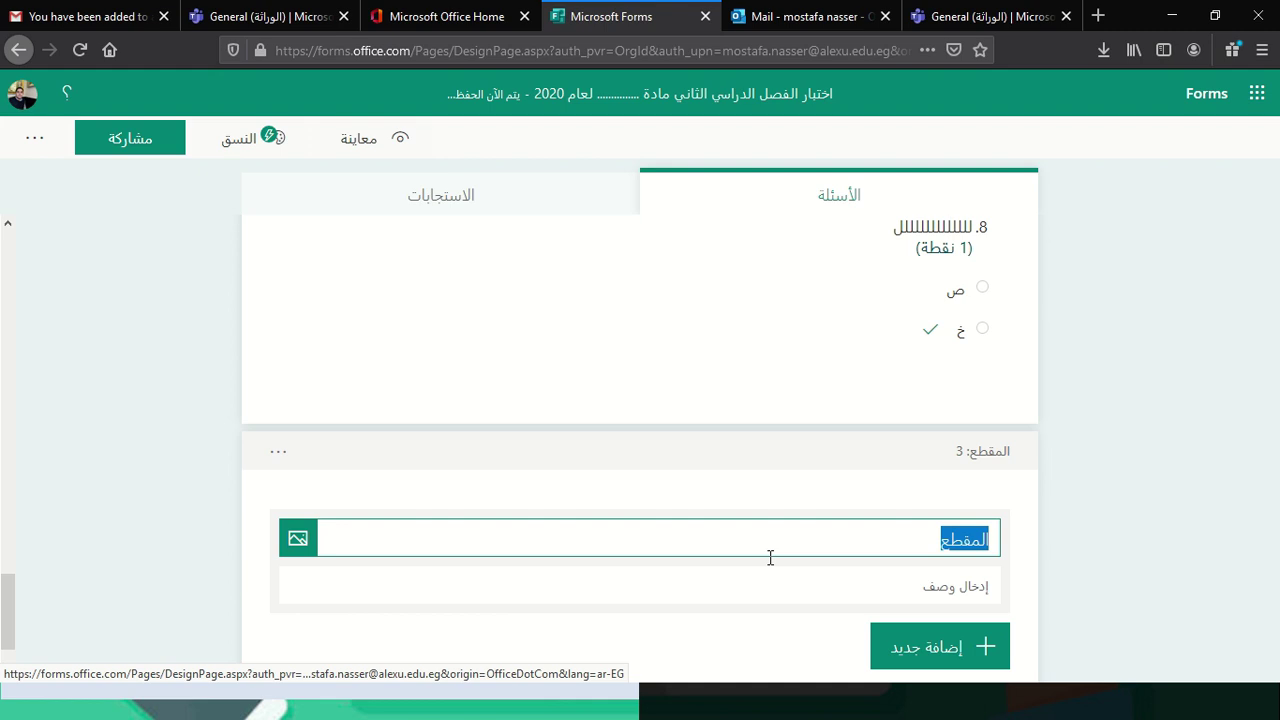
{"action": "type", "text": "ال"}
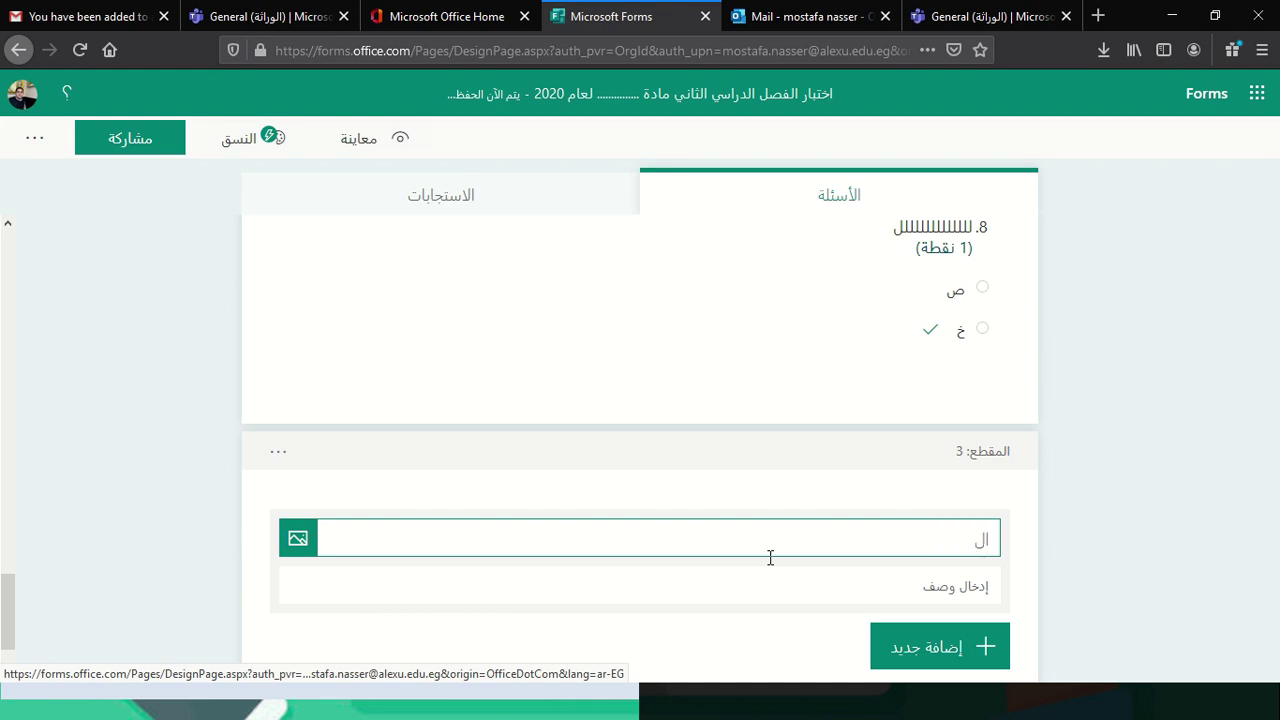
{"action": "key", "text": "BackSpace"}
{"action": "type", "text": "ا"}
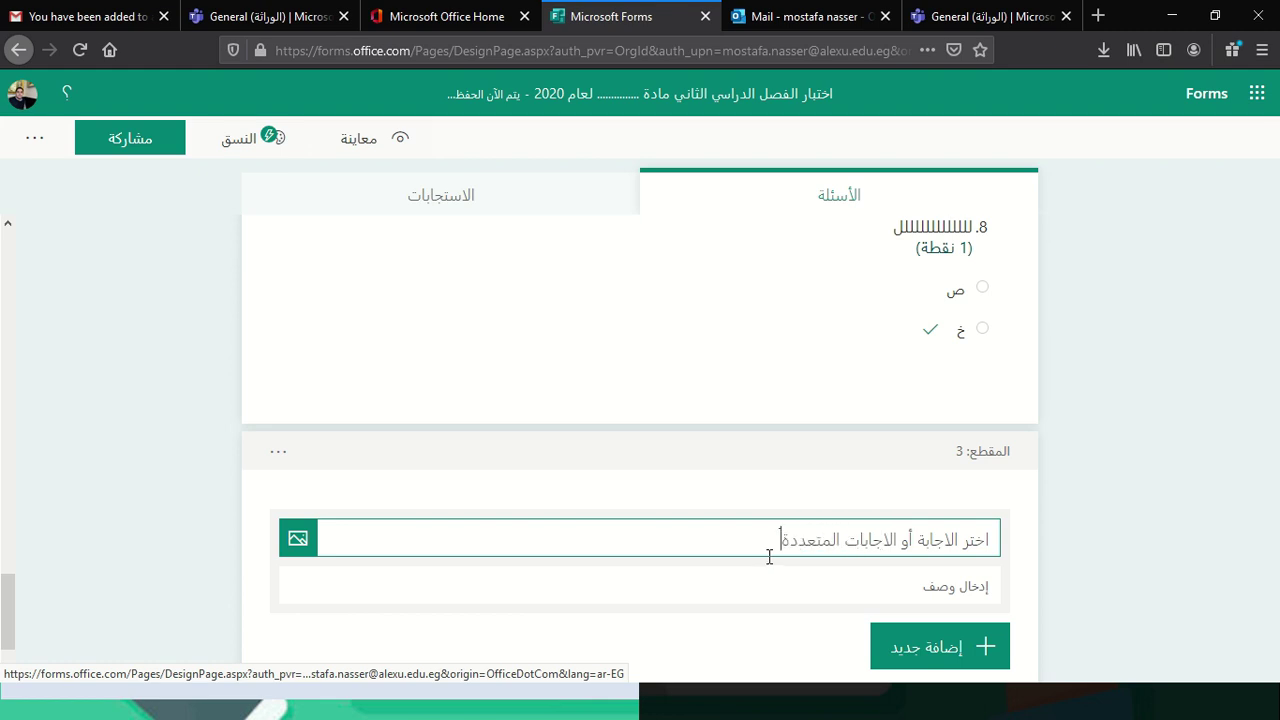
- Add a choice question to section 3 with placeholder text of repeated "ث" and "ص" letters
{"action": "scroll", "coordinate": [760, 560], "scroll_direction": "down", "scroll_amount": 2}
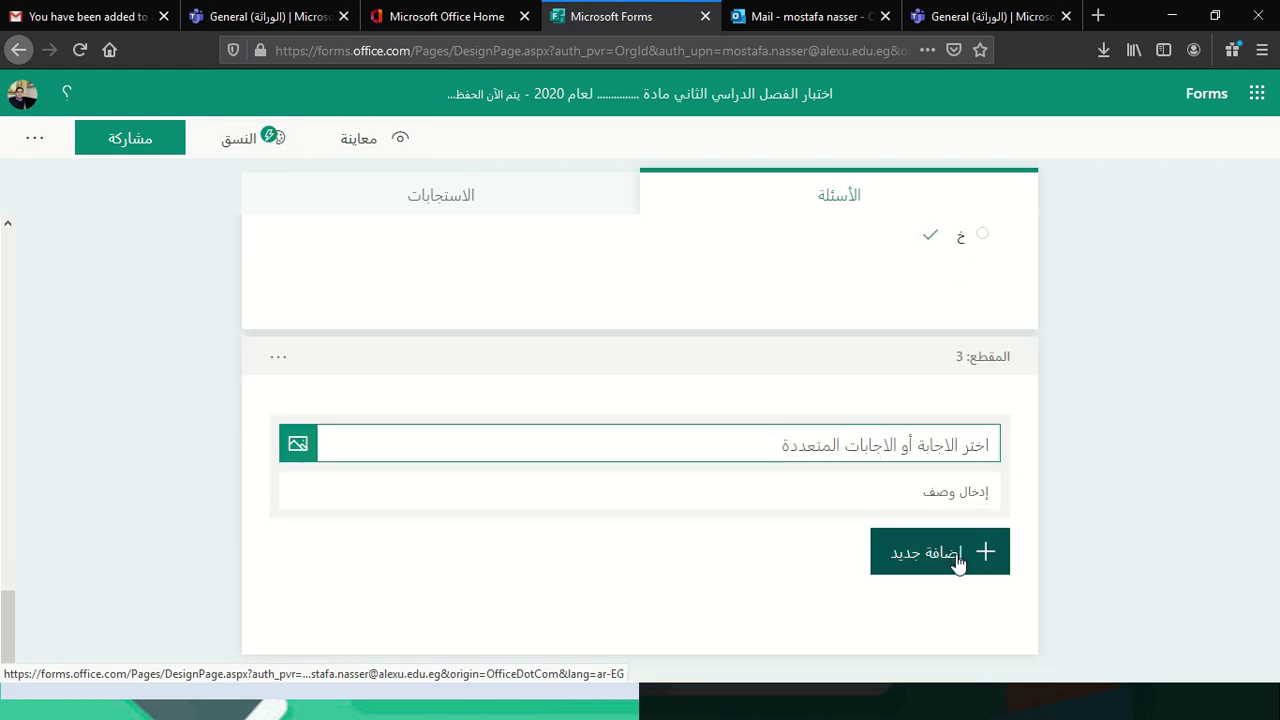
{"action": "left_click", "coordinate": [928, 582]}
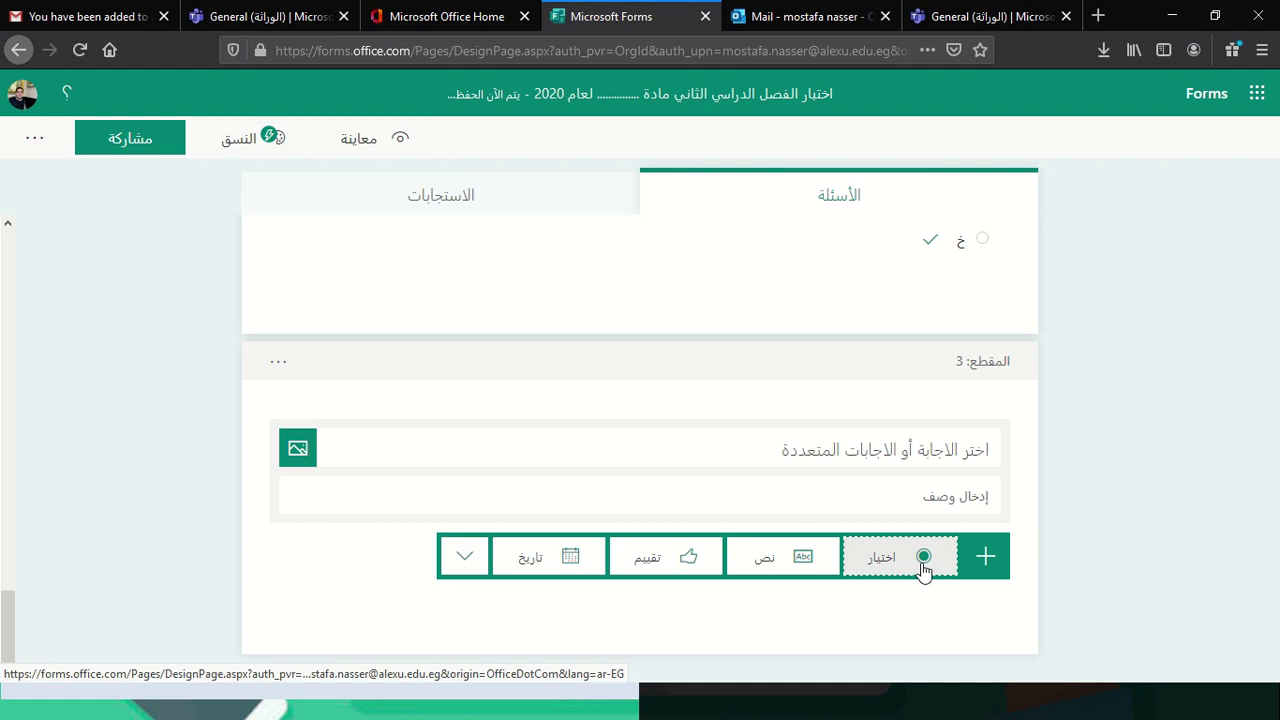
{"action": "left_click", "coordinate": [910, 582]}
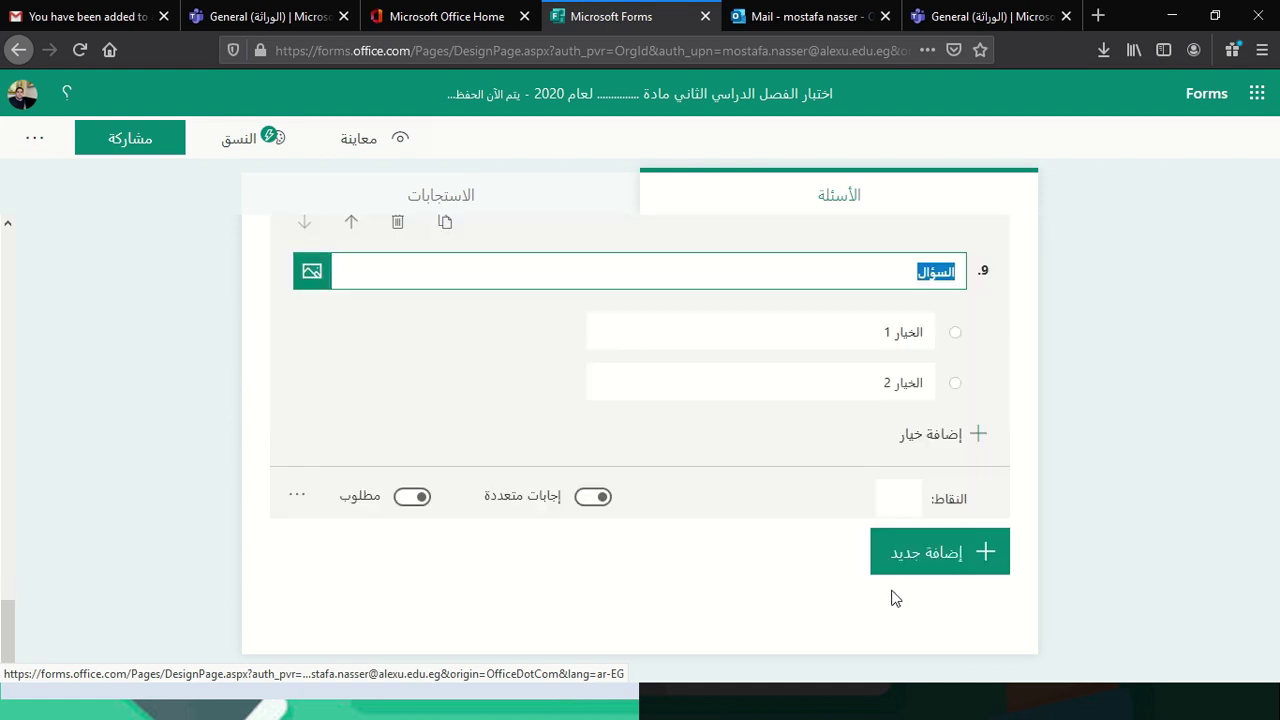
{"action": "type", "text": "ثثثثثصصصصصصصصصصصصص"}
- Add a third answer option to question 9 and mark option 2 as the correct answer
{"action": "left_click", "coordinate": [908, 335]}
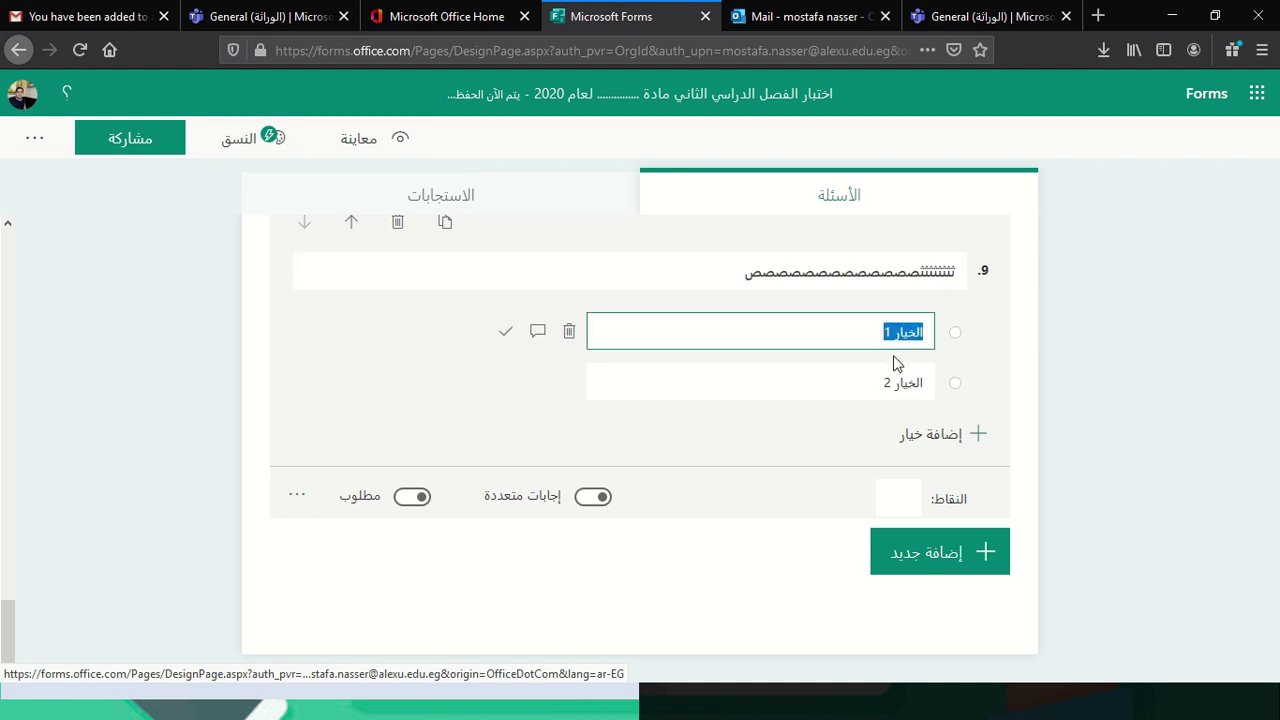
{"action": "left_click", "coordinate": [925, 436]}
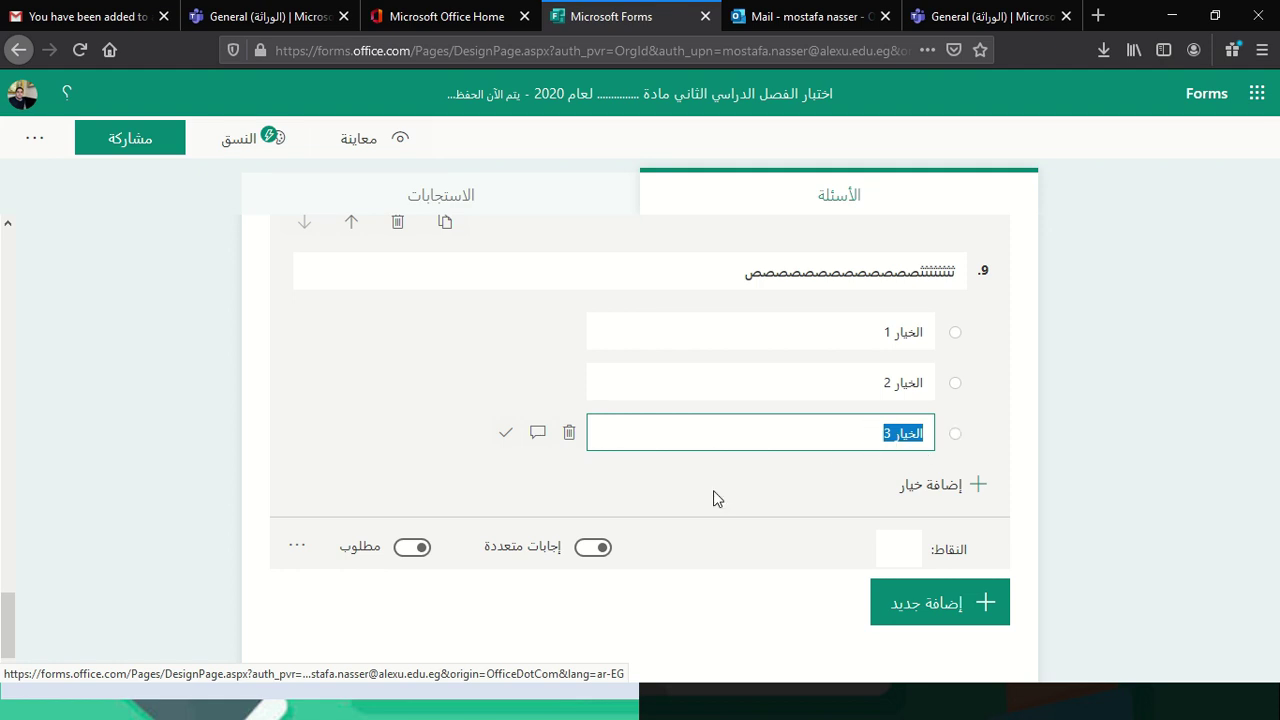
{"action": "left_click", "coordinate": [506, 382]}
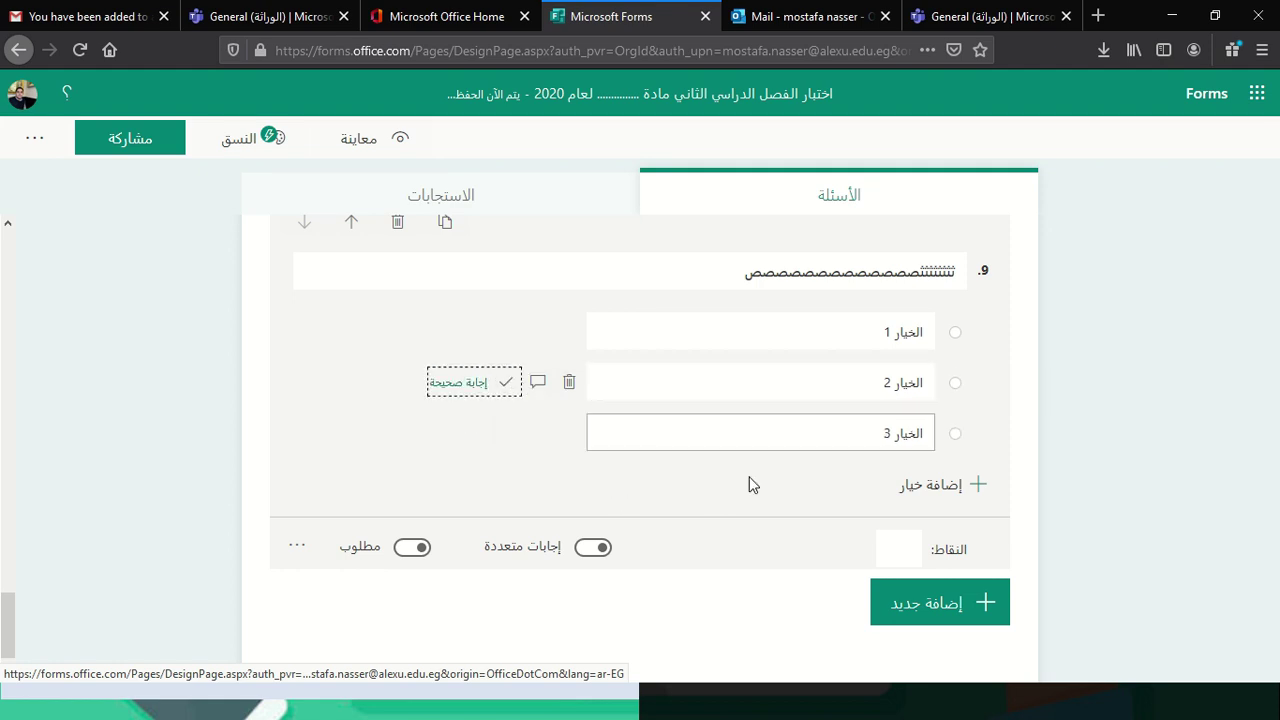
- Turn on random shuffling of question 9's answer options and set its points to 2
{"action": "scroll", "coordinate": [614, 493], "scroll_direction": "down", "scroll_amount": 1}
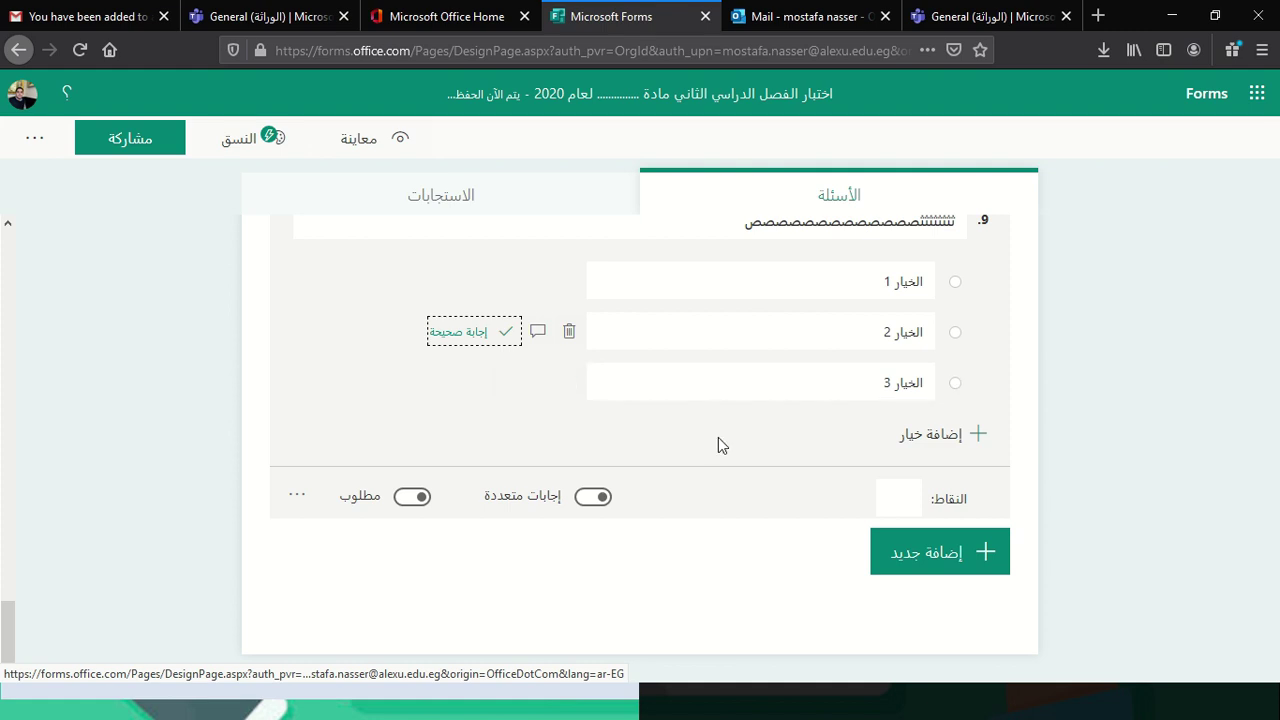
{"action": "left_click", "coordinate": [298, 496]}
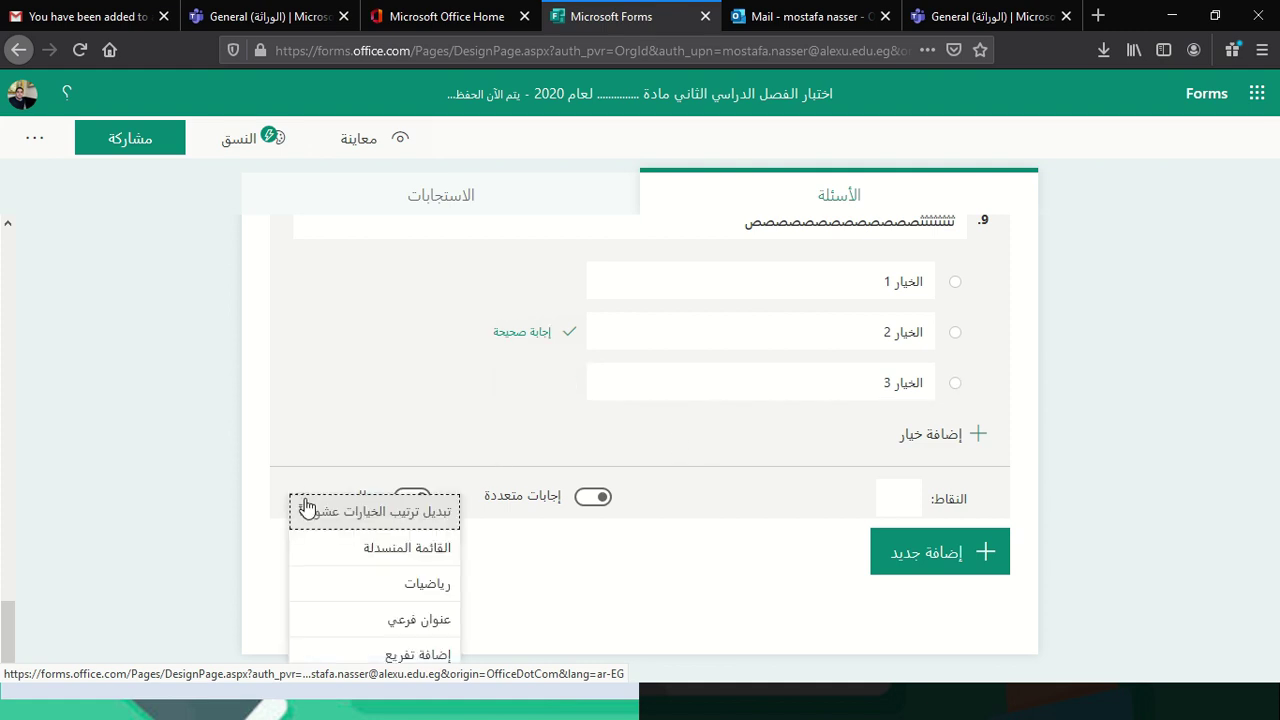
{"action": "left_click", "coordinate": [399, 524]}
{"action": "left_click", "coordinate": [900, 500]}
{"action": "type", "text": "1"}
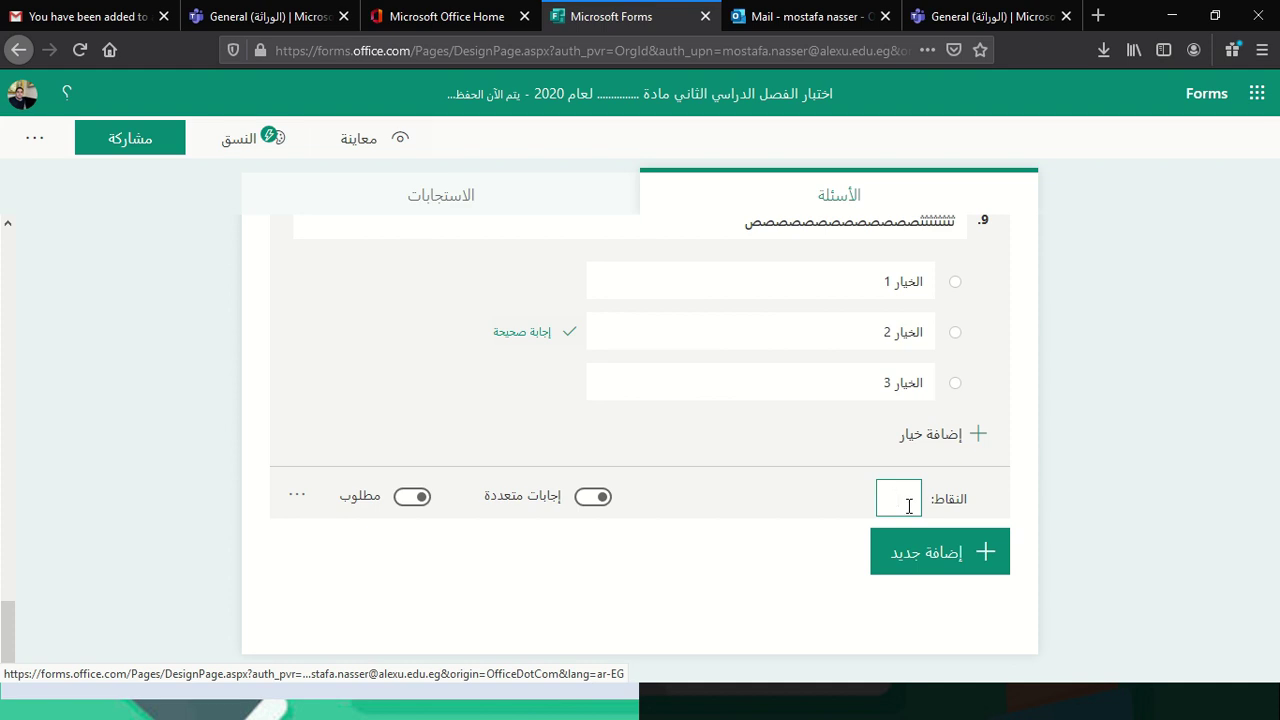
- Add another choice question below question 9
{"action": "left_click", "coordinate": [955, 566]}
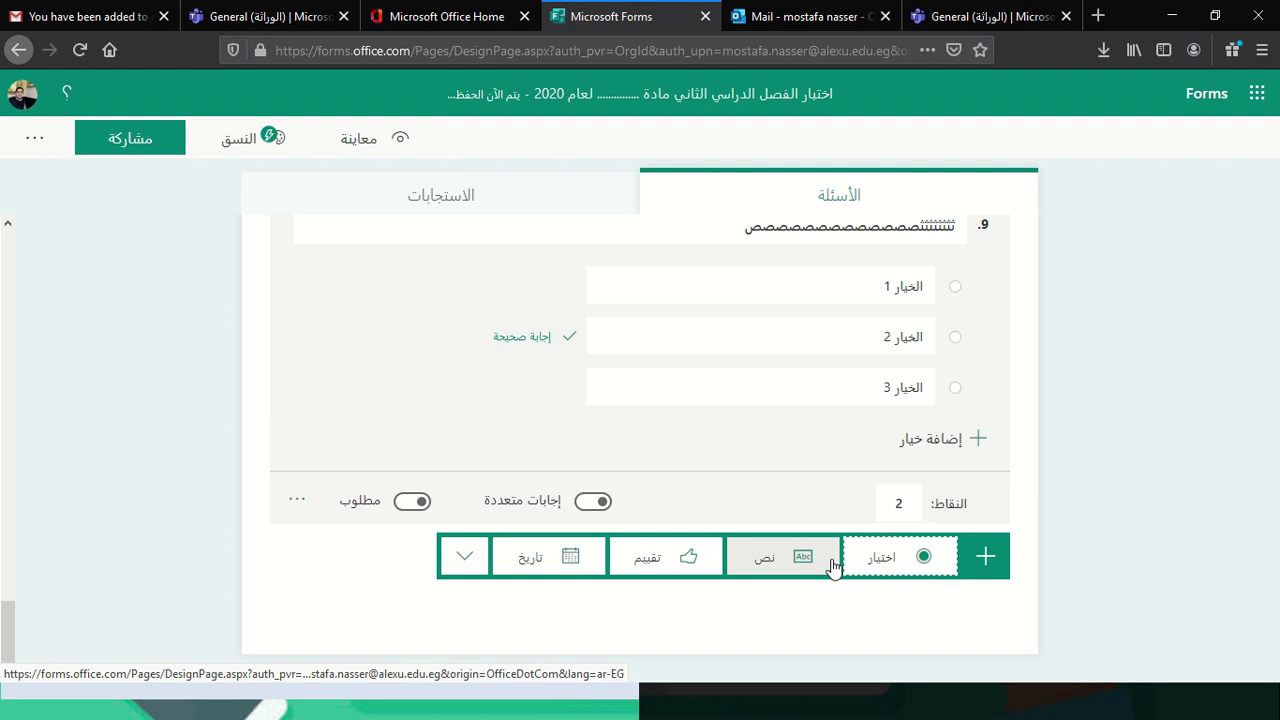
{"action": "left_click", "coordinate": [882, 568]}
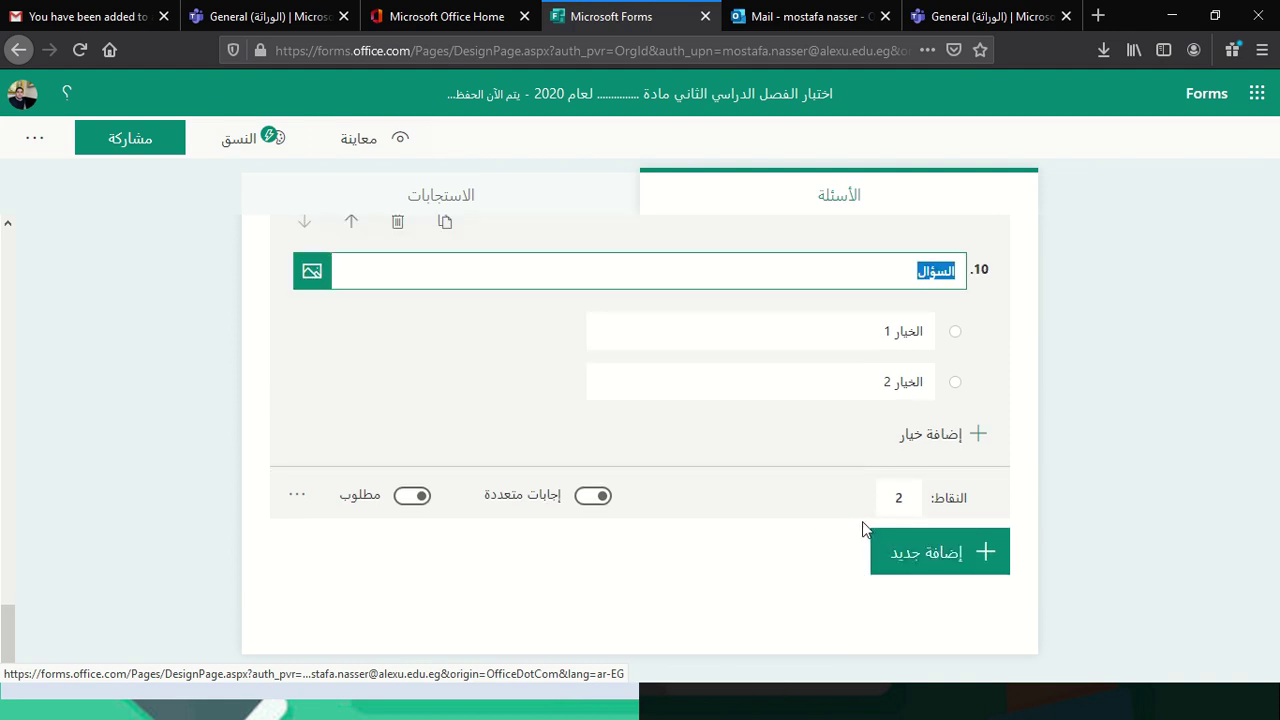
- Duplicate question 9 and replace the copy's text with repeated "ب" letters
{"action": "scroll", "coordinate": [808, 500], "scroll_direction": "up", "scroll_amount": 3}
{"action": "left_click", "coordinate": [803, 432]}
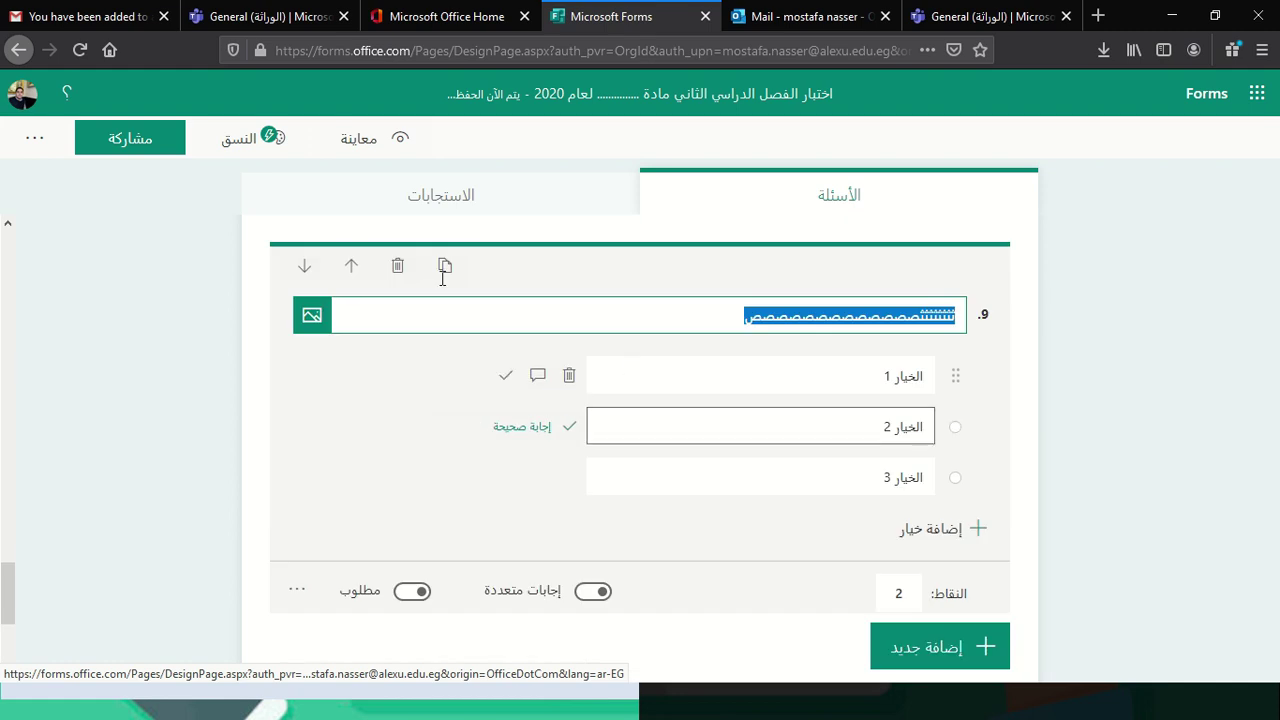
{"action": "left_click", "coordinate": [445, 266]}
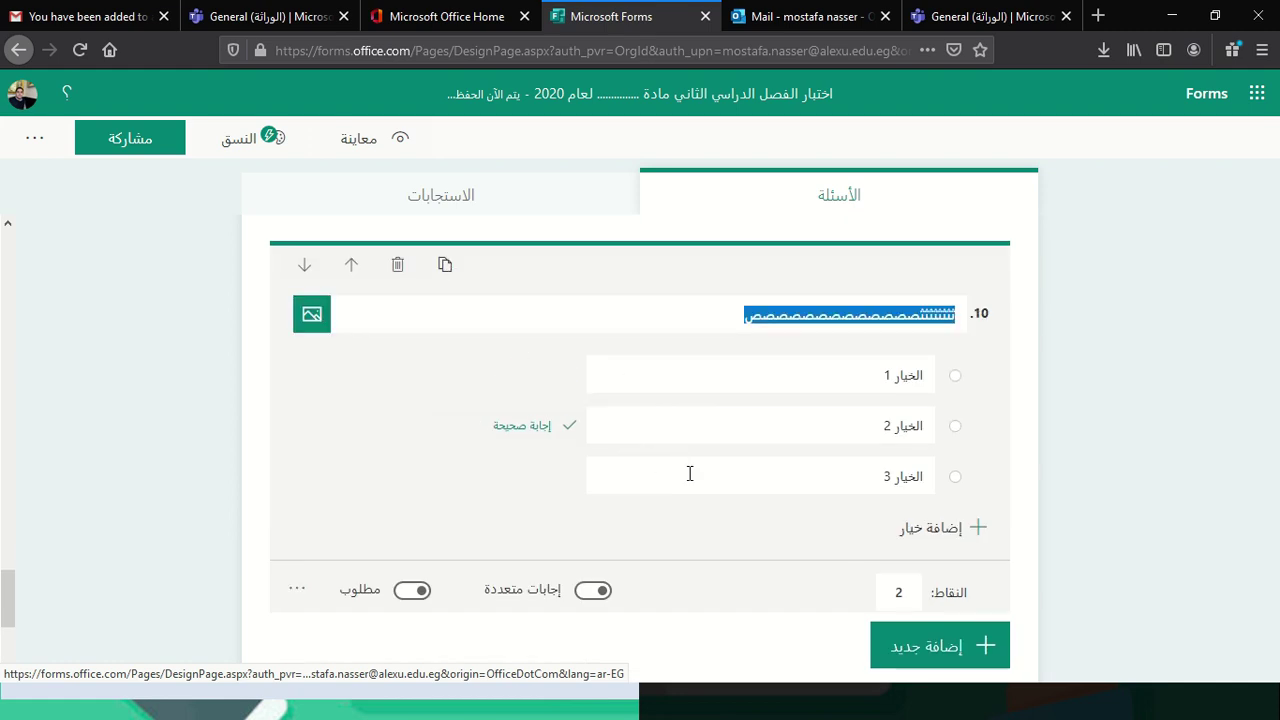
{"action": "scroll", "coordinate": [743, 485], "scroll_direction": "down", "scroll_amount": 2}
{"action": "scroll", "coordinate": [743, 490], "scroll_direction": "up", "scroll_amount": 4}
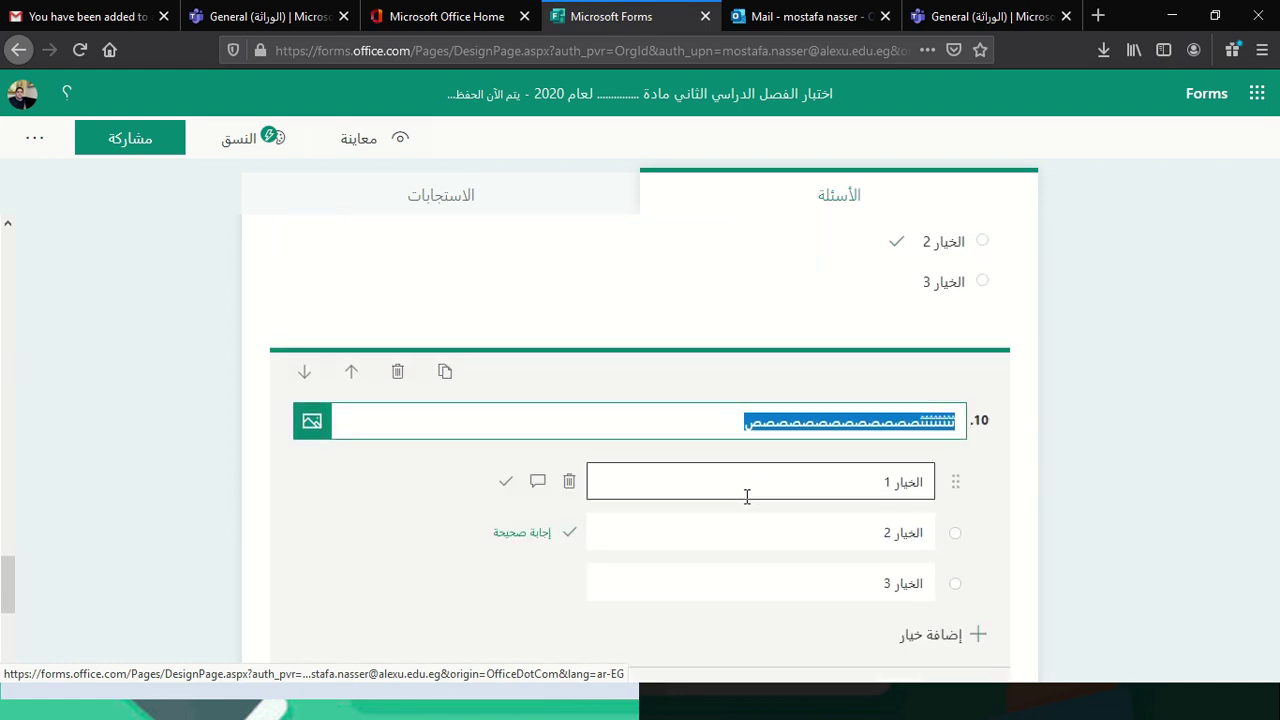
{"action": "key", "text": "BackSpace"}
{"action": "type", "text": "بببببببببببببب"}
- Add a fourth option to question 10, allow multiple answers, and mark option 4 as an additional correct answer
{"action": "scroll", "coordinate": [650, 560], "scroll_direction": "down", "scroll_amount": 1}
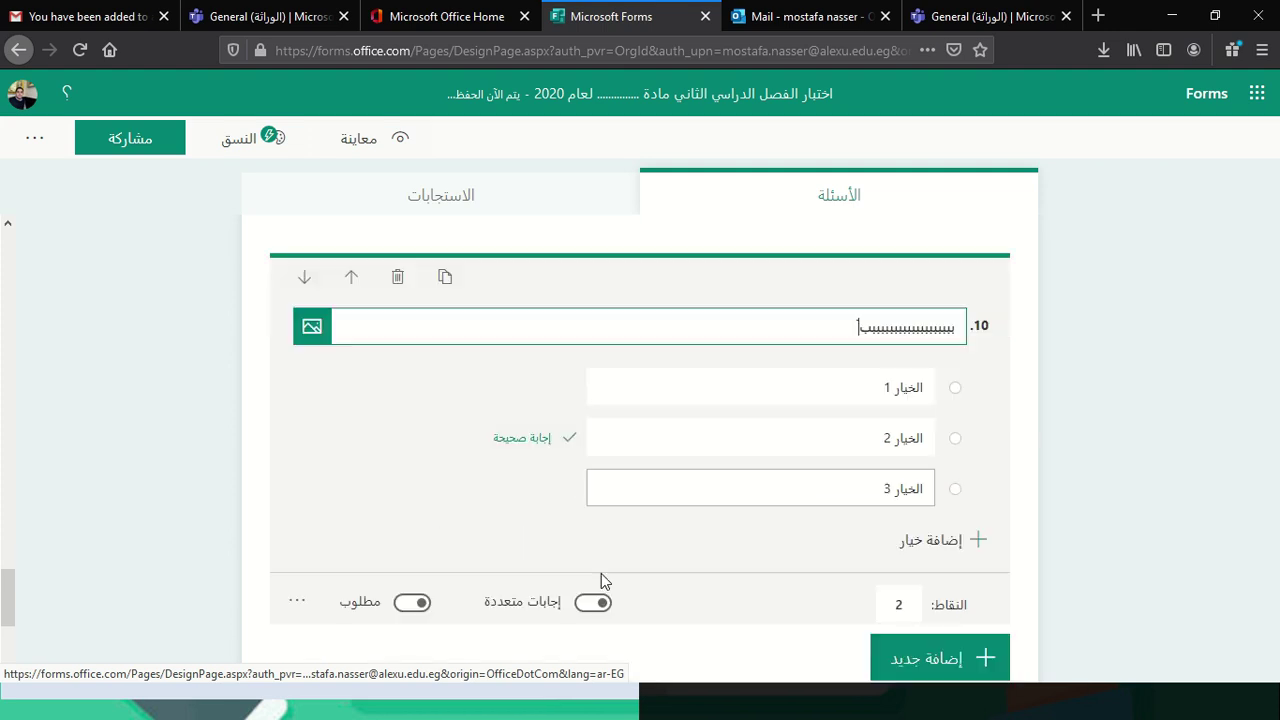
{"action": "scroll", "coordinate": [601, 573], "scroll_direction": "down", "scroll_amount": 1}
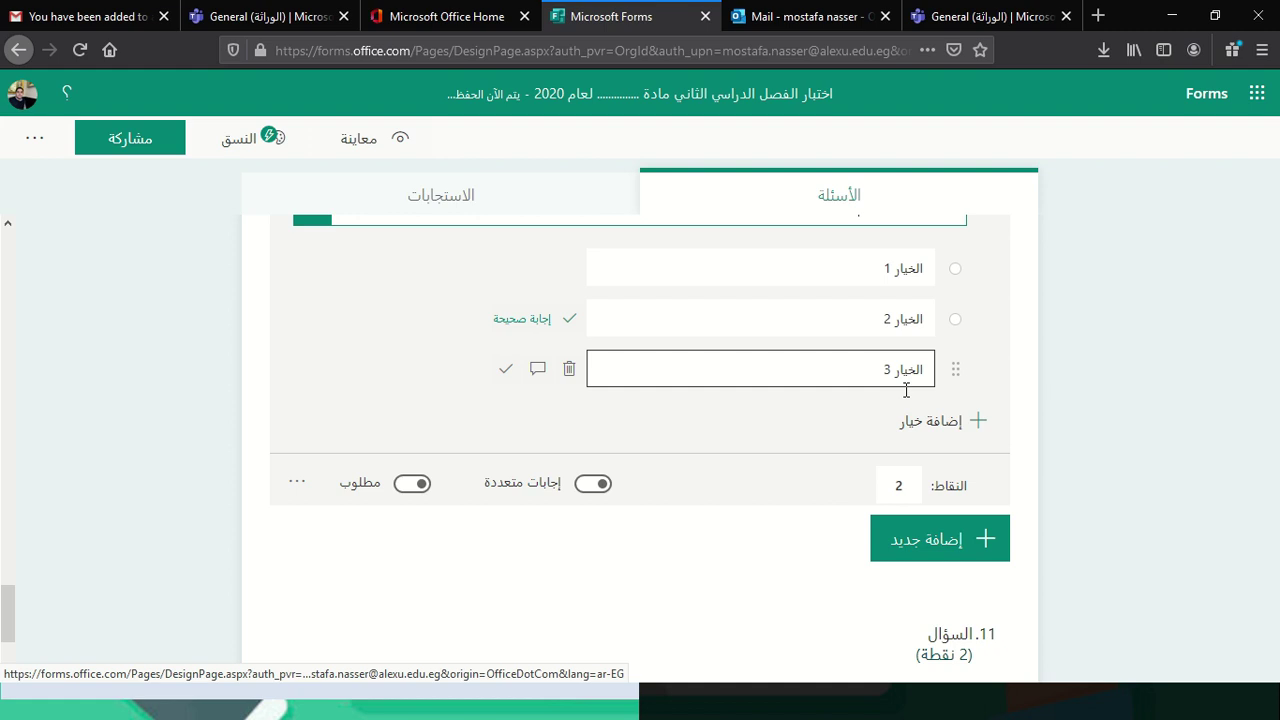
{"action": "left_click", "coordinate": [928, 445]}
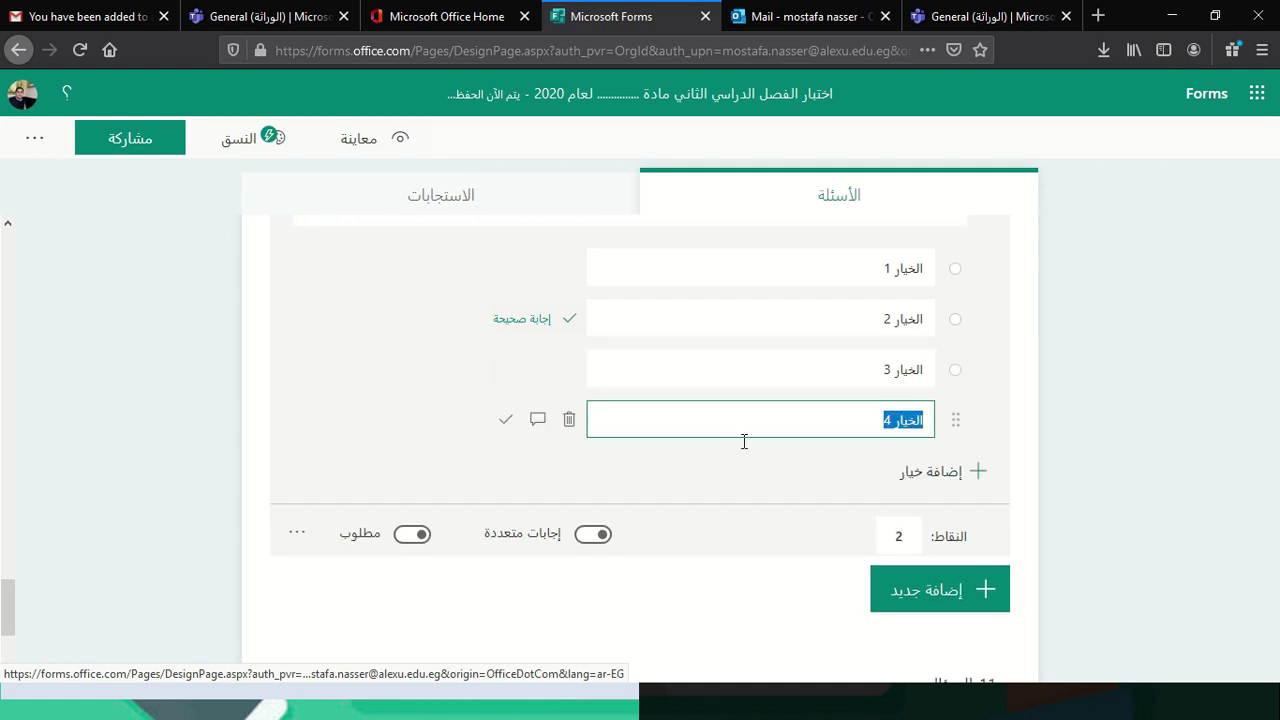
{"action": "left_click", "coordinate": [590, 536]}
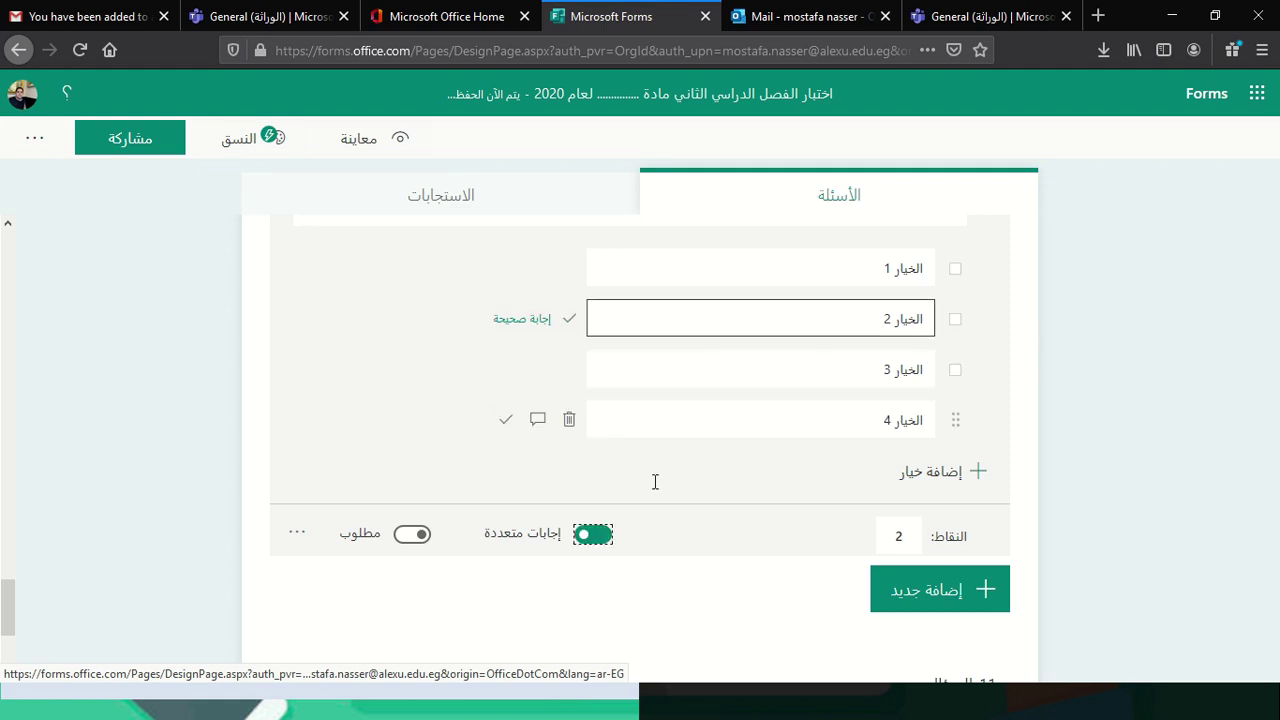
{"action": "left_click", "coordinate": [508, 421]}
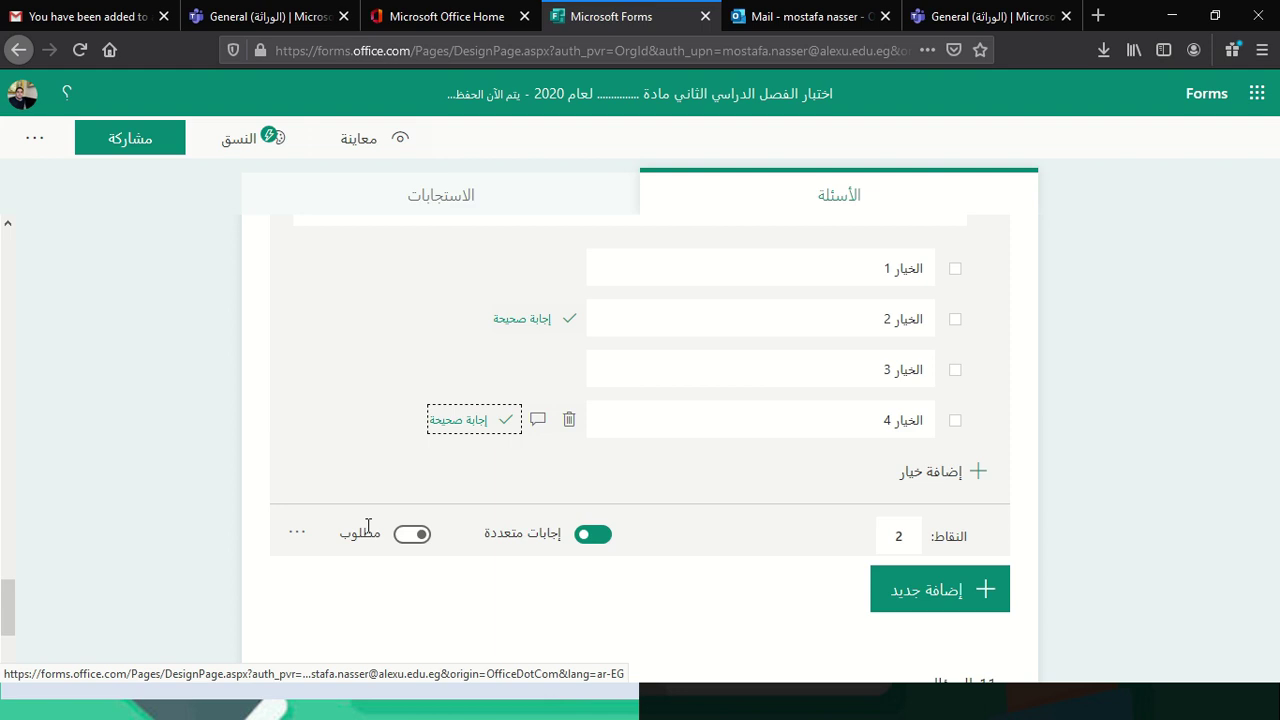
{"action": "left_click", "coordinate": [297, 532]}
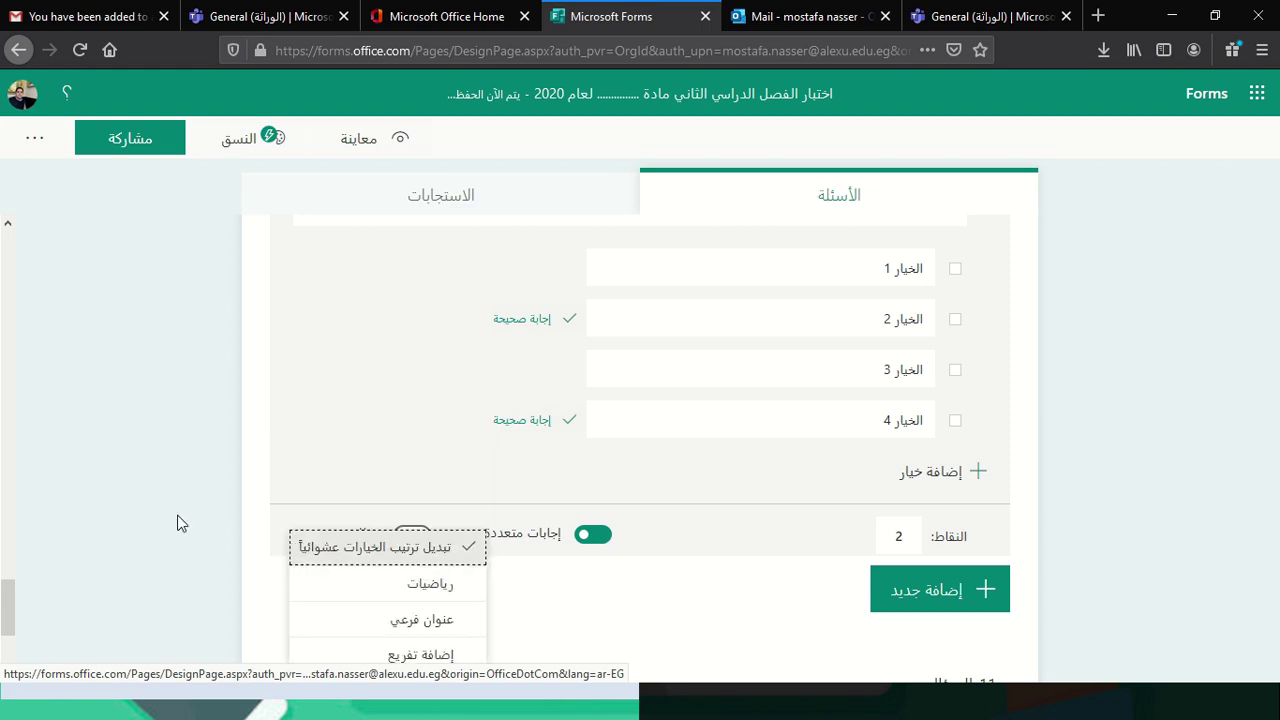
{"action": "scroll", "coordinate": [1231, 520], "scroll_direction": "down", "scroll_amount": 2}
{"action": "left_click", "coordinate": [1178, 490]}
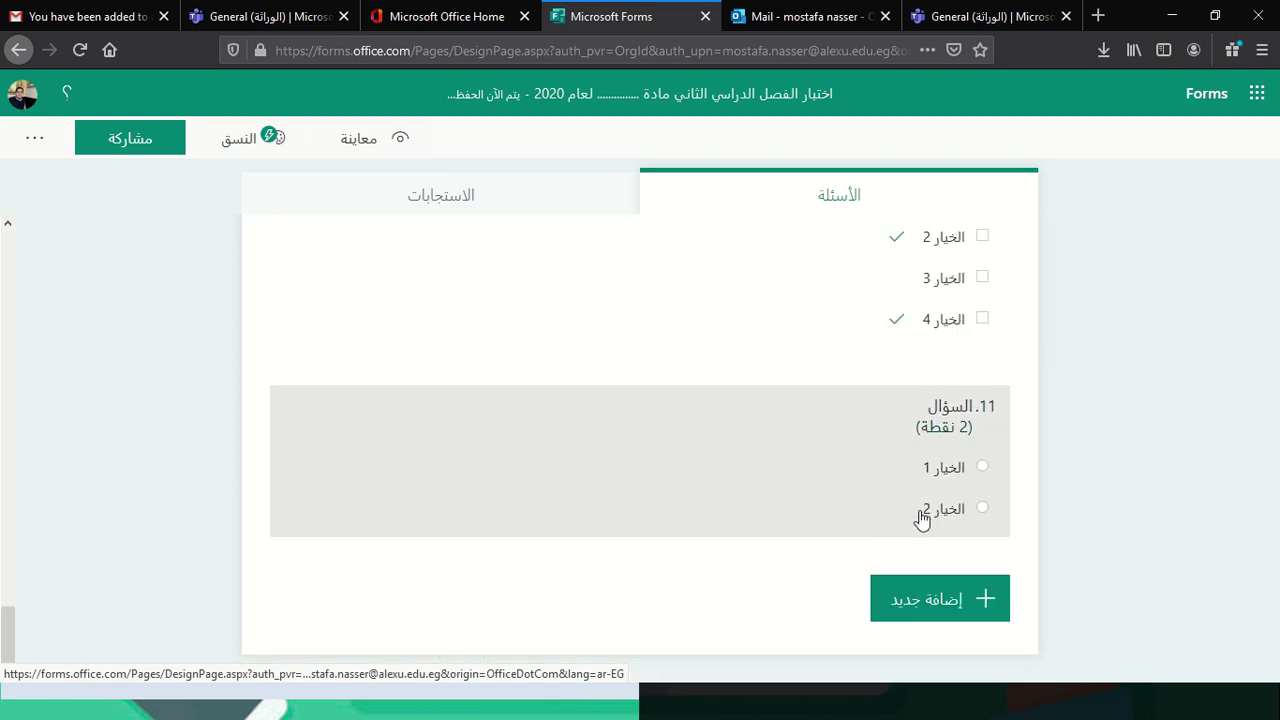
- Delete the unfilled choice question 11 below question 10
{"action": "left_click", "coordinate": [925, 432]}
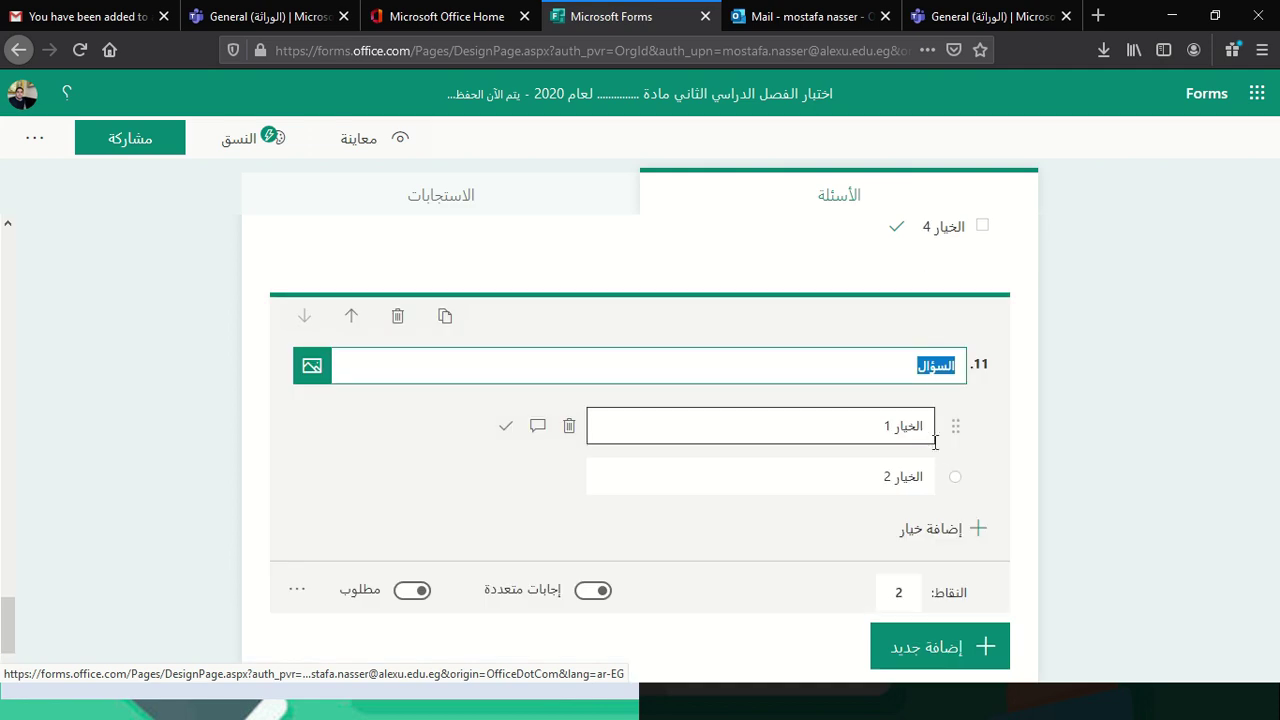
{"action": "left_click", "coordinate": [1131, 421]}
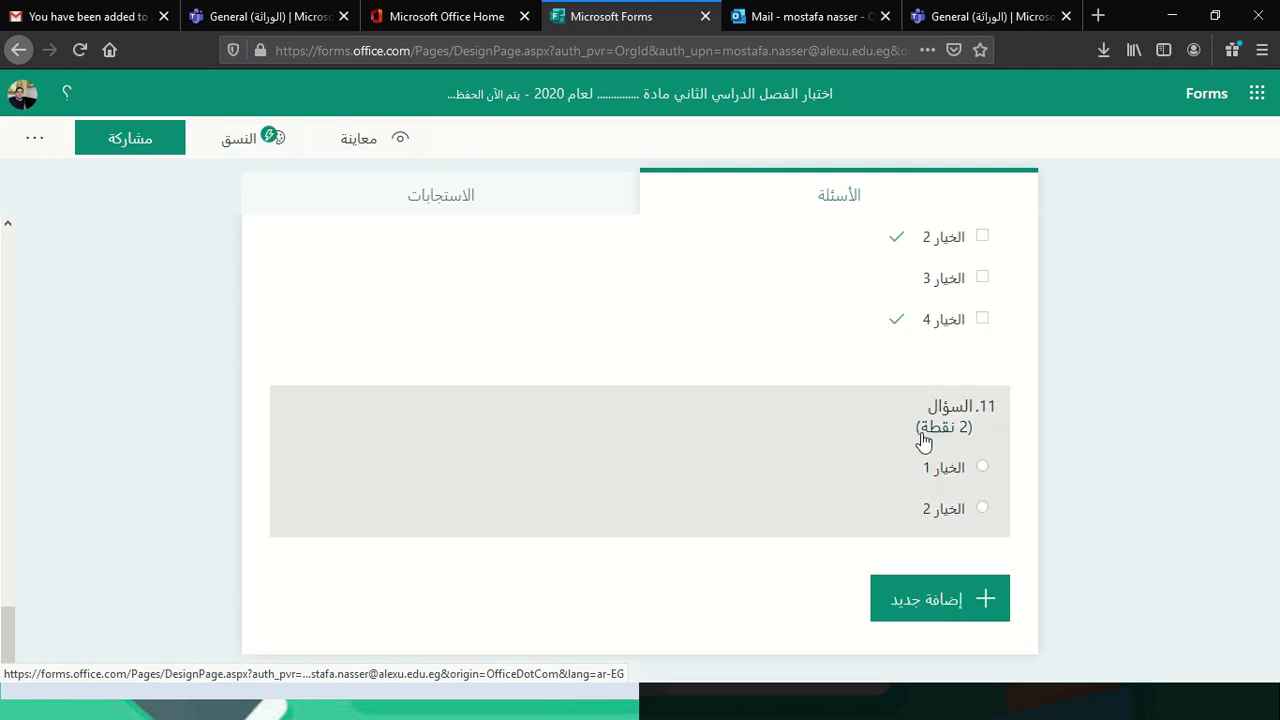
{"action": "left_click", "coordinate": [894, 420]}
{"action": "left_click", "coordinate": [397, 316]}
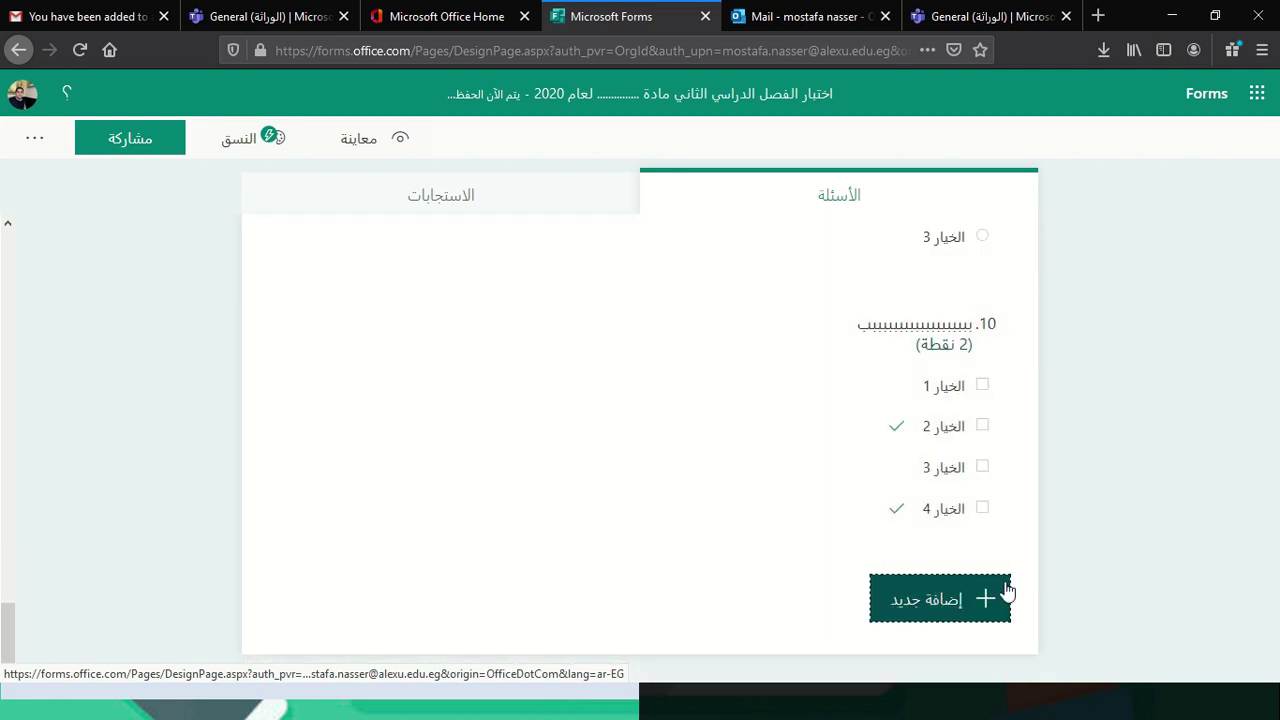
- Add a rating question below question 10 with the text "رأيك في الامتحان"
{"action": "left_click", "coordinate": [1007, 592]}
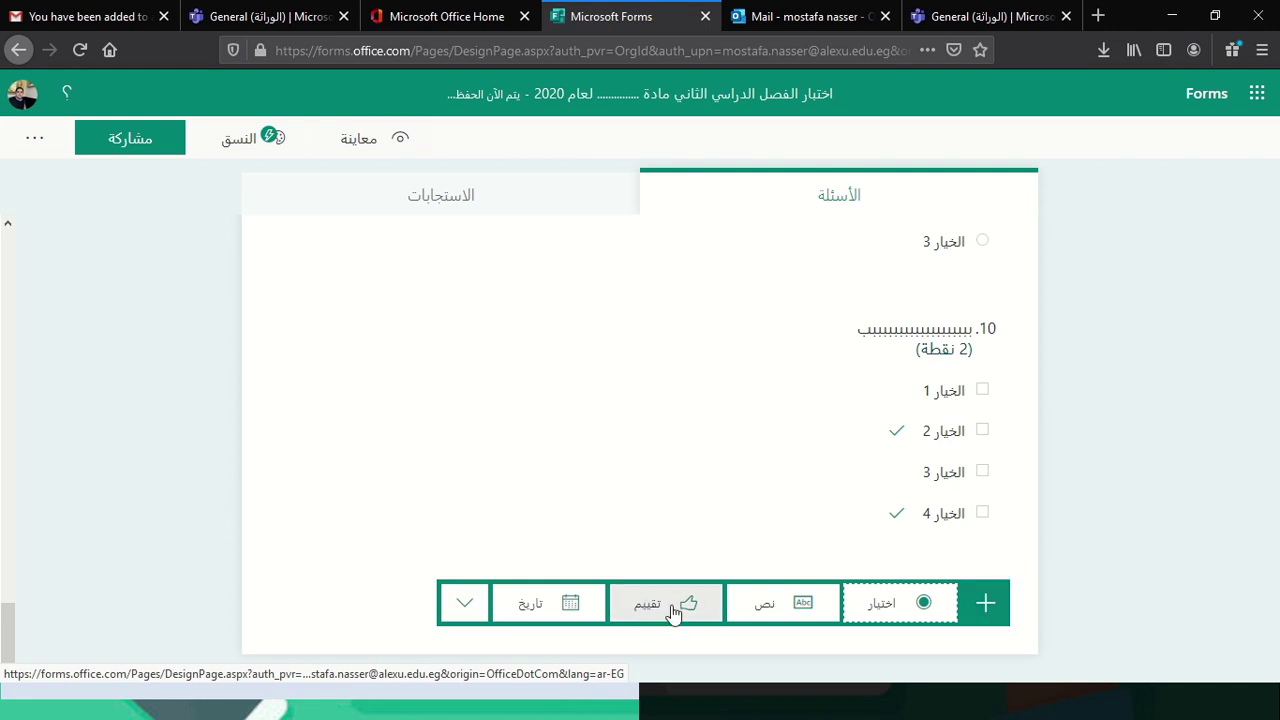
{"action": "left_click", "coordinate": [716, 621]}
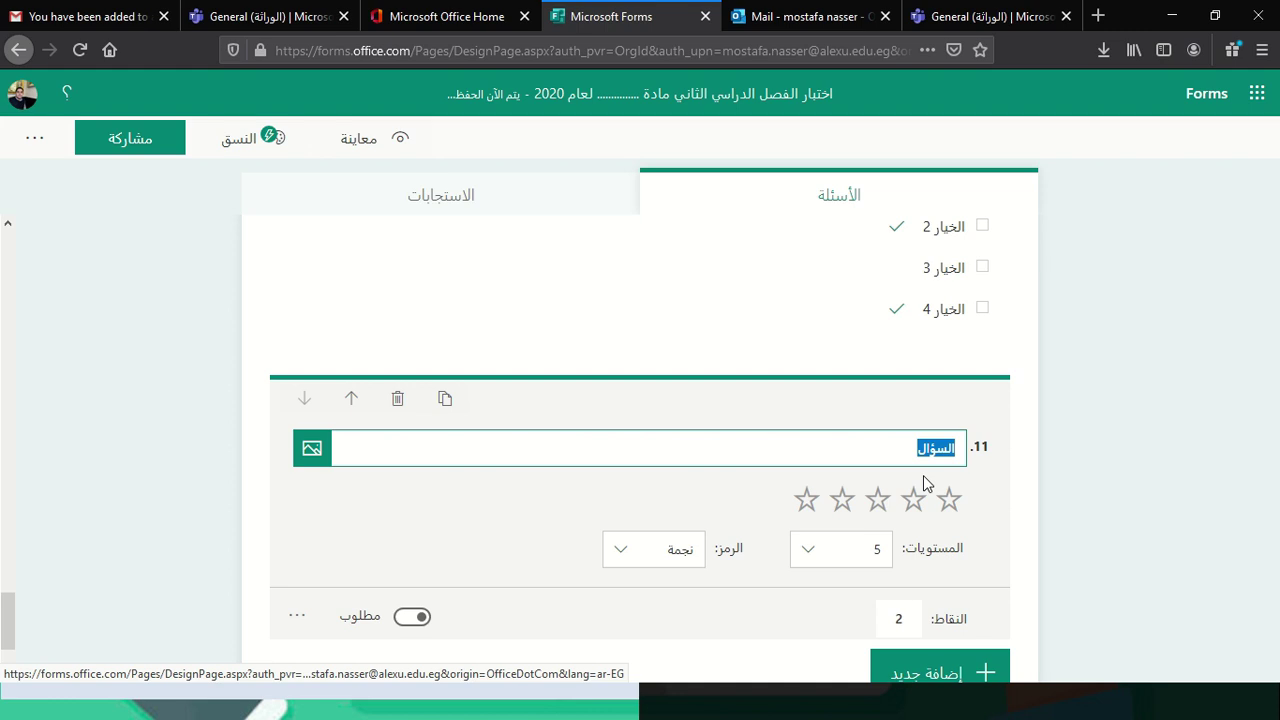
{"action": "type", "text": "أيك في"}
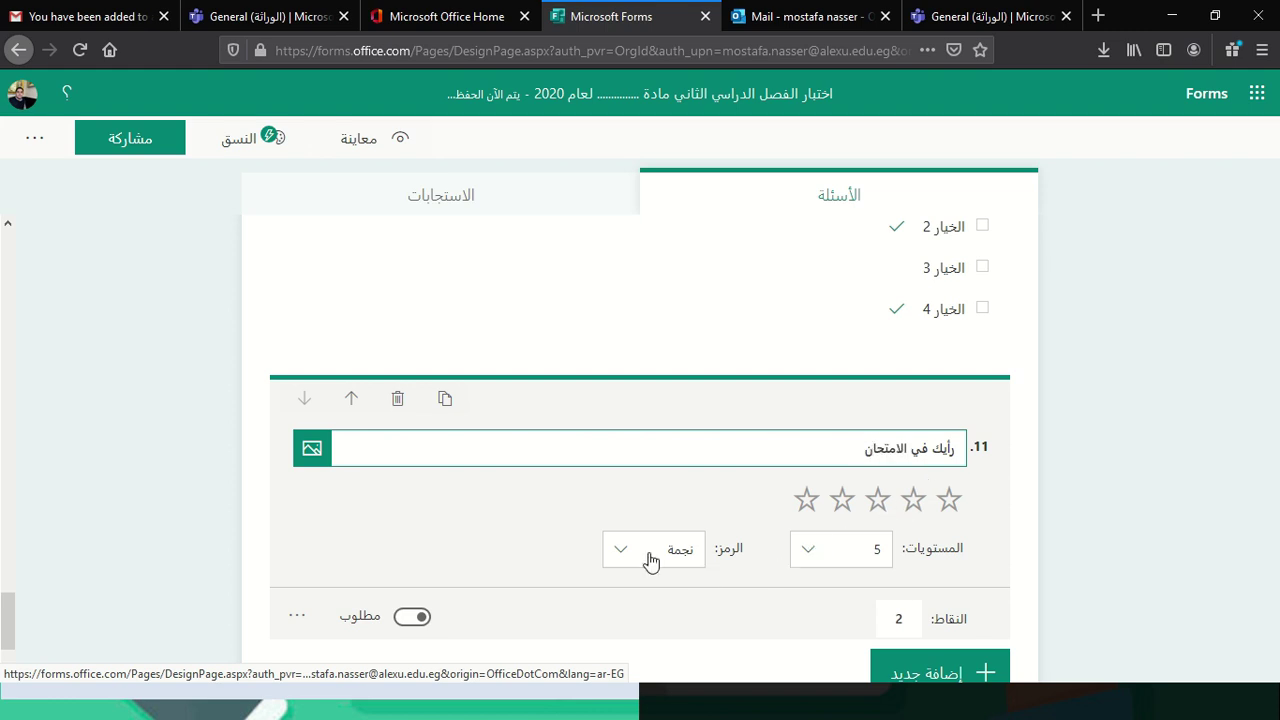
- Set the number of levels of the rating question to 6
{"action": "left_click", "coordinate": [812, 552]}
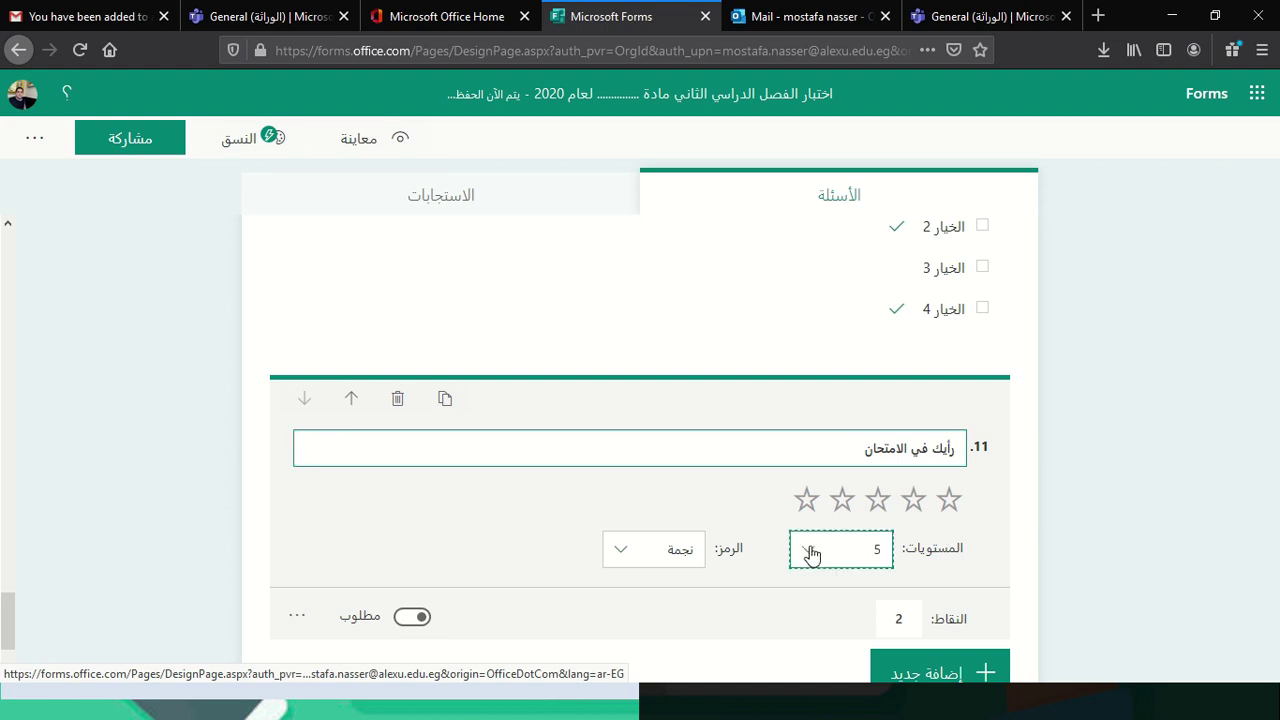
{"action": "scroll", "coordinate": [837, 603], "scroll_direction": "down", "scroll_amount": 2}
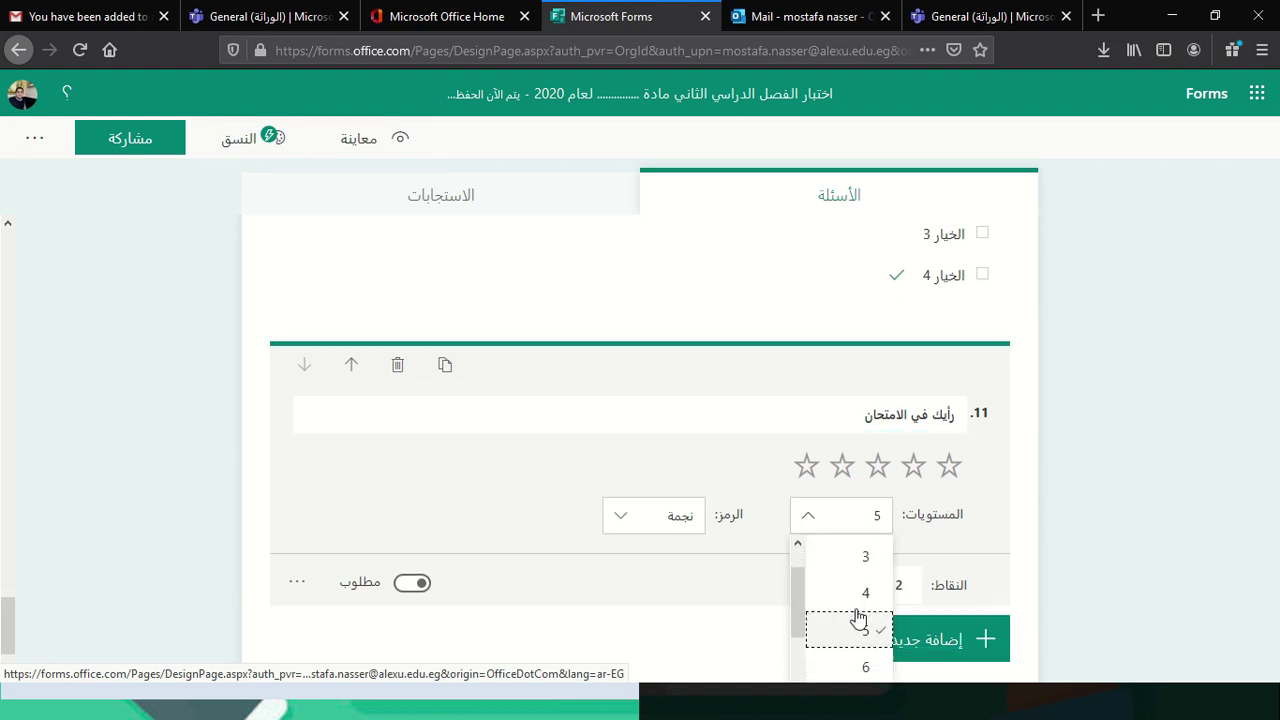
{"action": "scroll", "coordinate": [840, 640], "scroll_direction": "down", "scroll_amount": 2}
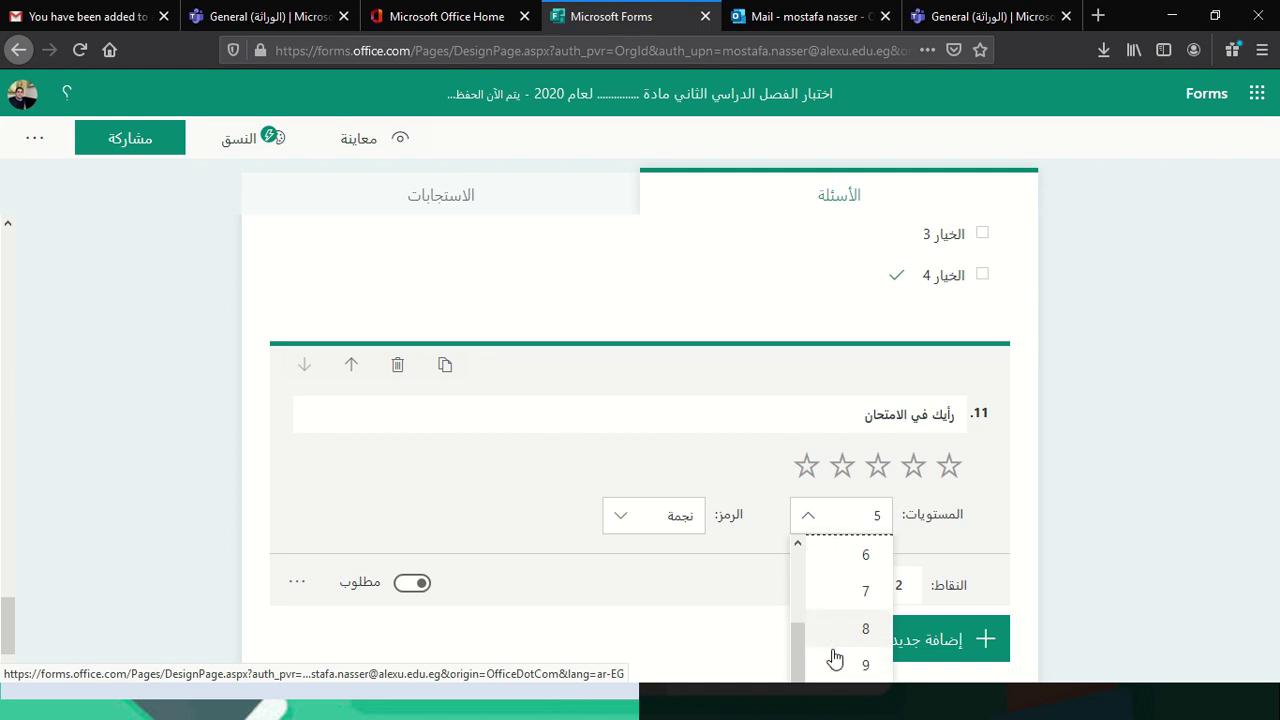
{"action": "left_click", "coordinate": [803, 654]}
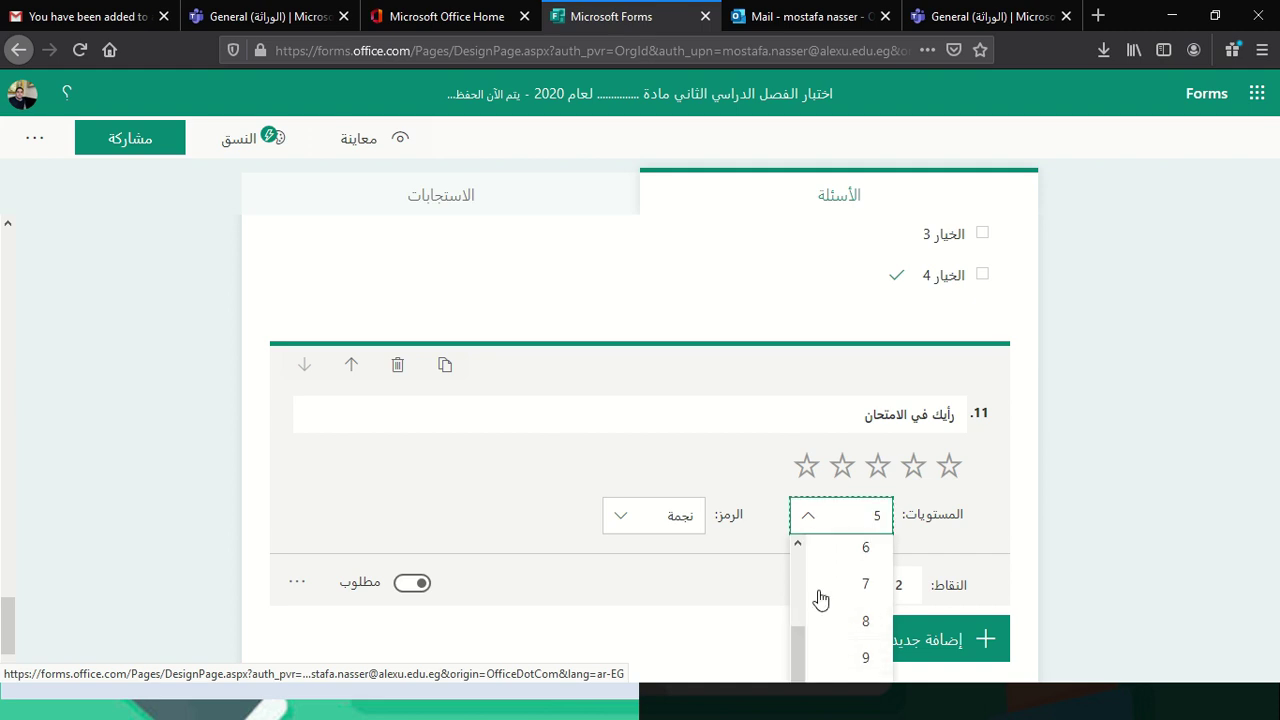
{"action": "scroll", "coordinate": [837, 620], "scroll_direction": "up", "scroll_amount": 1}
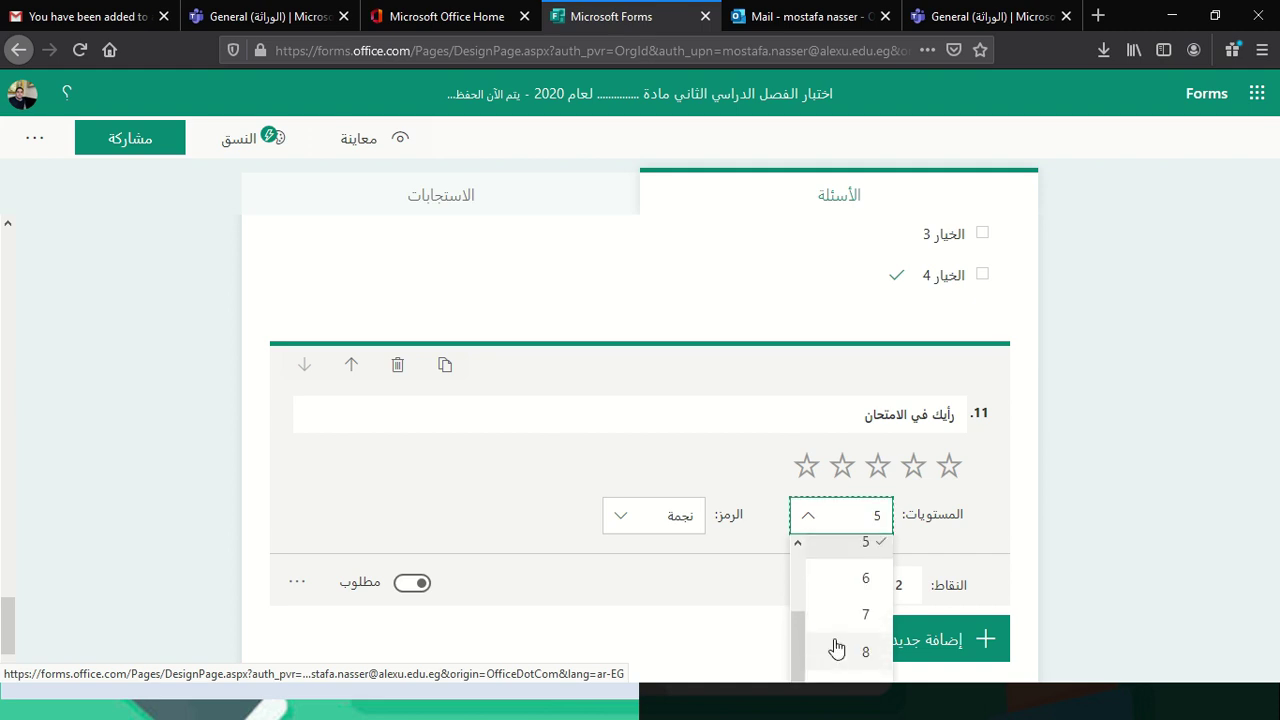
{"action": "left_click", "coordinate": [833, 577]}
{"action": "left_click", "coordinate": [1037, 497]}
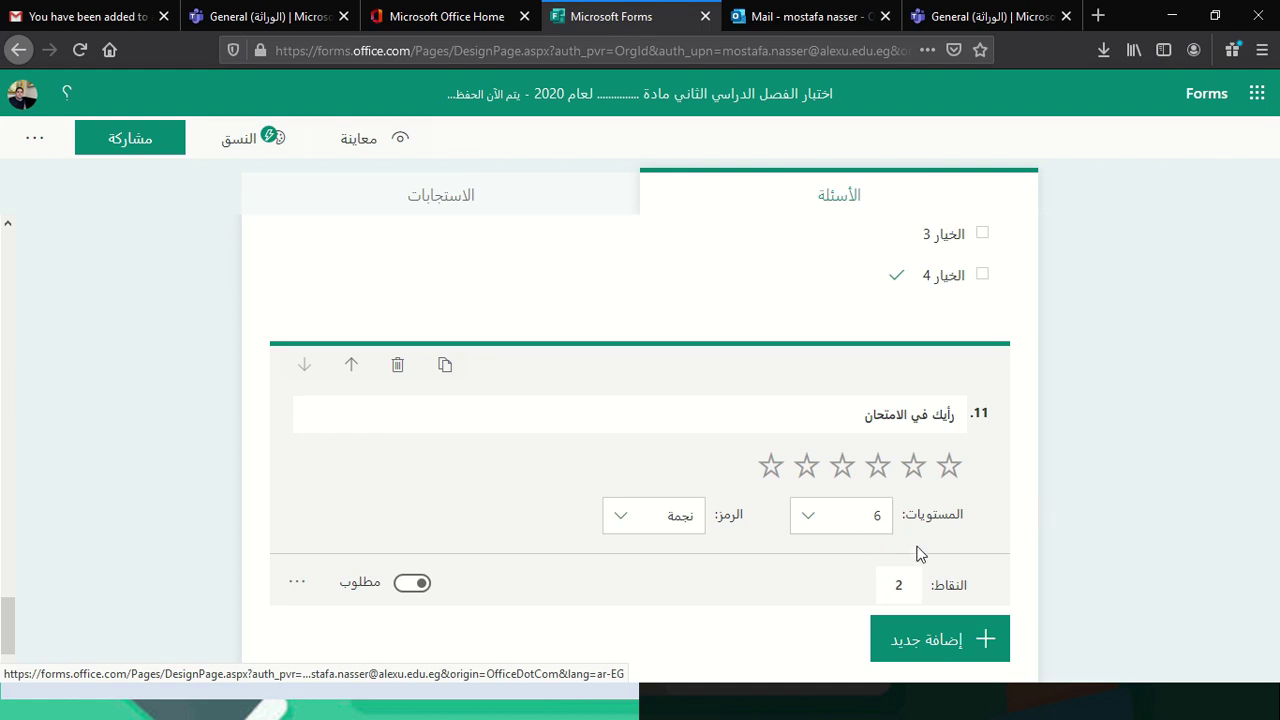
- Make rating question 11 required and clear its points value
{"action": "scroll", "coordinate": [466, 589], "scroll_direction": "down", "scroll_amount": 2}
{"action": "left_click", "coordinate": [425, 496]}
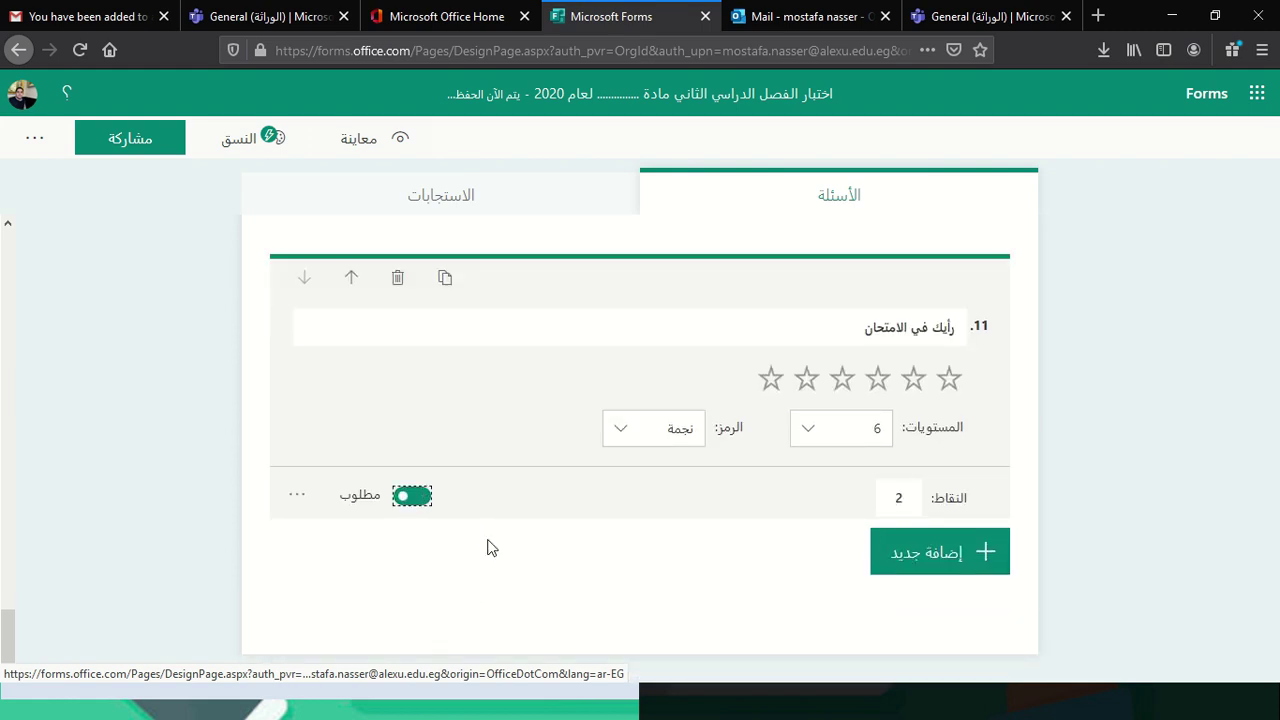
{"action": "double_click", "coordinate": [898, 498]}
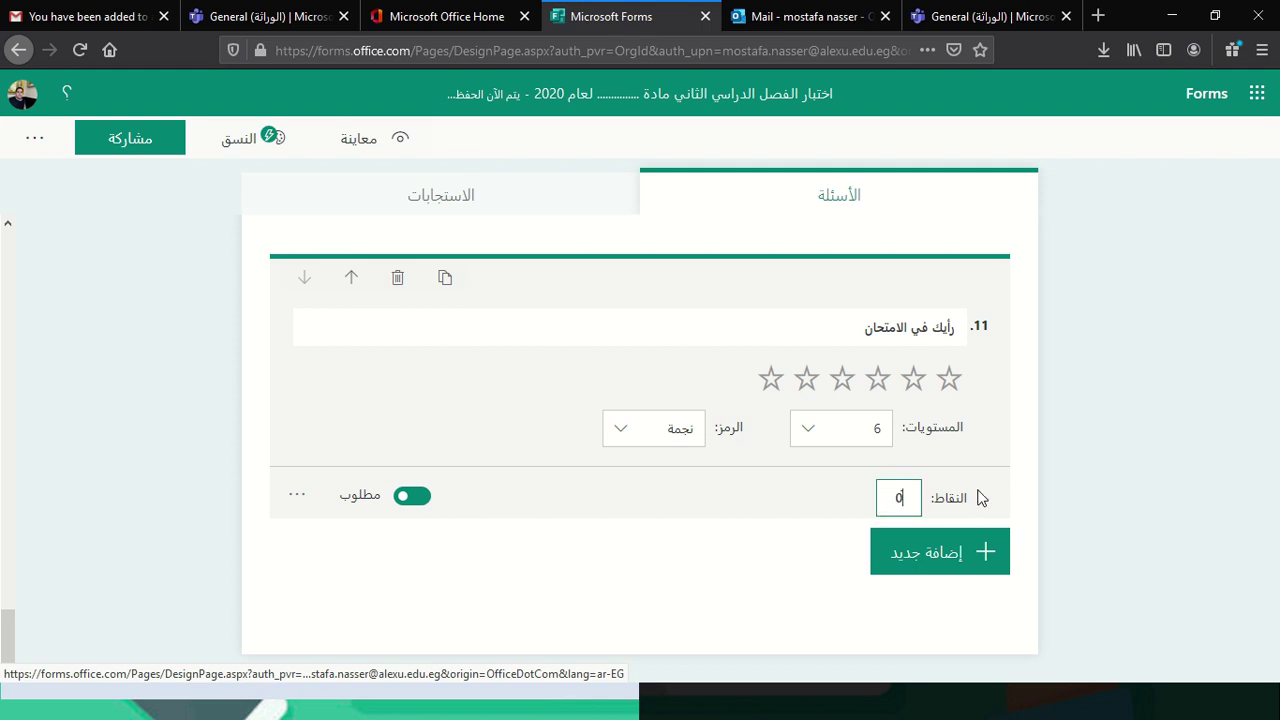
{"action": "key", "text": "BackSpace"}
{"action": "left_click", "coordinate": [448, 497]}
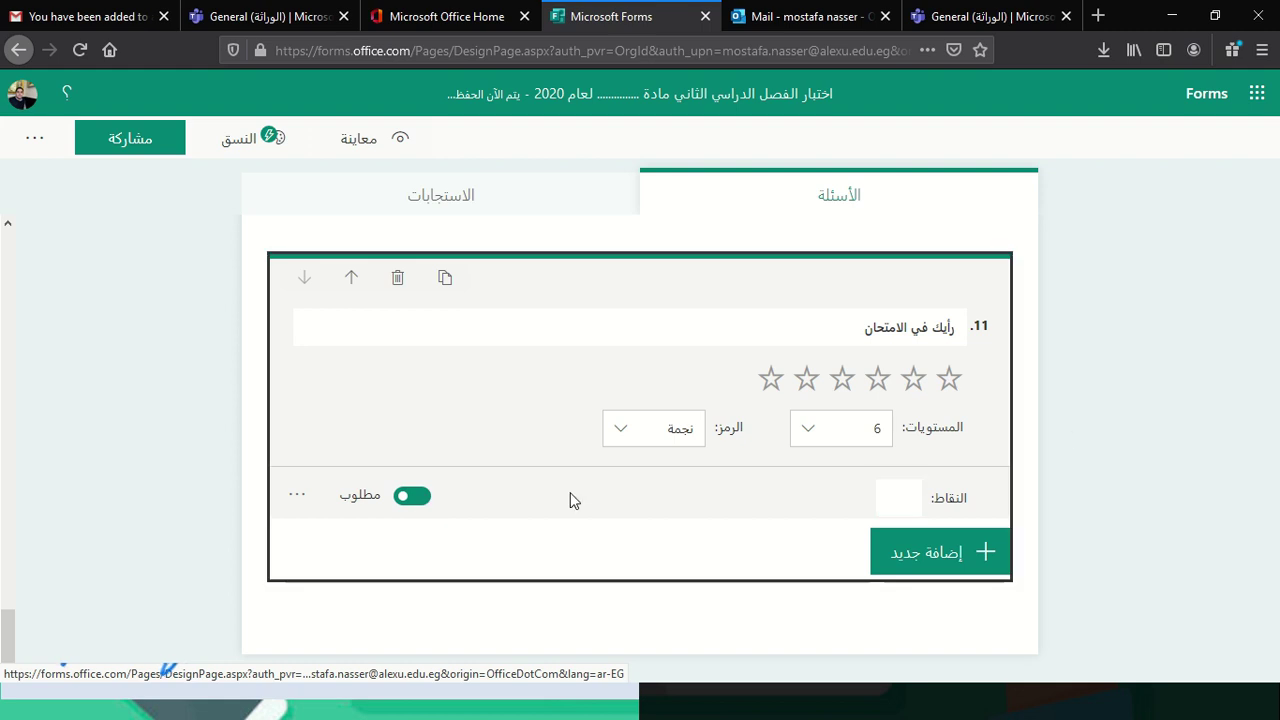
- Delete the text question 4 "الفرقة" from section 1
{"action": "scroll", "coordinate": [772, 507], "scroll_direction": "up", "scroll_amount": 10}
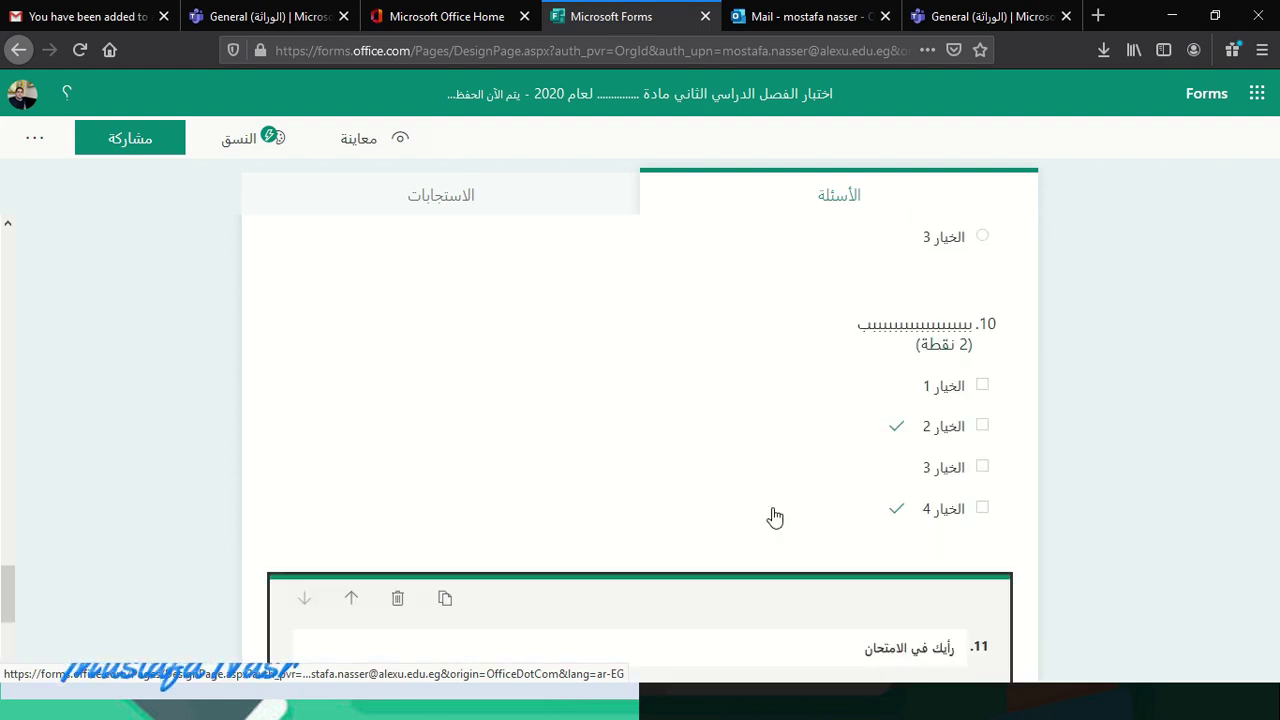
{"action": "scroll", "coordinate": [775, 512], "scroll_direction": "up", "scroll_amount": 12}
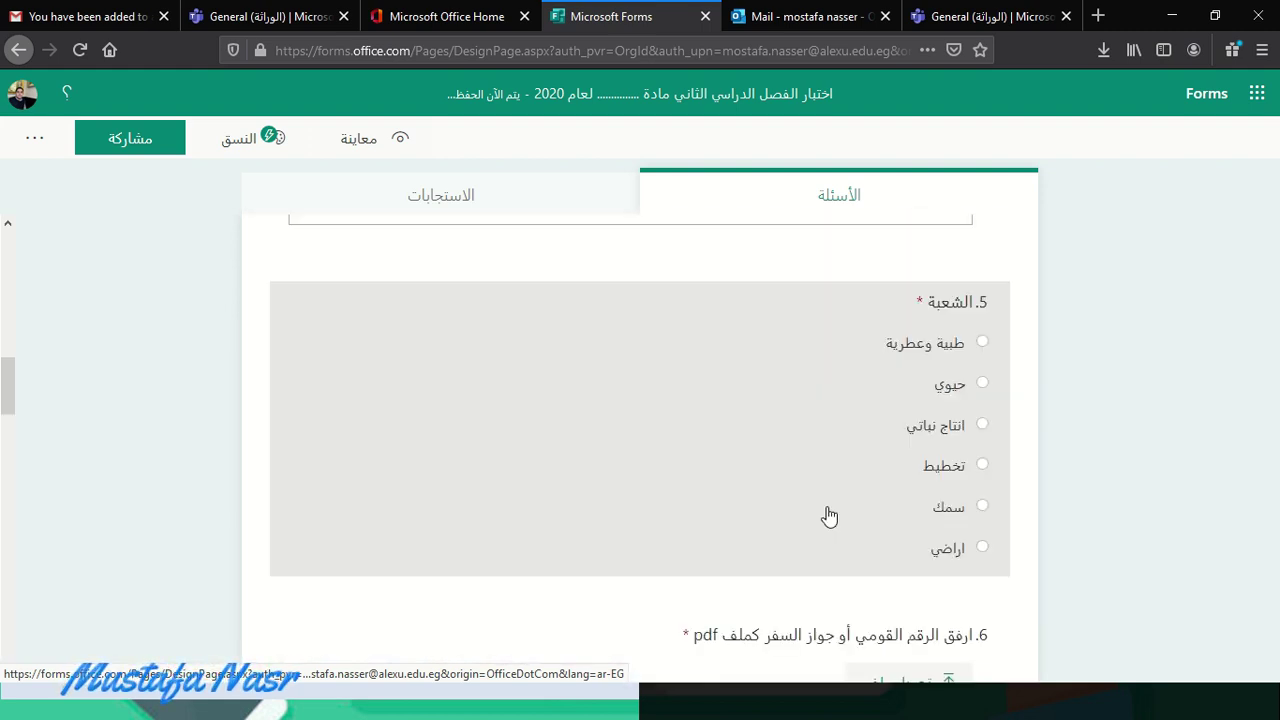
{"action": "scroll", "coordinate": [828, 513], "scroll_direction": "up", "scroll_amount": 3}
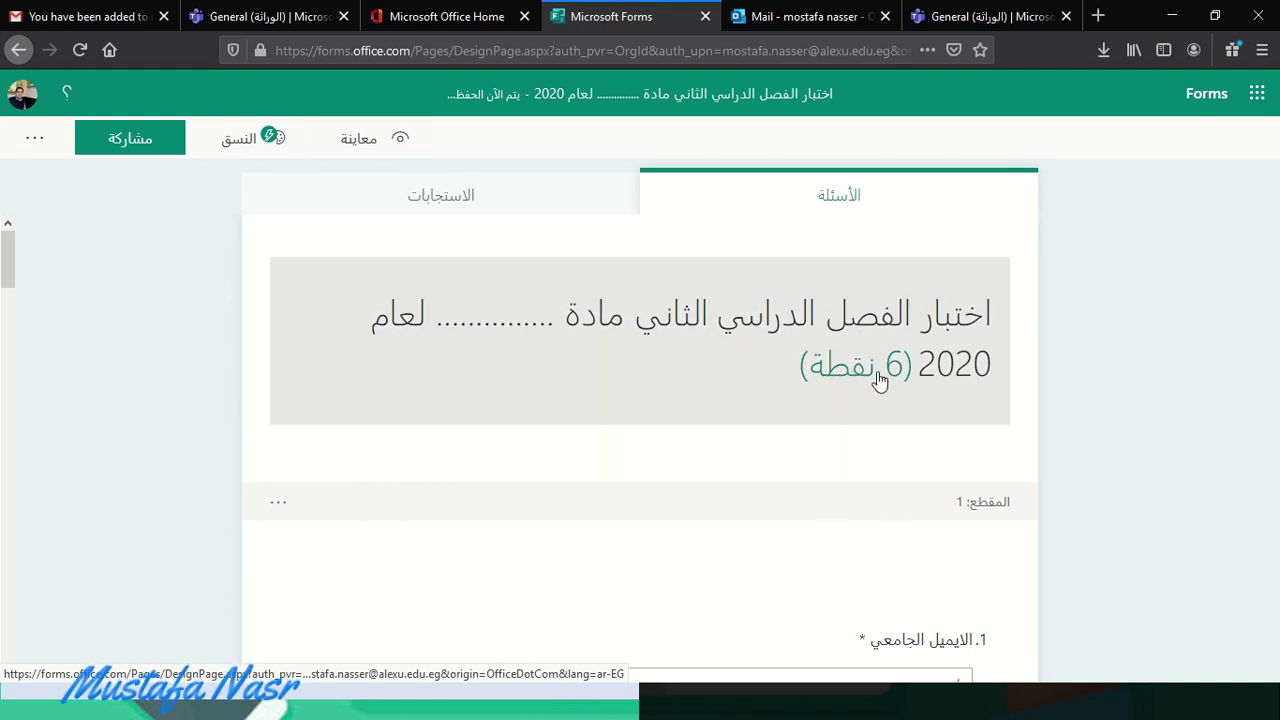
{"action": "scroll", "coordinate": [814, 466], "scroll_direction": "down", "scroll_amount": 8}
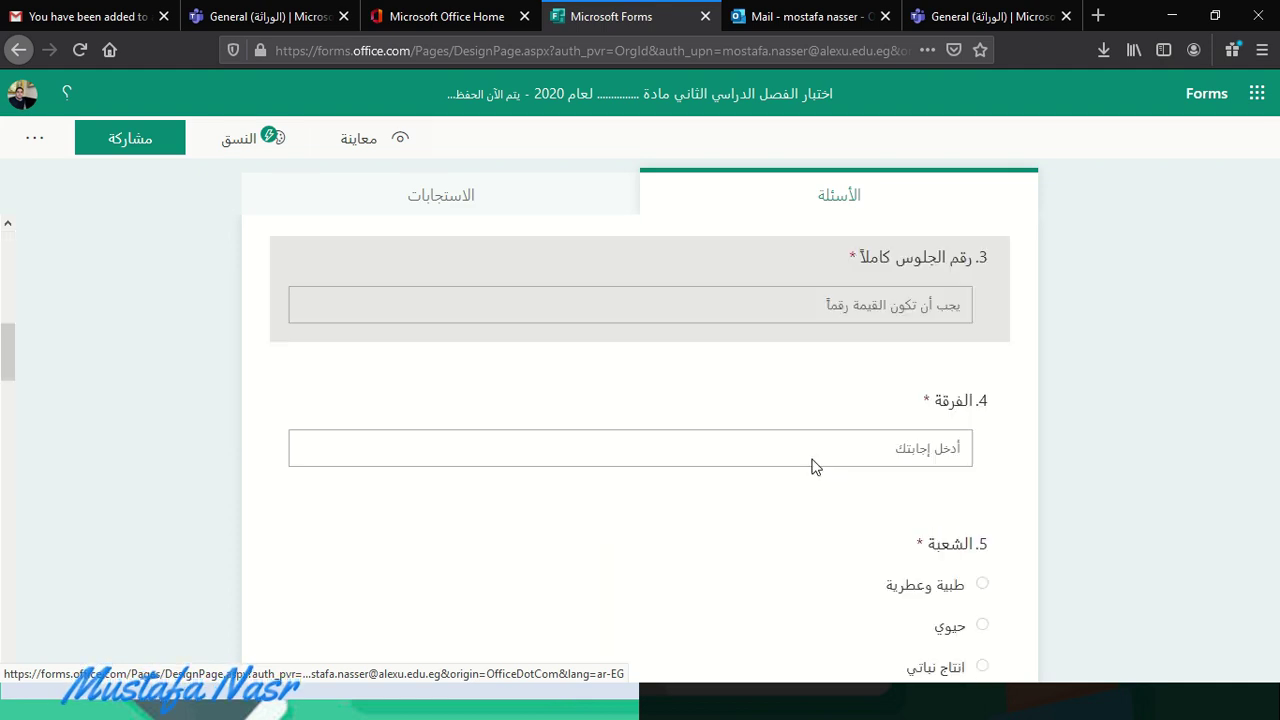
{"action": "scroll", "coordinate": [822, 460], "scroll_direction": "up", "scroll_amount": 4}
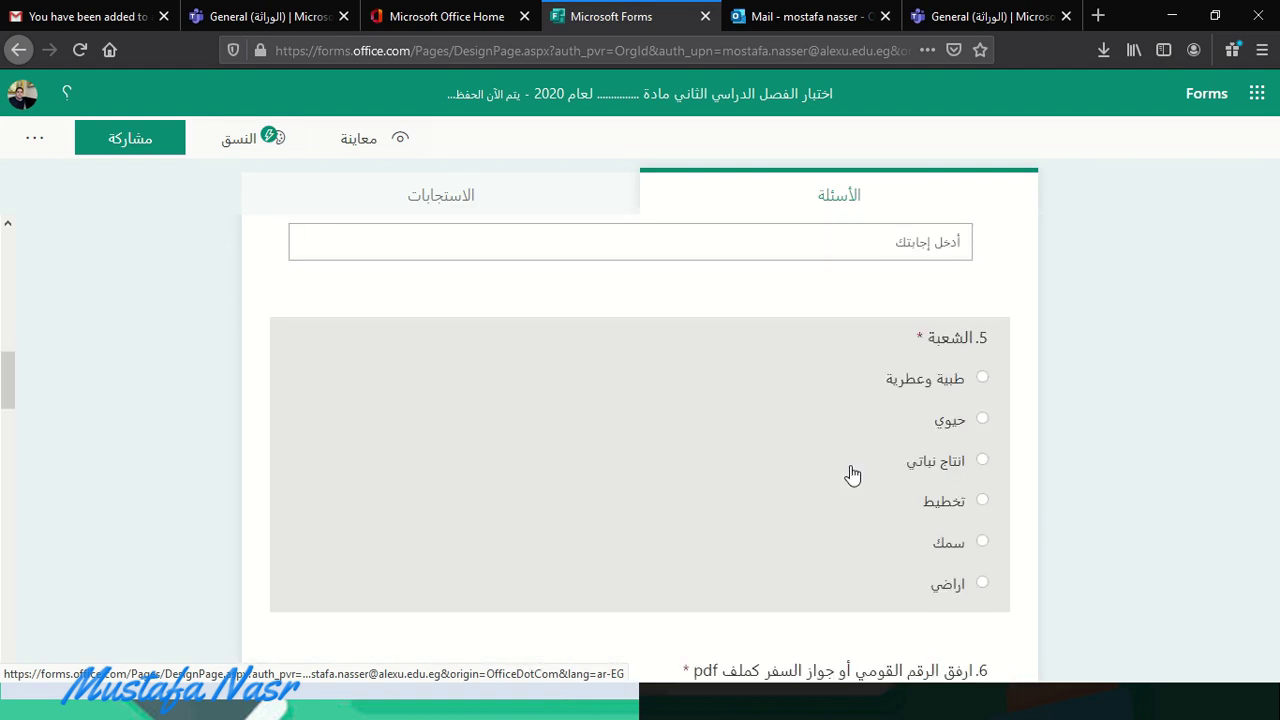
{"action": "scroll", "coordinate": [852, 475], "scroll_direction": "up", "scroll_amount": 1}
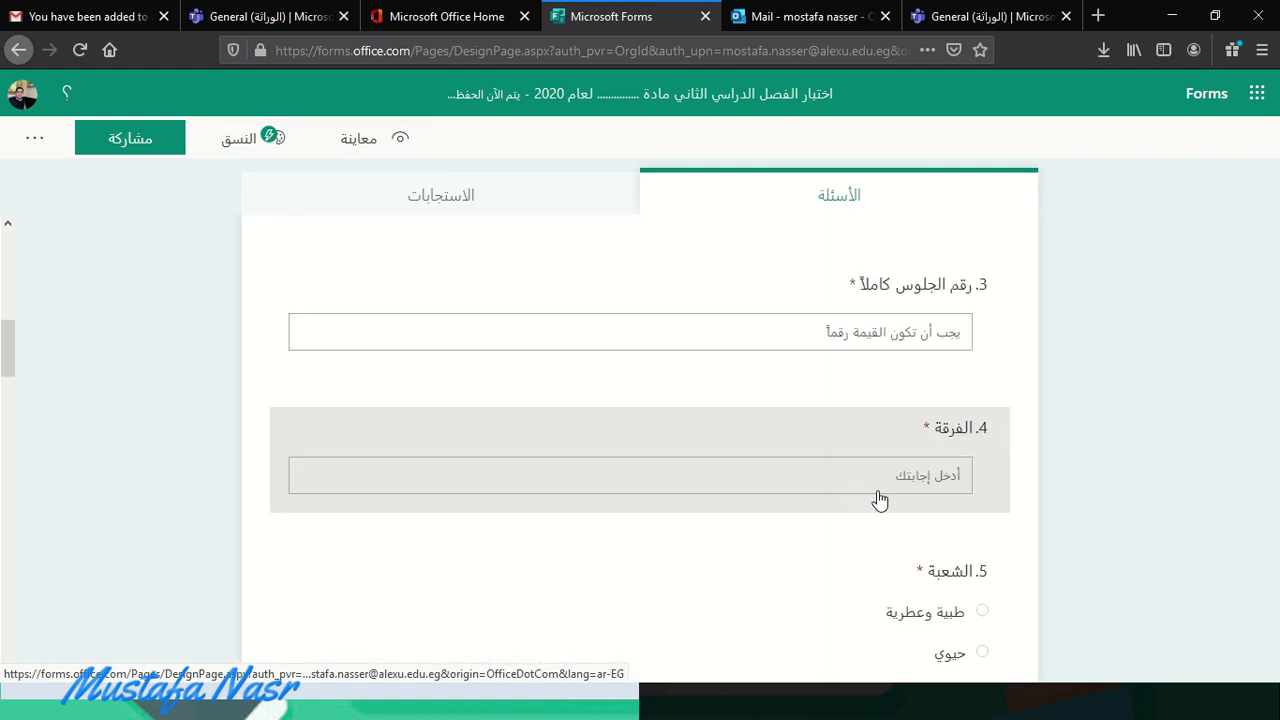
{"action": "left_click", "coordinate": [922, 456]}
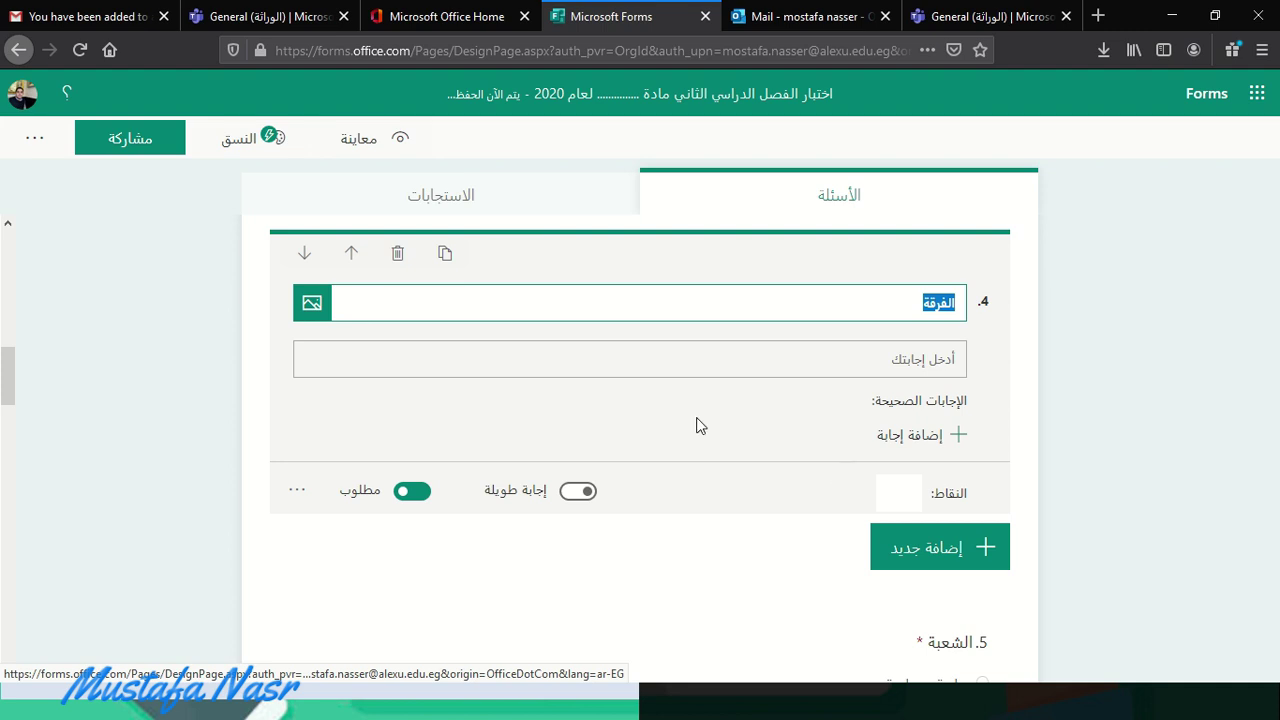
{"action": "scroll", "coordinate": [700, 425], "scroll_direction": "up", "scroll_amount": 2}
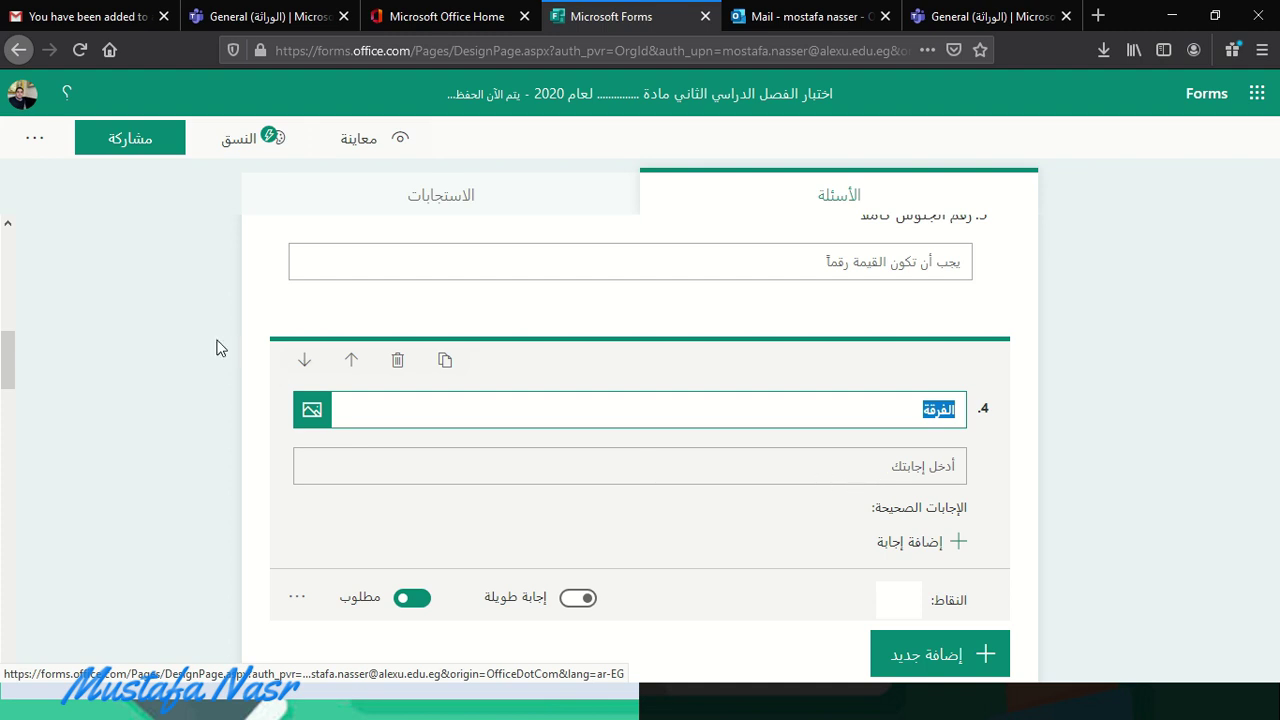
{"action": "left_click", "coordinate": [396, 362]}
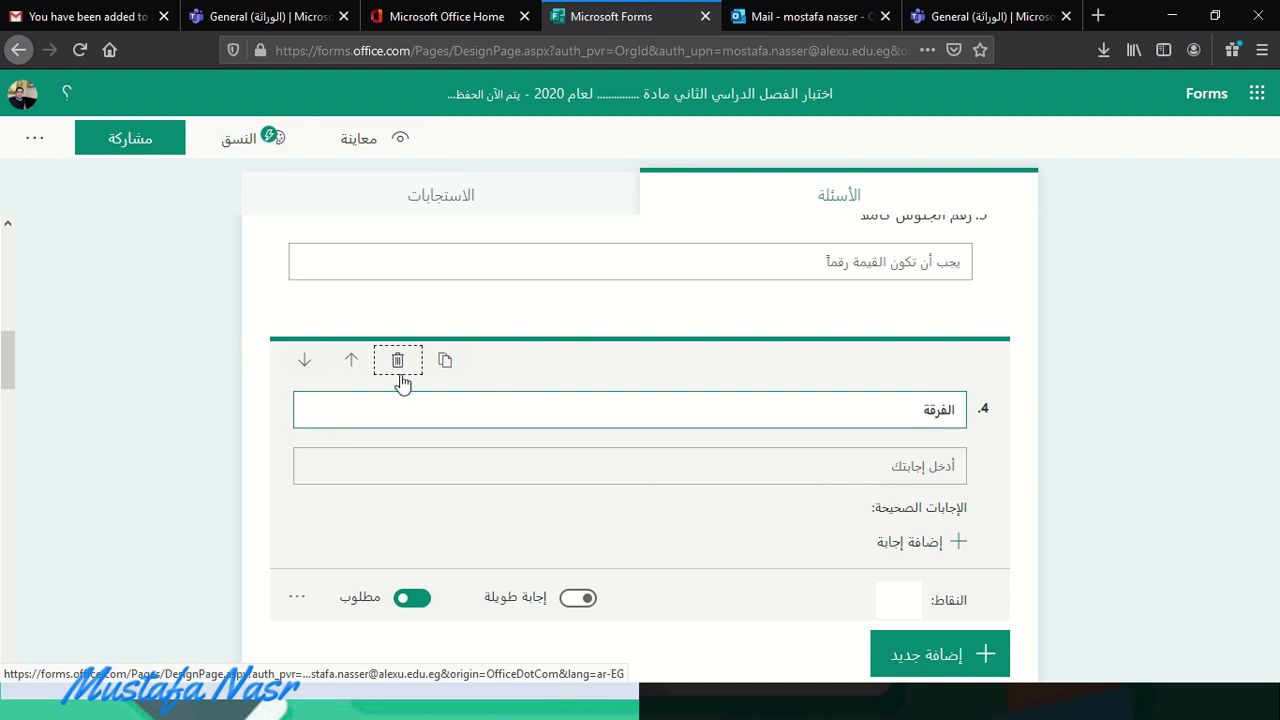
- Add a choice question below question 3 with the text "الفرقة"
{"action": "scroll", "coordinate": [777, 514], "scroll_direction": "up", "scroll_amount": 2}
{"action": "left_click", "coordinate": [870, 455]}
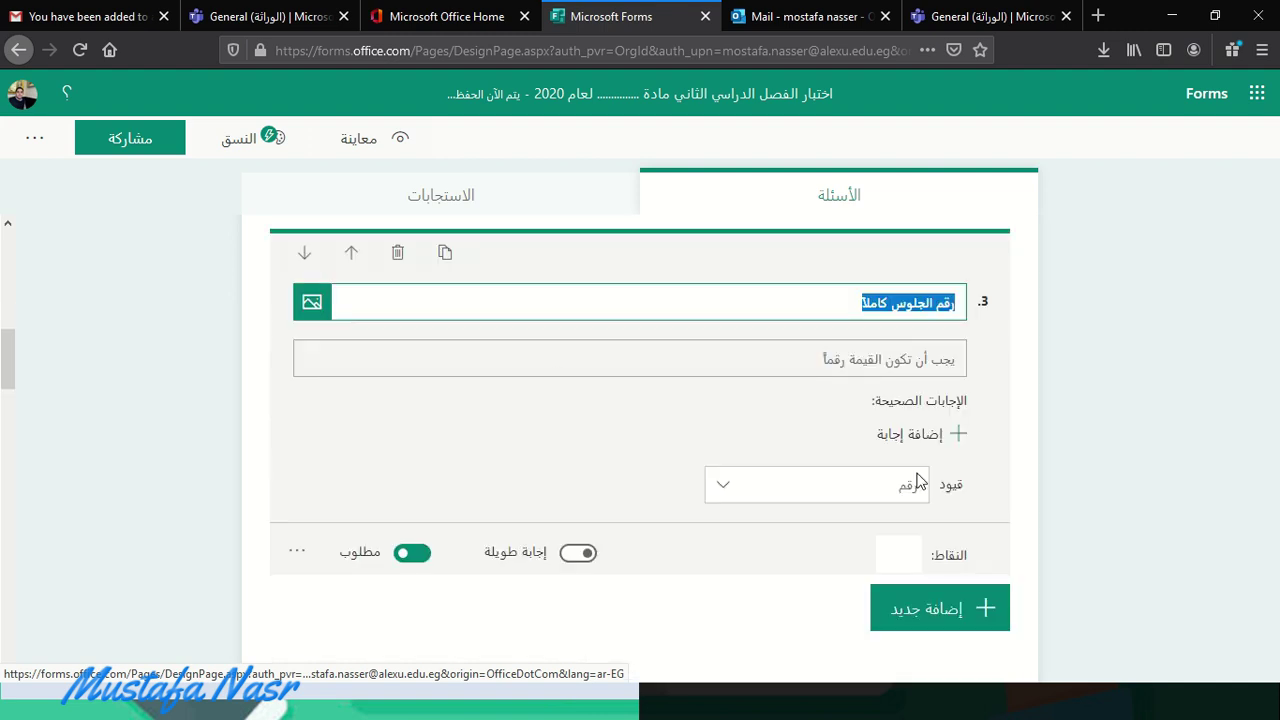
{"action": "left_click", "coordinate": [903, 607]}
{"action": "left_click", "coordinate": [915, 625]}
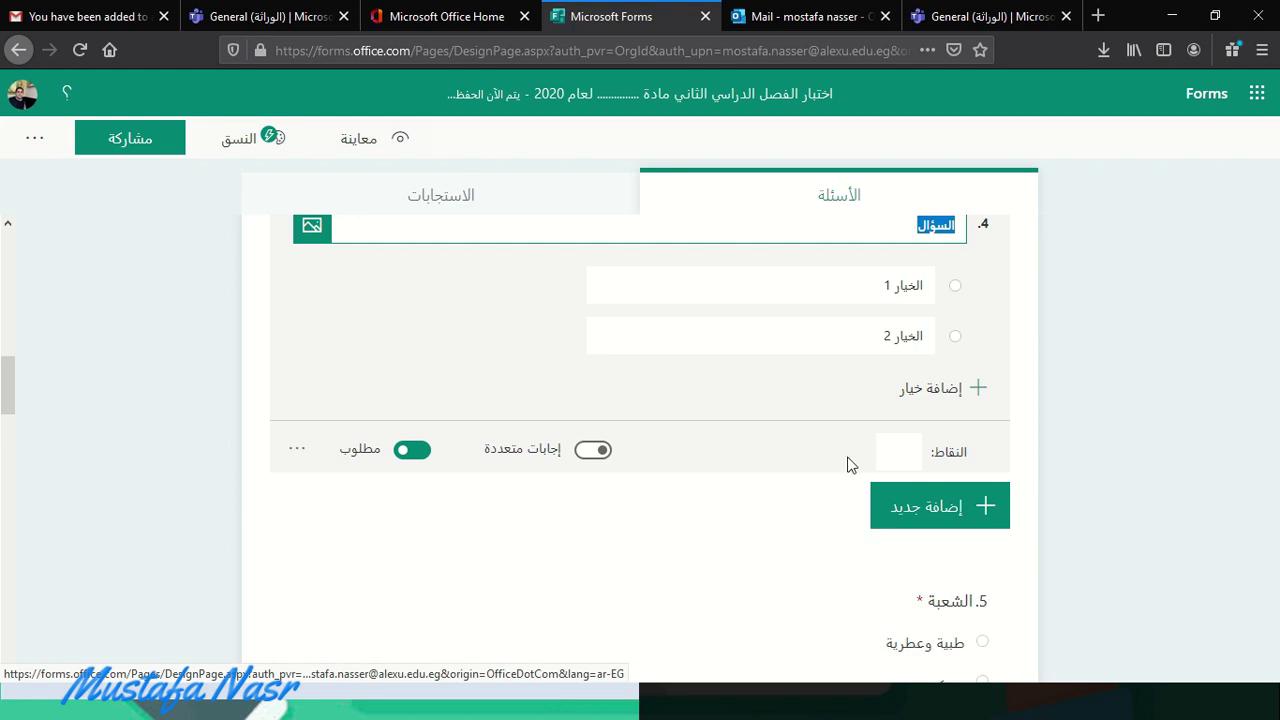
{"action": "type", "text": "الأ"}
- Fill in three options for question 4: "الثانية", "الثالثة" and "الرابعة"
{"action": "left_click", "coordinate": [872, 288]}
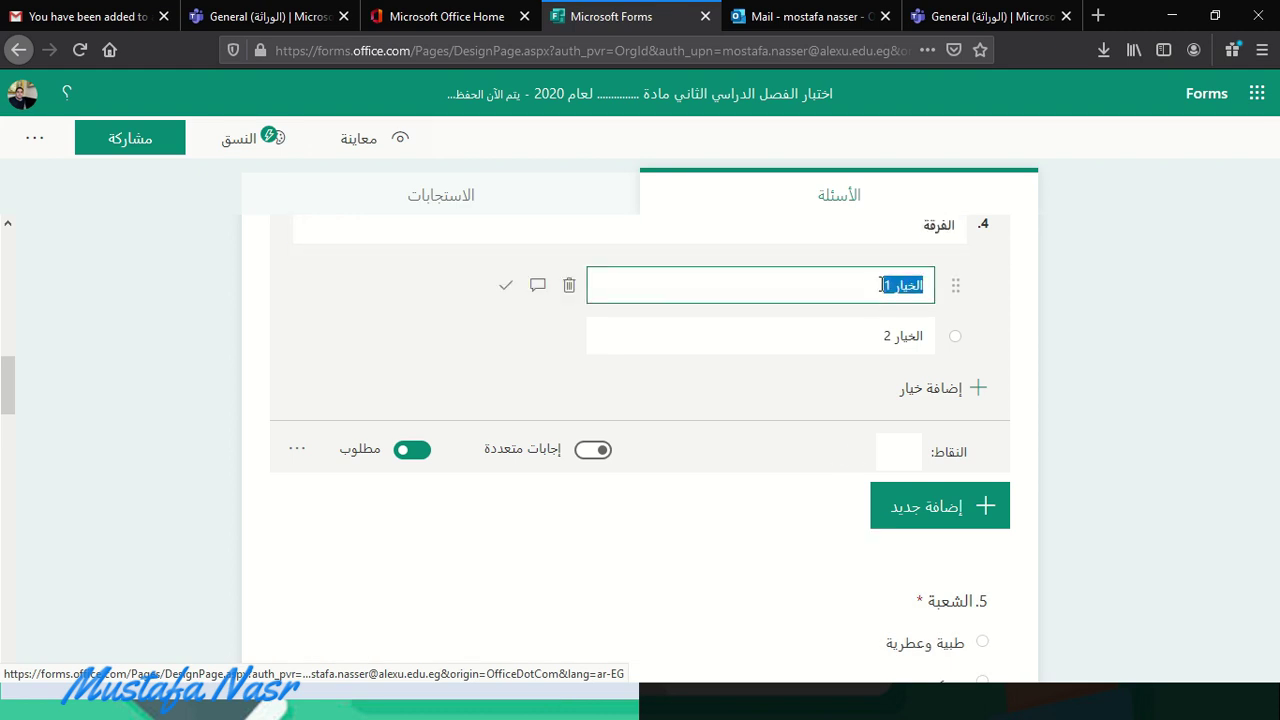
{"action": "type", "text": "الثانية"}
{"action": "double_click", "coordinate": [898, 338]}
{"action": "double_click", "coordinate": [890, 340]}
{"action": "triple_click", "coordinate": [890, 339]}
{"action": "type", "text": "الثالثة"}
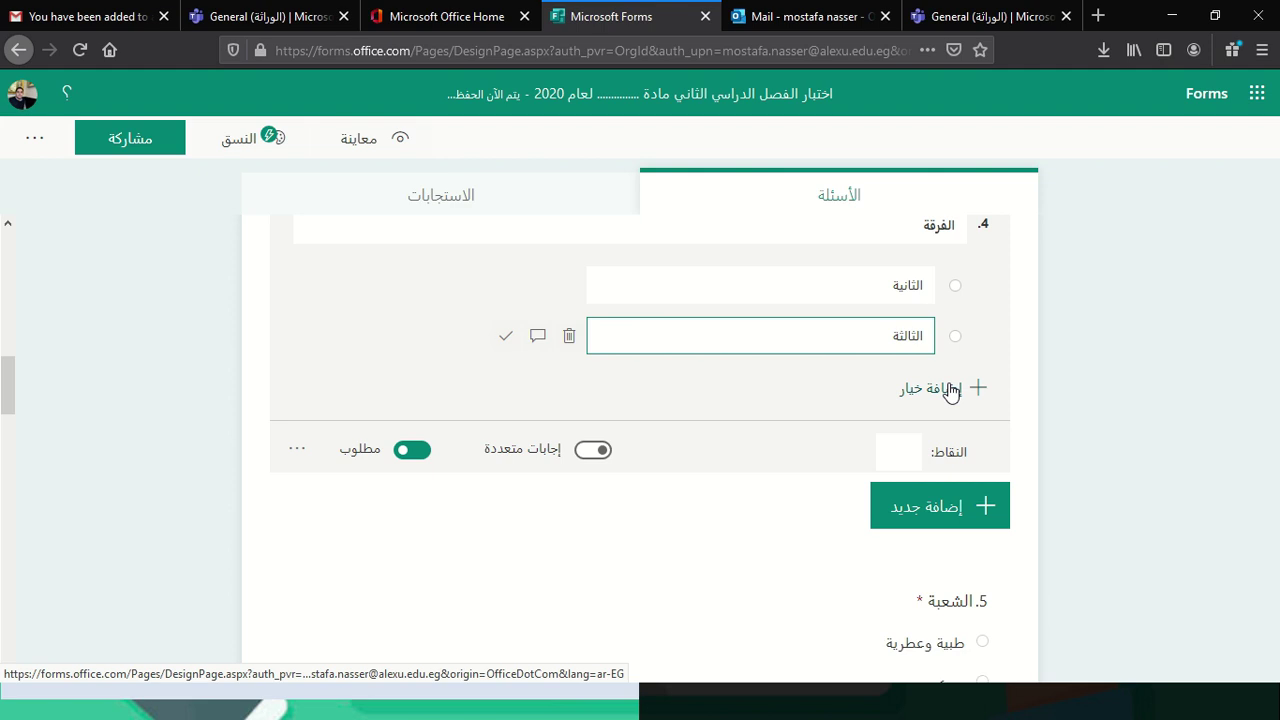
{"action": "left_click", "coordinate": [950, 392]}
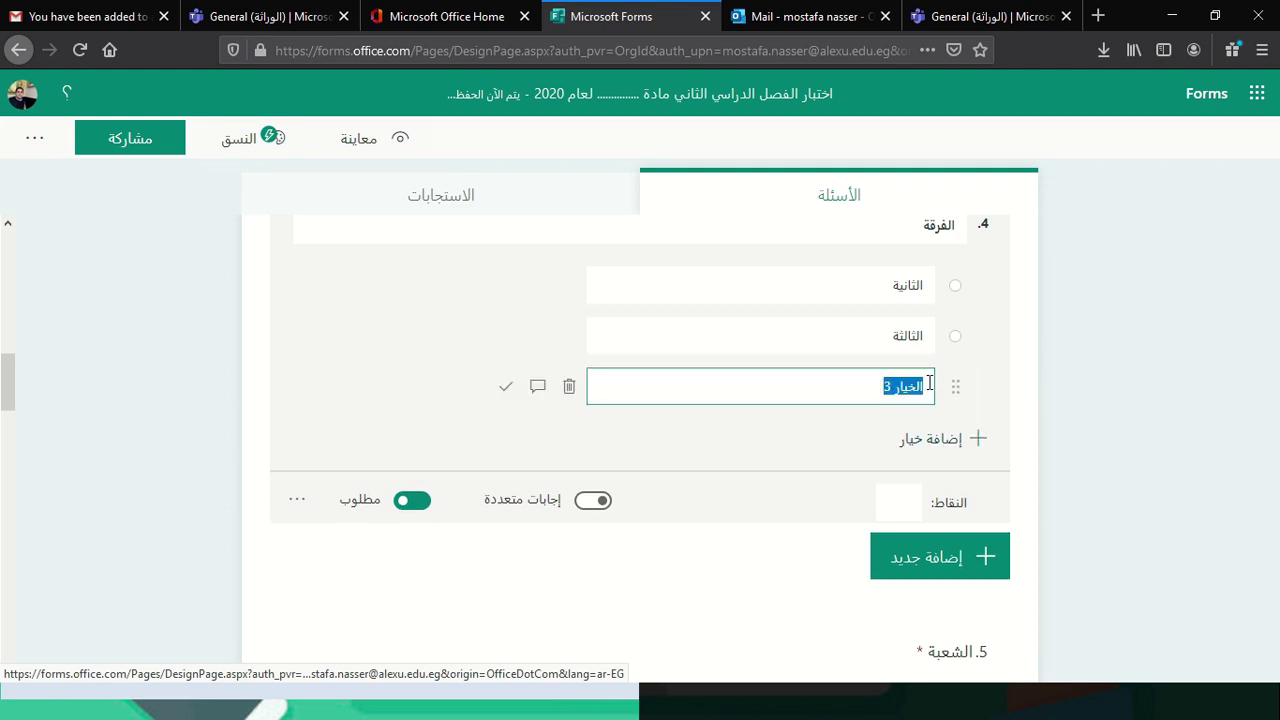
{"action": "type", "text": "الرابعة"}
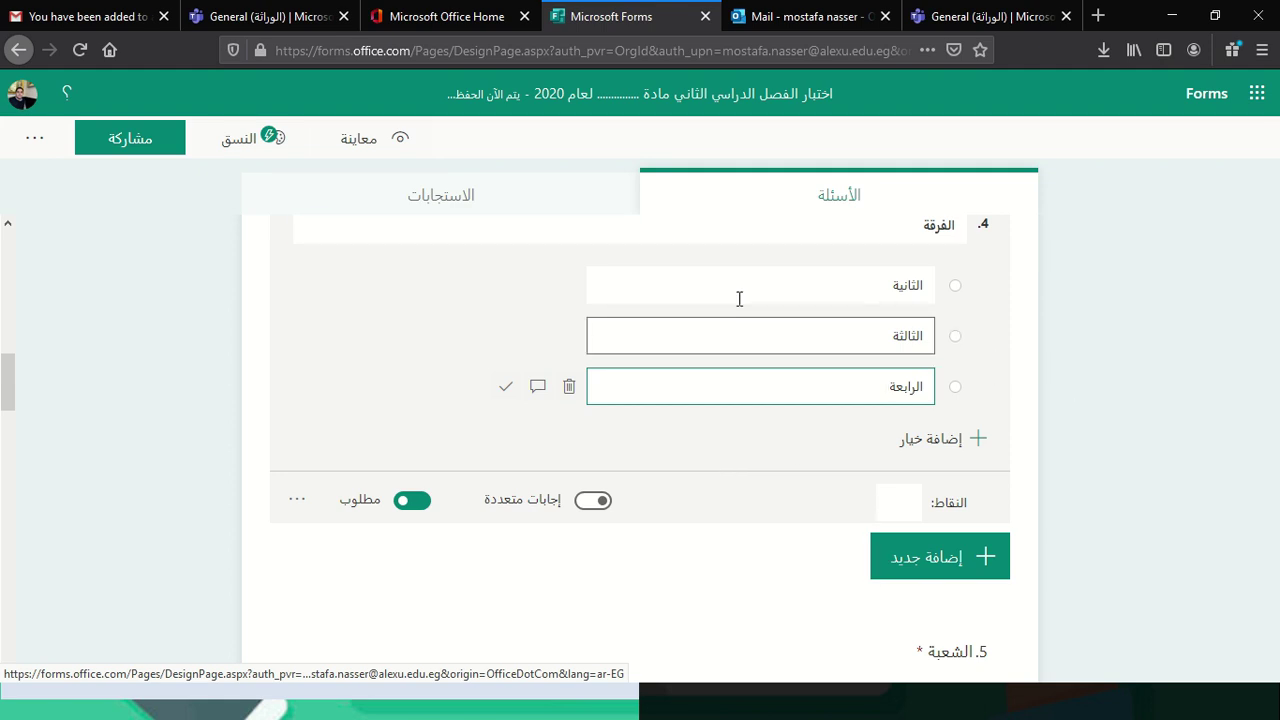
- Add branching to question 4 so that the option "الثانية" goes to question 6, the PDF file upload
{"action": "left_click", "coordinate": [293, 501]}
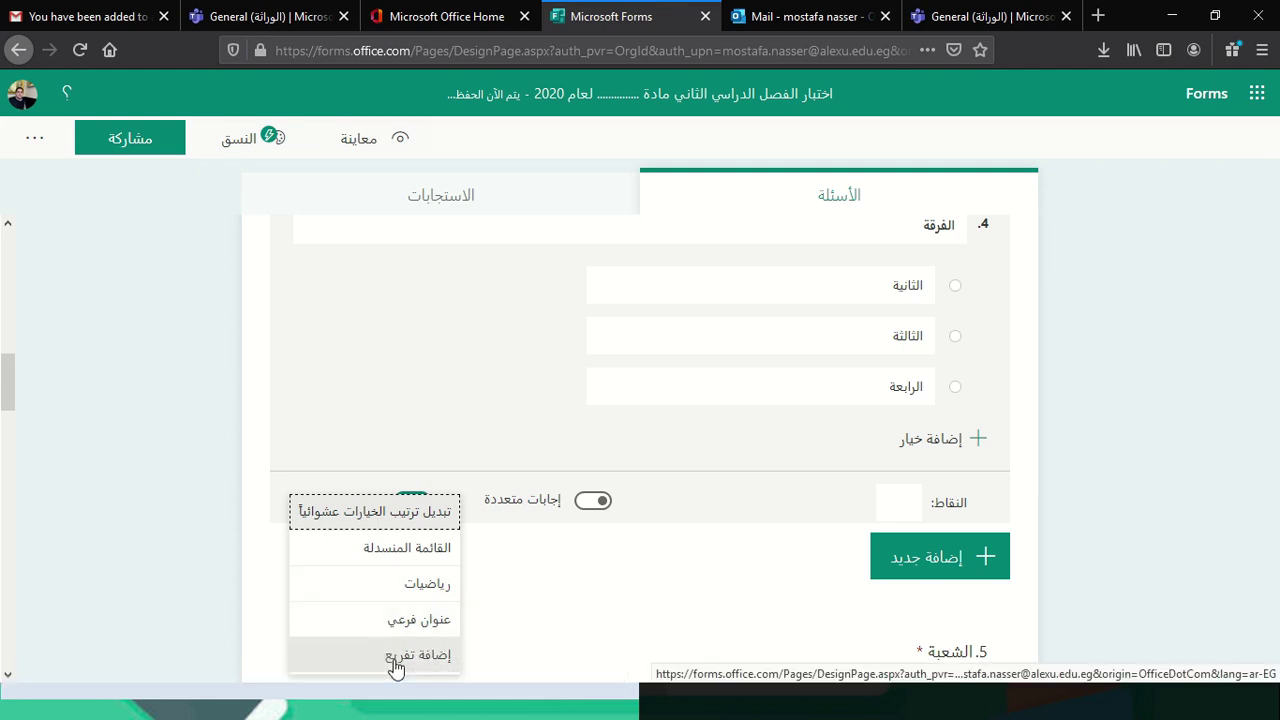
{"action": "left_click", "coordinate": [482, 640]}
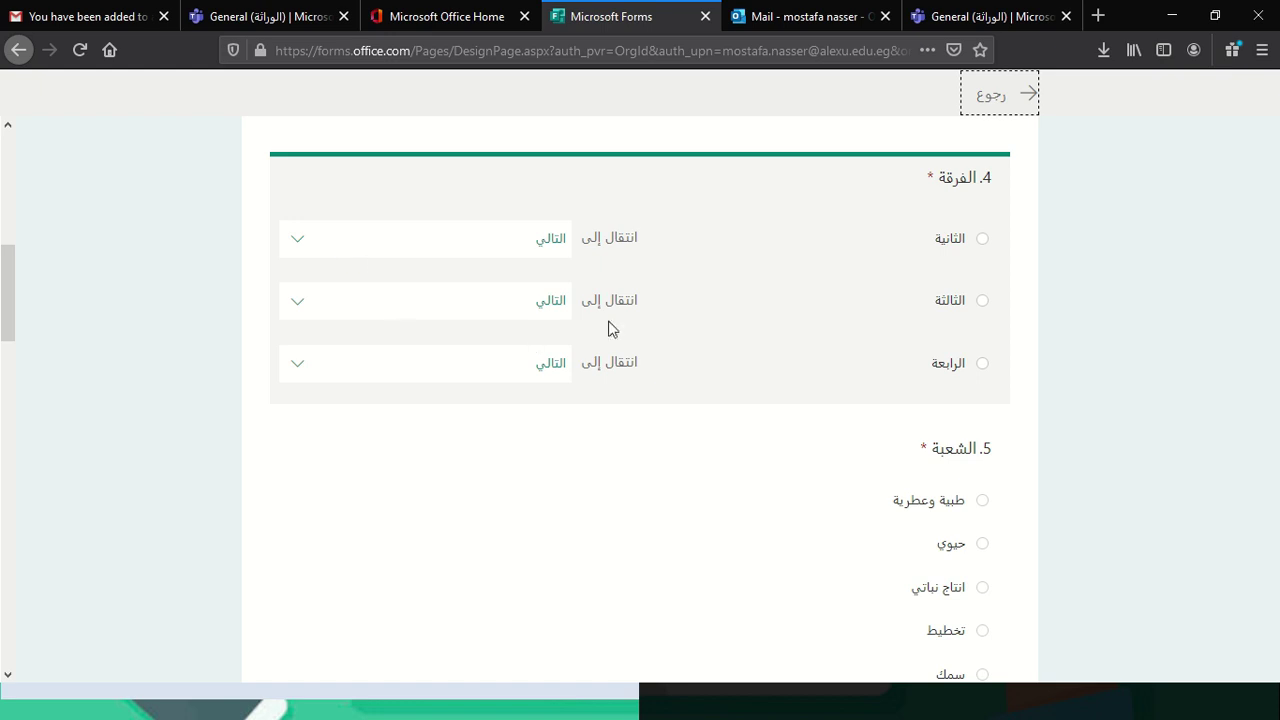
{"action": "scroll", "coordinate": [894, 286], "scroll_direction": "down", "scroll_amount": 3}
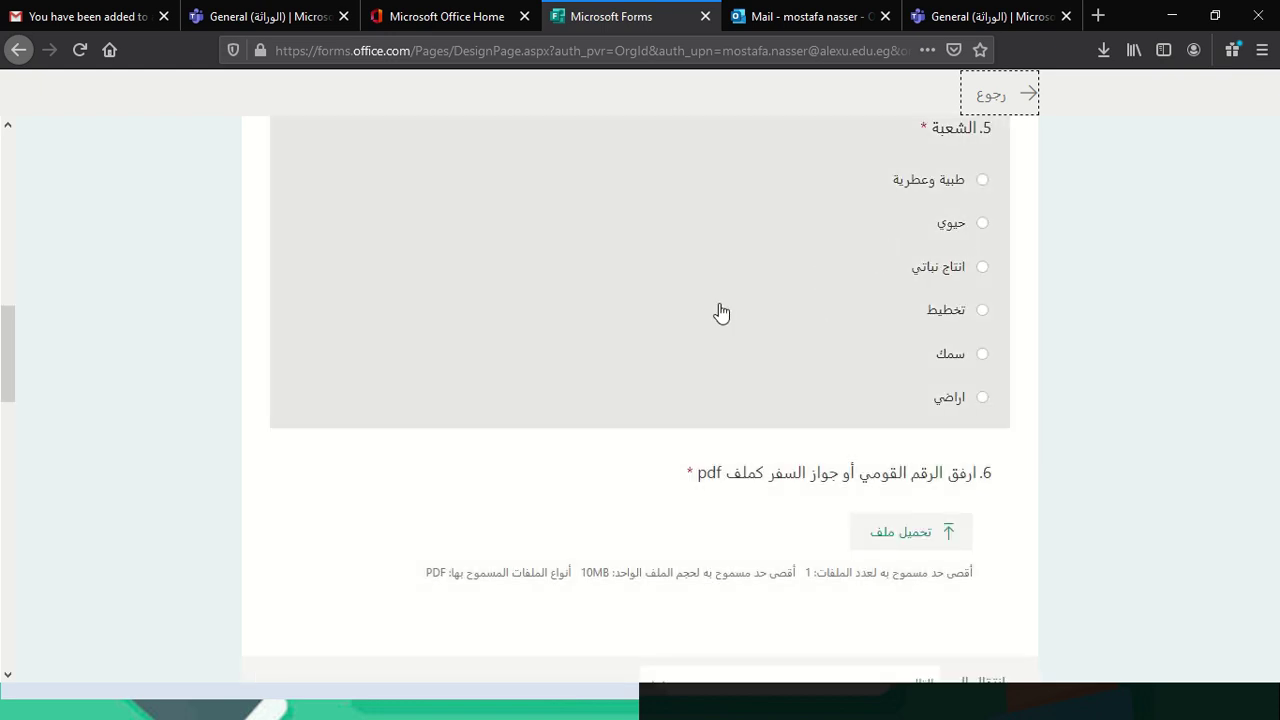
{"action": "scroll", "coordinate": [432, 381], "scroll_direction": "up", "scroll_amount": 3}
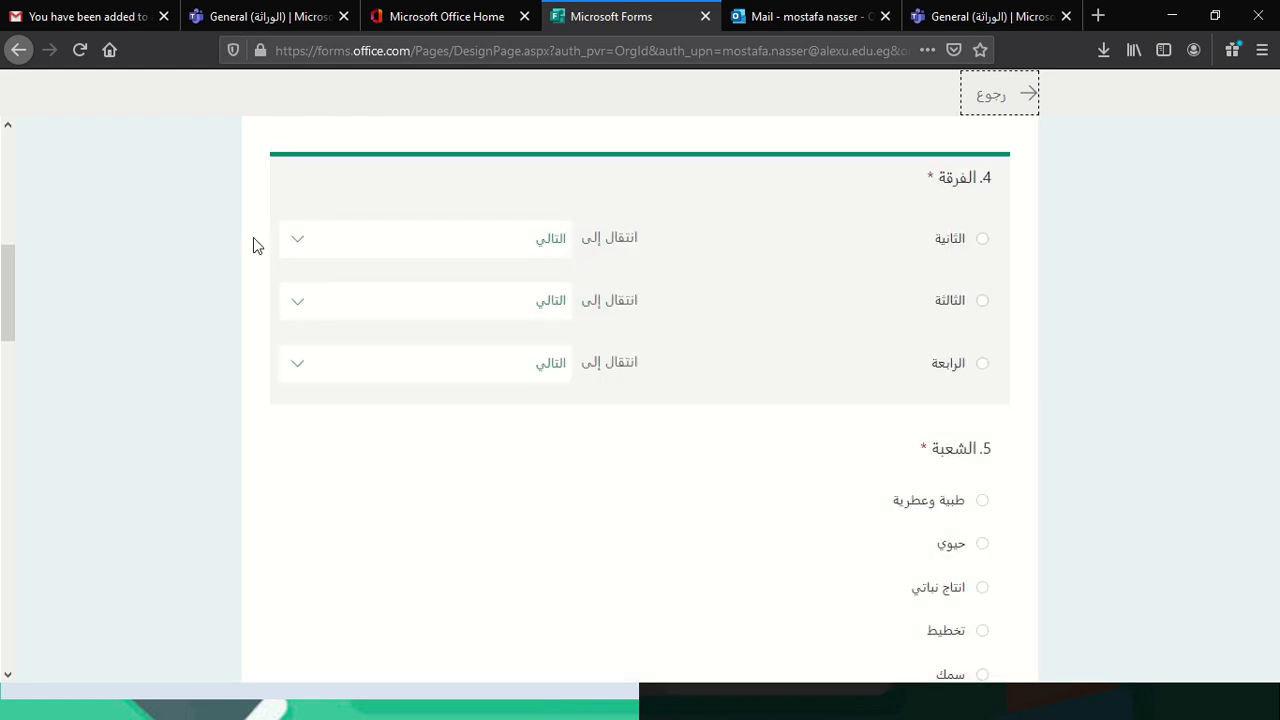
{"action": "left_click", "coordinate": [296, 244]}
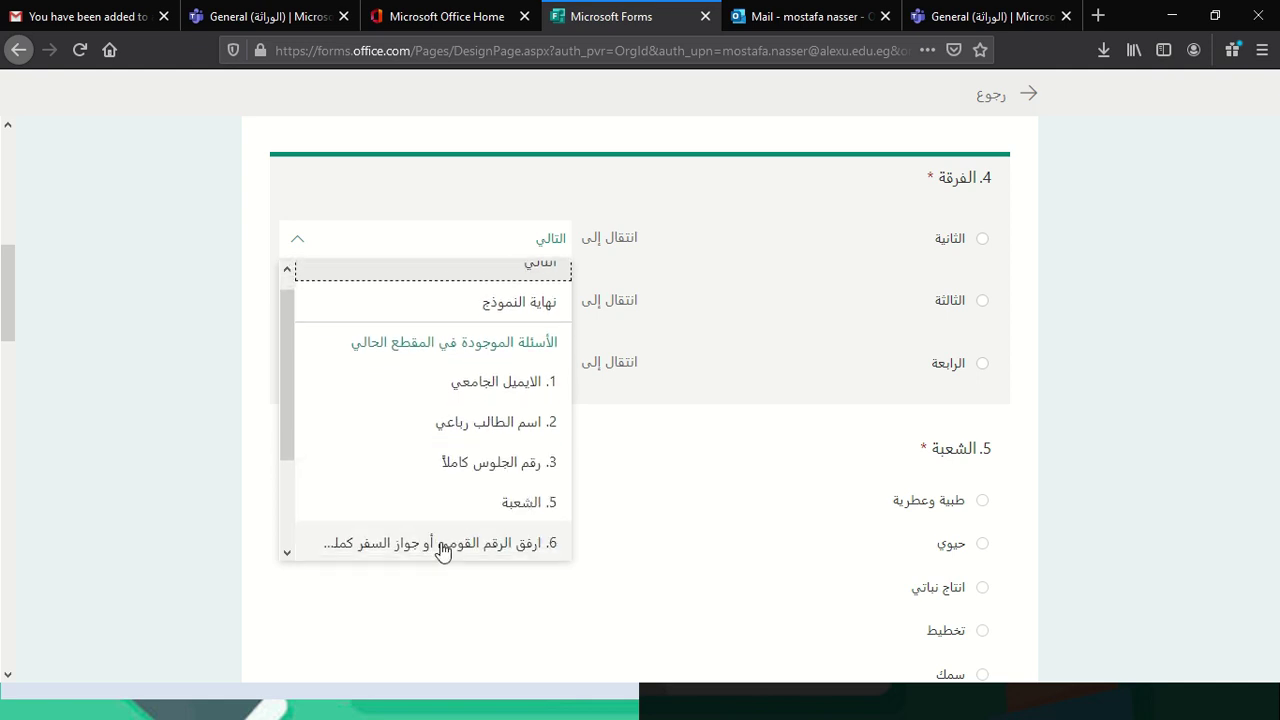
{"action": "left_click", "coordinate": [458, 543]}
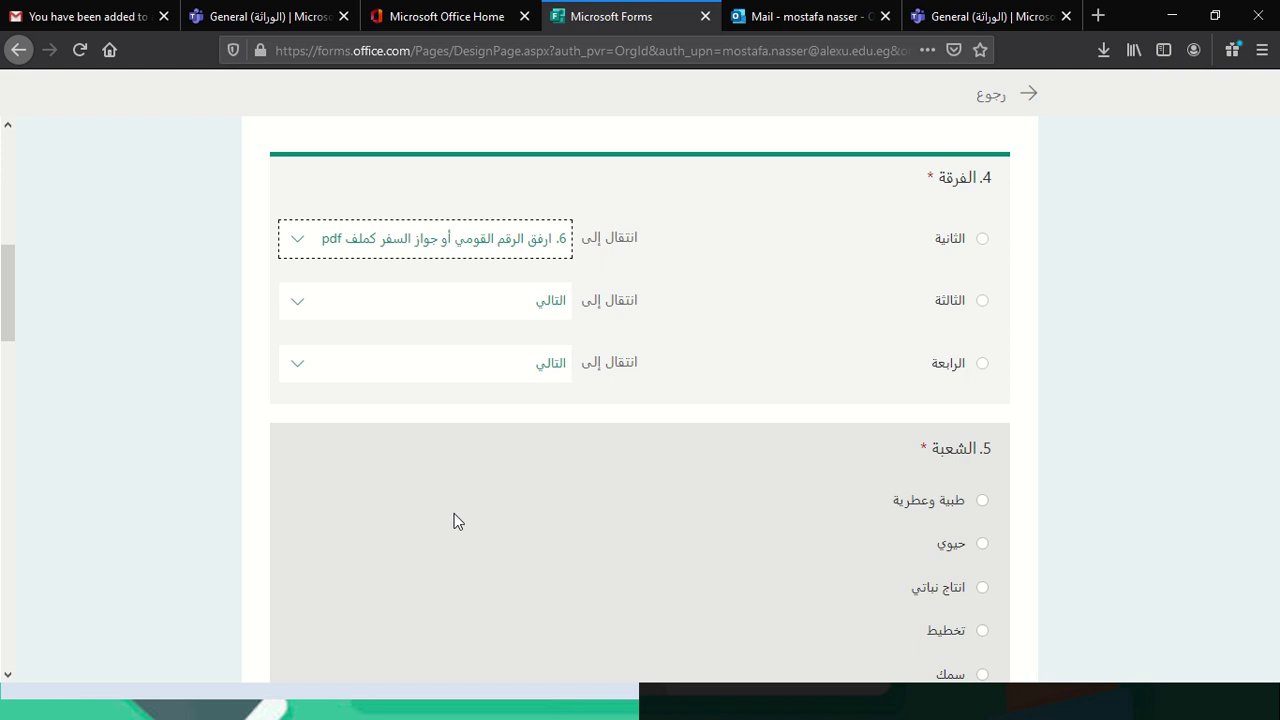
{"action": "scroll", "coordinate": [897, 517], "scroll_direction": "down", "scroll_amount": 3}
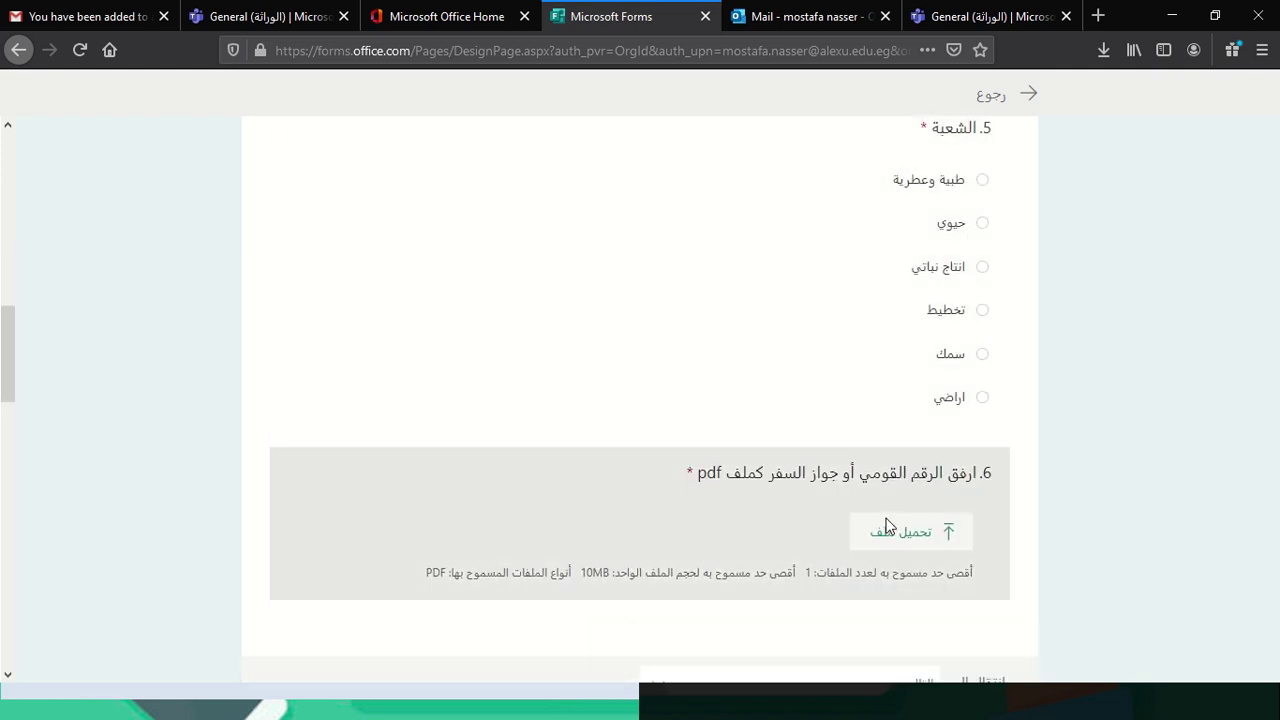
{"action": "scroll", "coordinate": [880, 520], "scroll_direction": "down", "scroll_amount": 2}
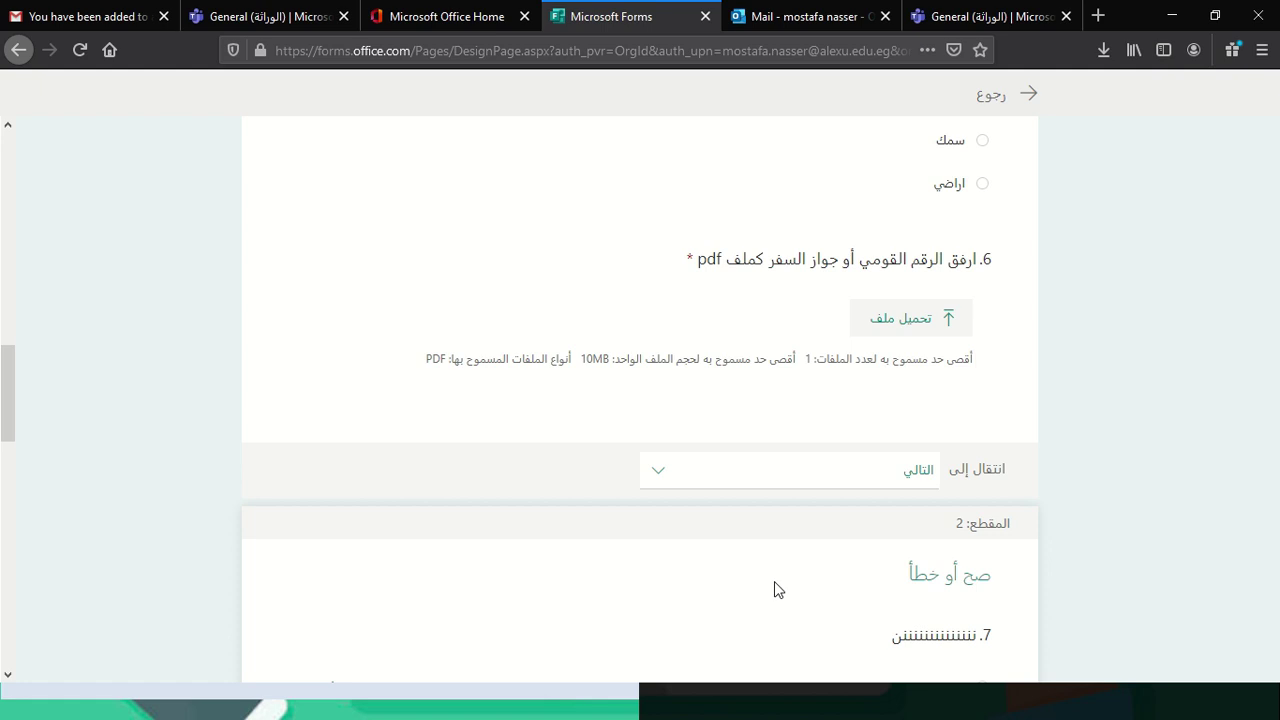
{"action": "left_click", "coordinate": [985, 16]}
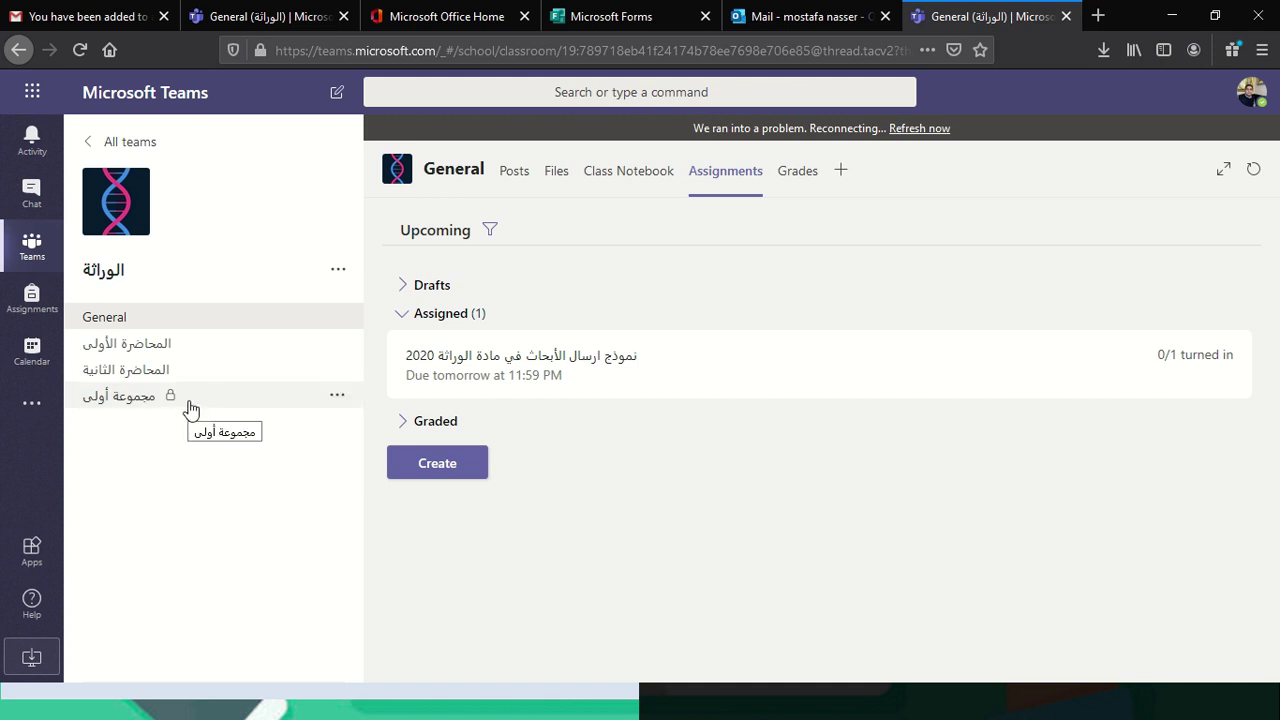
{"action": "left_click", "coordinate": [616, 26]}
- Review the questions and "انتقال إلى" targets of the form's sections in the branching options, and return to the question editor
{"action": "scroll", "coordinate": [870, 545], "scroll_direction": "down", "scroll_amount": 3}
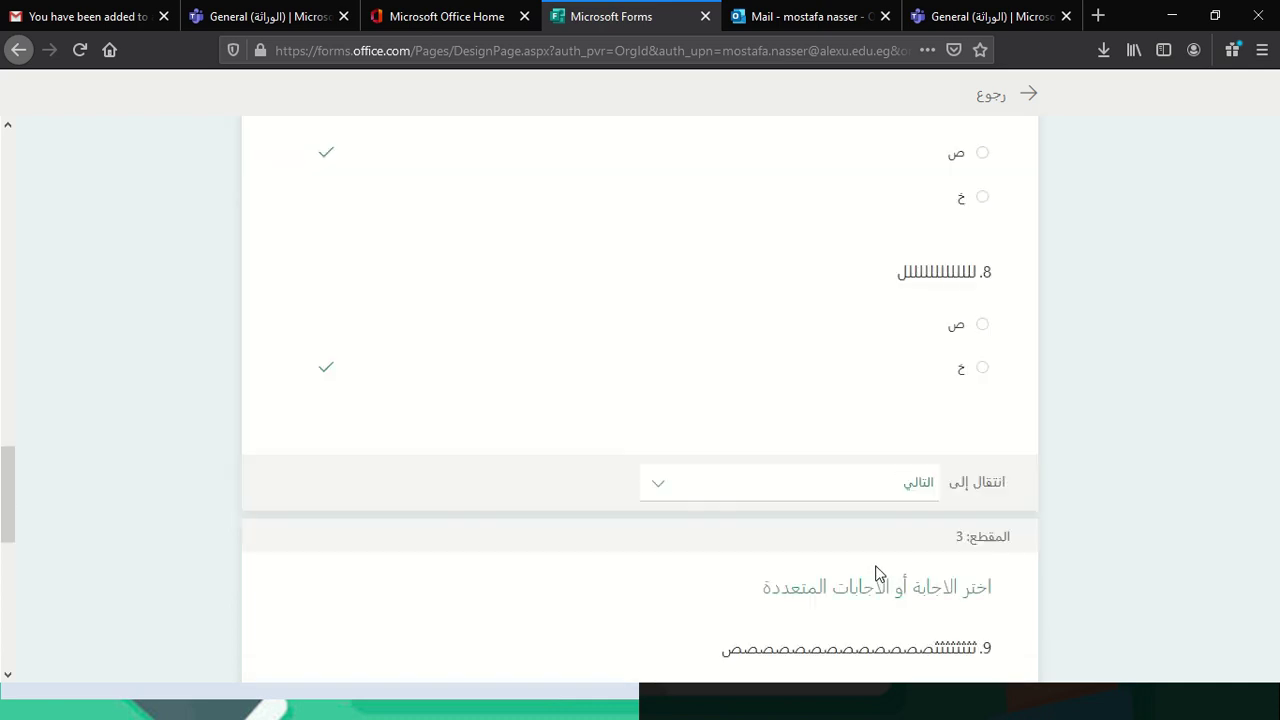
{"action": "scroll", "coordinate": [875, 580], "scroll_direction": "down", "scroll_amount": 6}
{"action": "scroll", "coordinate": [700, 610], "scroll_direction": "up", "scroll_amount": 4}
{"action": "scroll", "coordinate": [690, 612], "scroll_direction": "down", "scroll_amount": 3}
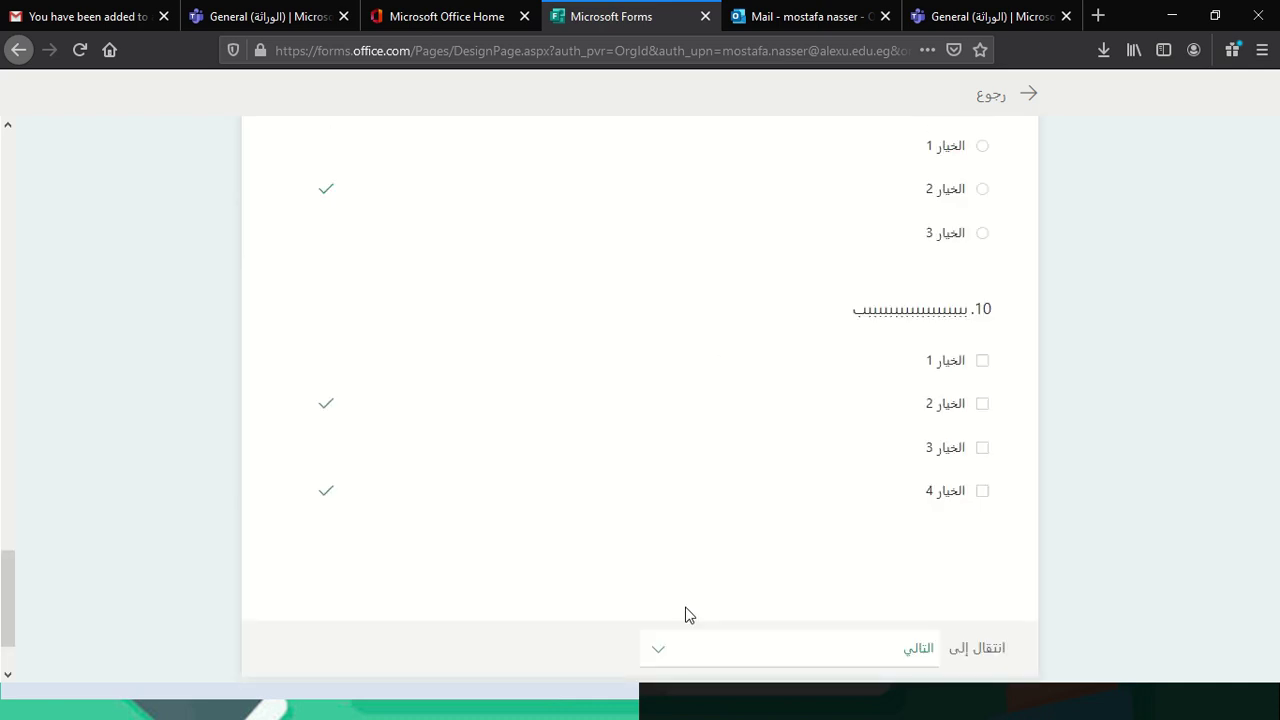
{"action": "scroll", "coordinate": [689, 615], "scroll_direction": "up", "scroll_amount": 15}
{"action": "scroll", "coordinate": [605, 630], "scroll_direction": "down", "scroll_amount": 3}
{"action": "scroll", "coordinate": [591, 617], "scroll_direction": "up", "scroll_amount": 8}
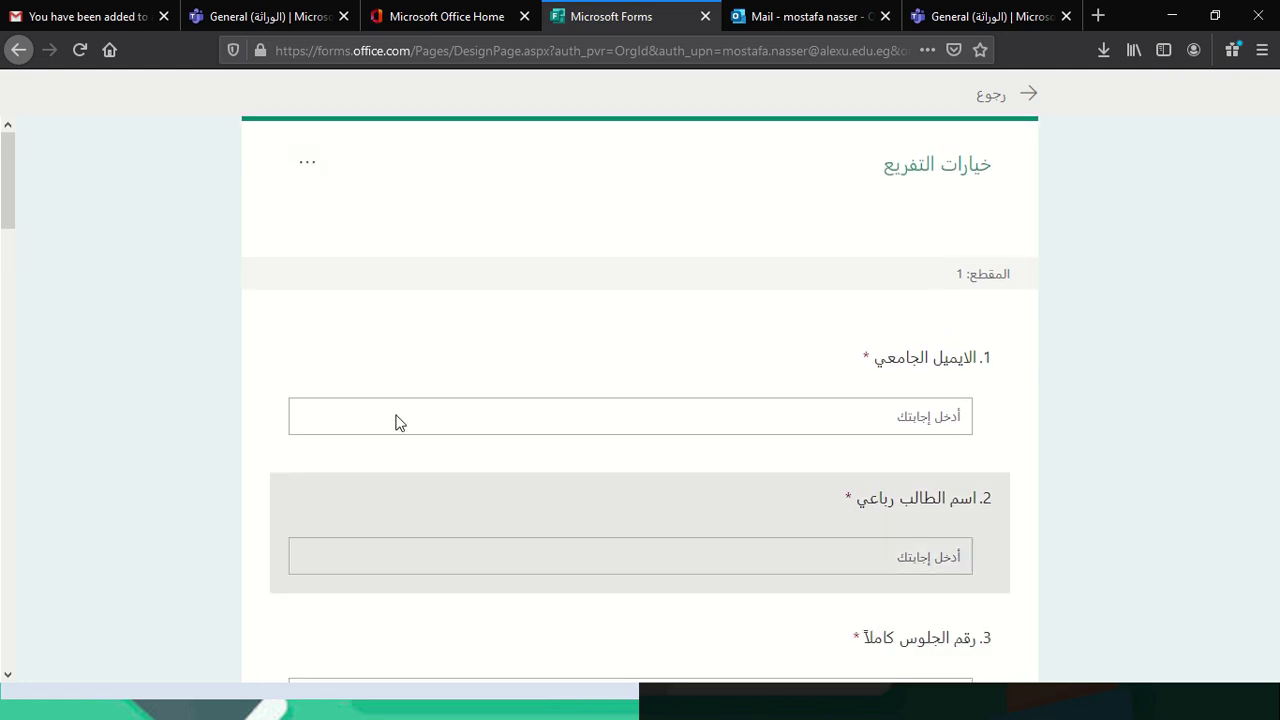
{"action": "left_click", "coordinate": [1016, 108]}
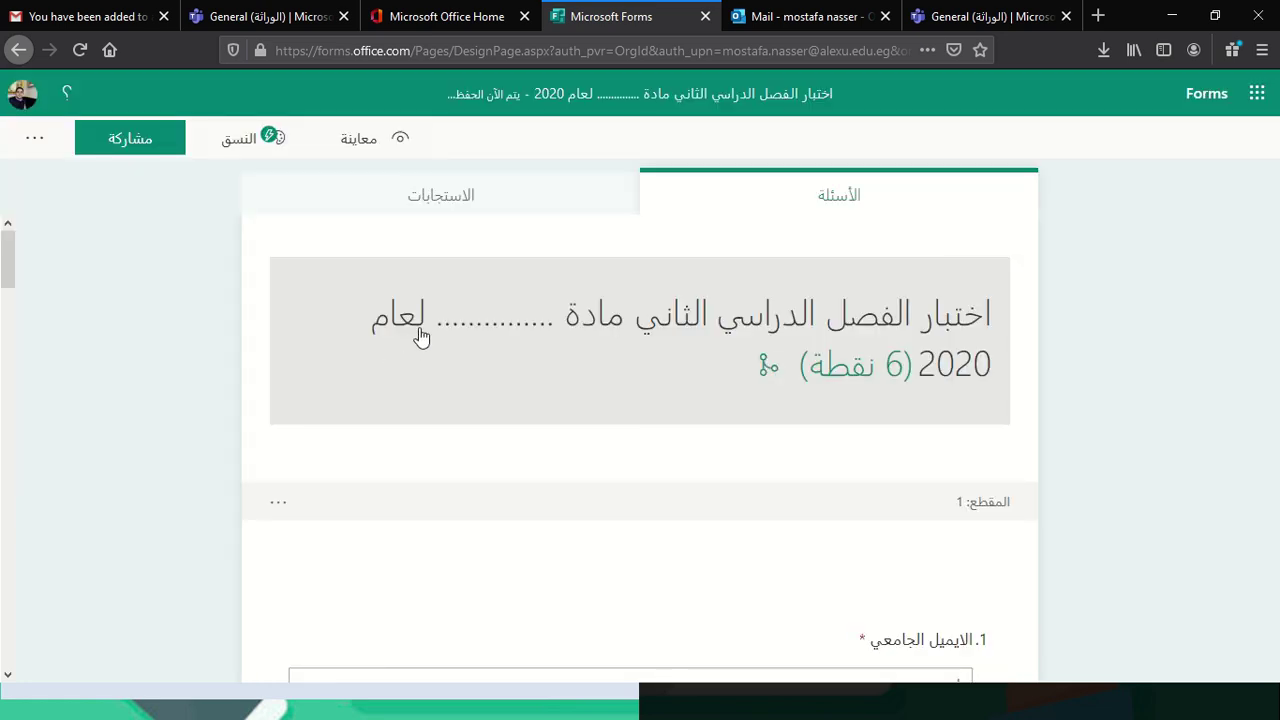
- Apply the plain bright green colour theme to the quiz
{"action": "scroll", "coordinate": [437, 372], "scroll_direction": "down", "scroll_amount": 10}
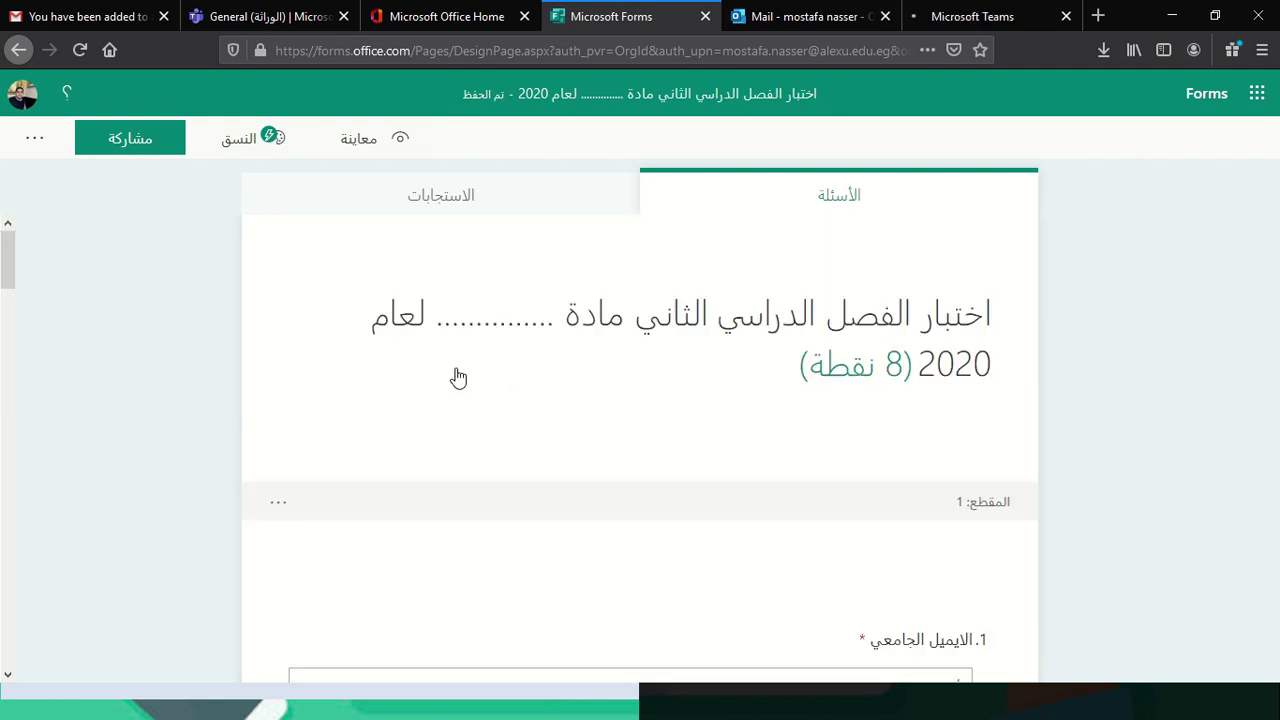
{"action": "left_click", "coordinate": [265, 142]}
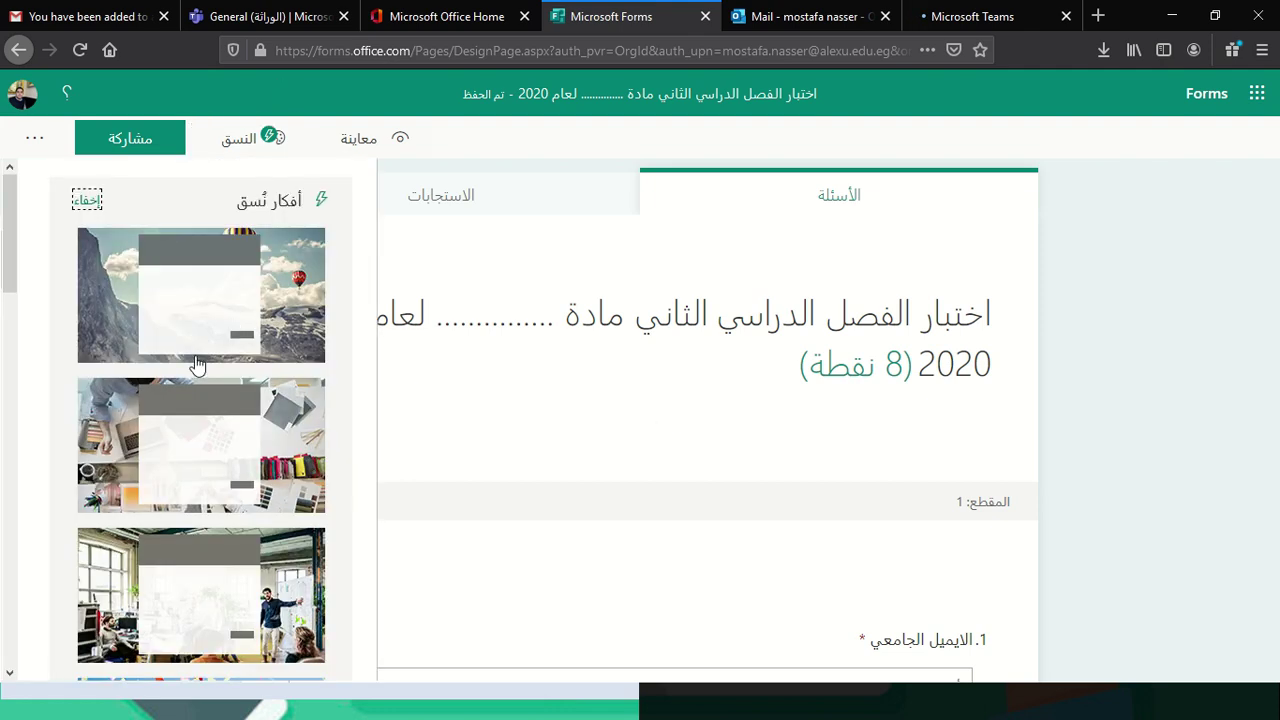
{"action": "scroll", "coordinate": [192, 430], "scroll_direction": "down", "scroll_amount": 5}
{"action": "scroll", "coordinate": [186, 505], "scroll_direction": "down", "scroll_amount": 7}
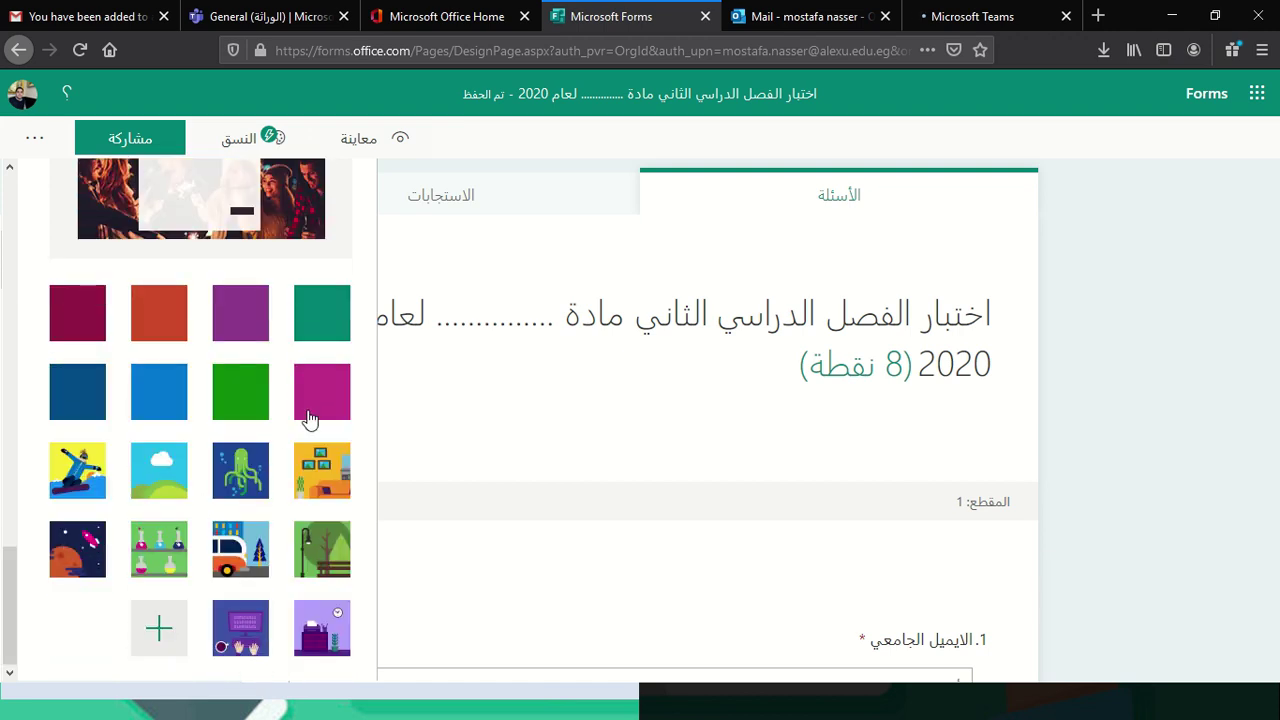
{"action": "left_click", "coordinate": [257, 406]}
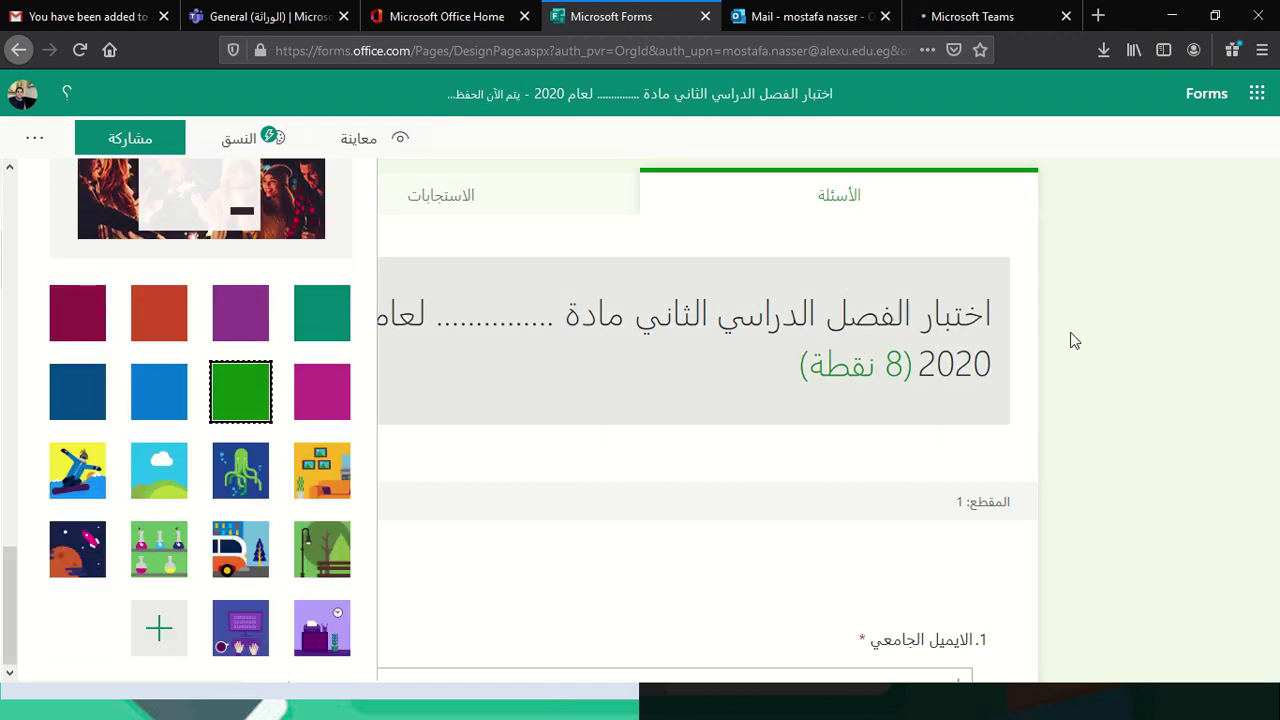
{"action": "key", "text": "Escape"}
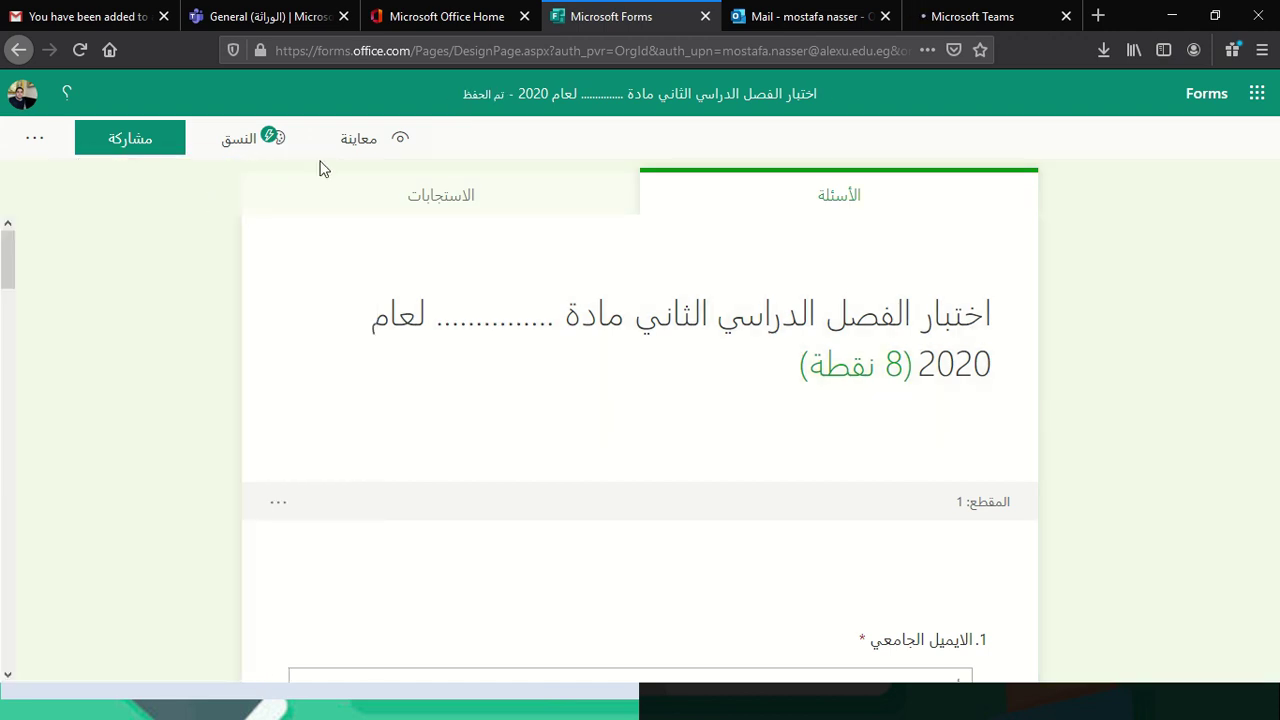
- Turn off "إظهار النتائج تلقائياً" in the quiz settings so that respondents do not see results automatically
{"action": "left_click", "coordinate": [36, 148]}
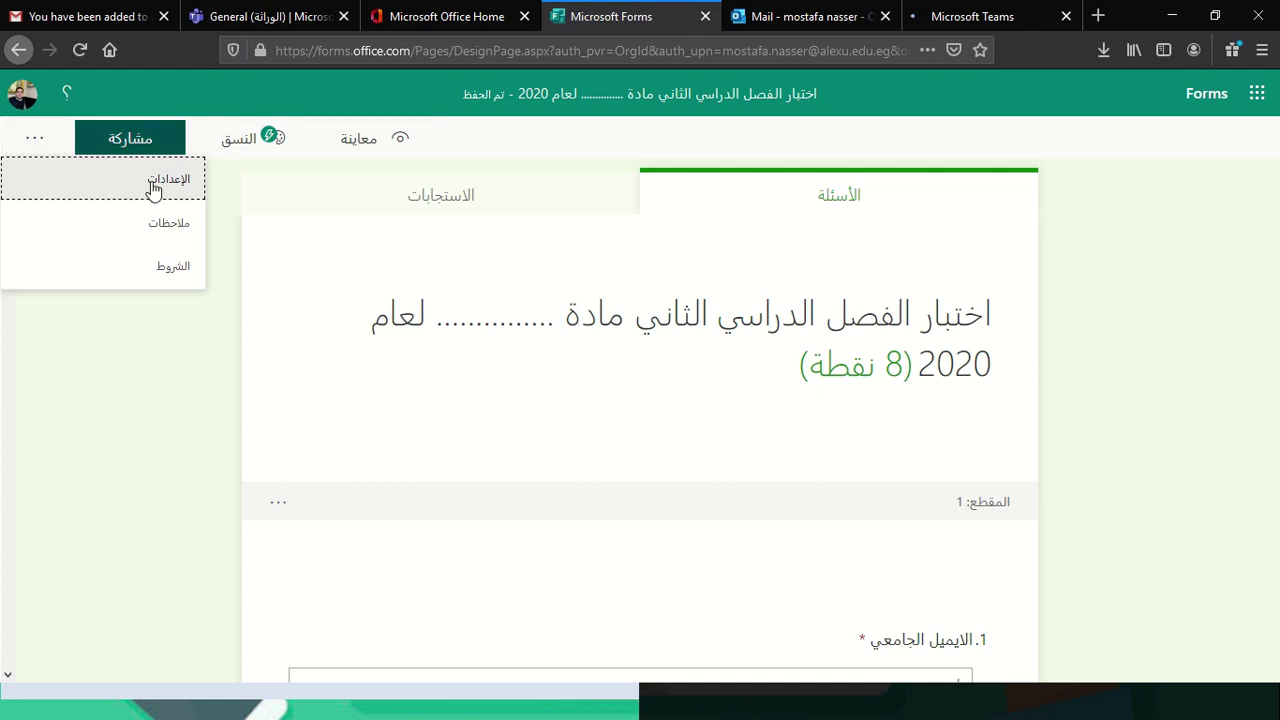
{"action": "left_click", "coordinate": [192, 181]}
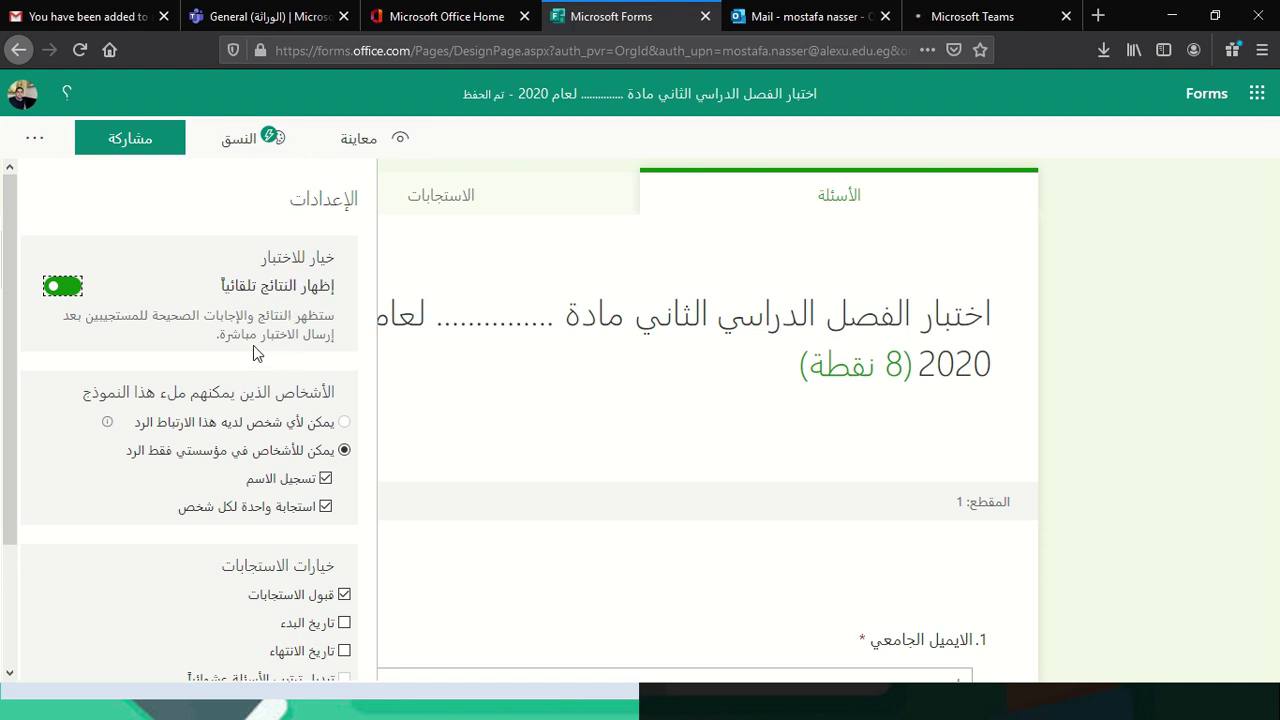
{"action": "left_click", "coordinate": [72, 290]}
{"action": "left_click", "coordinate": [66, 289]}
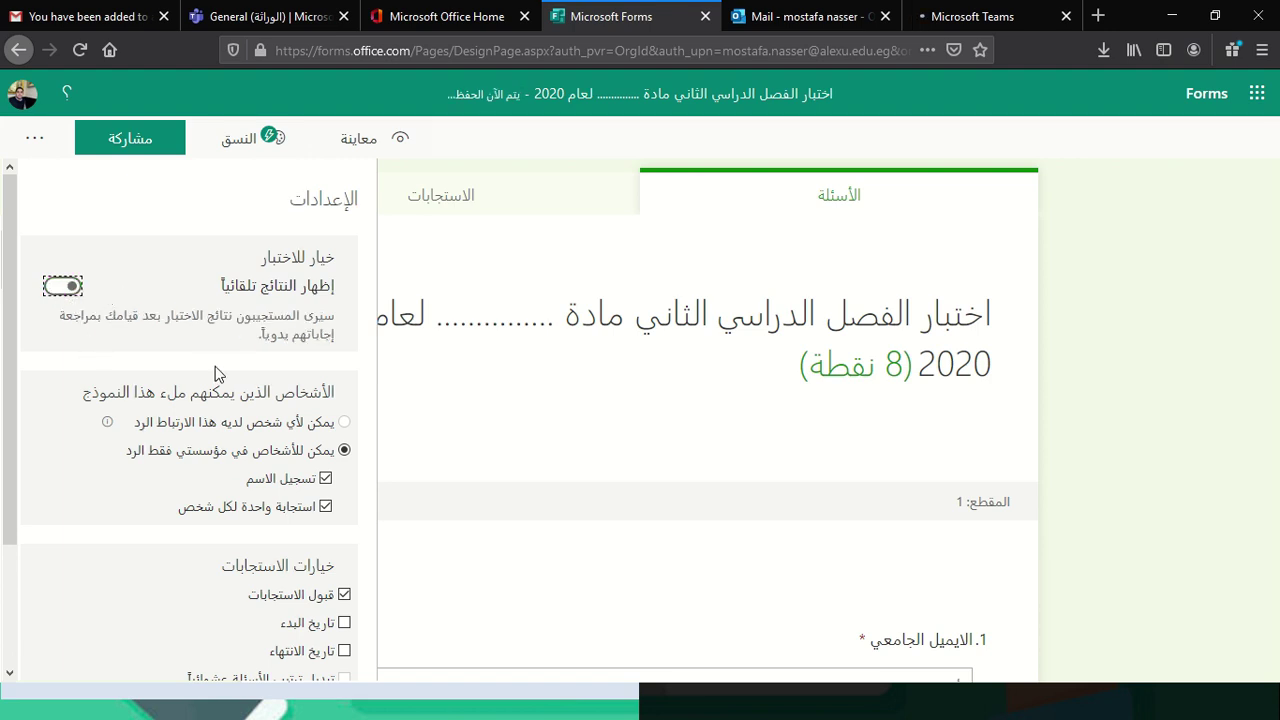
{"action": "scroll", "coordinate": [218, 374], "scroll_direction": "down", "scroll_amount": 2}
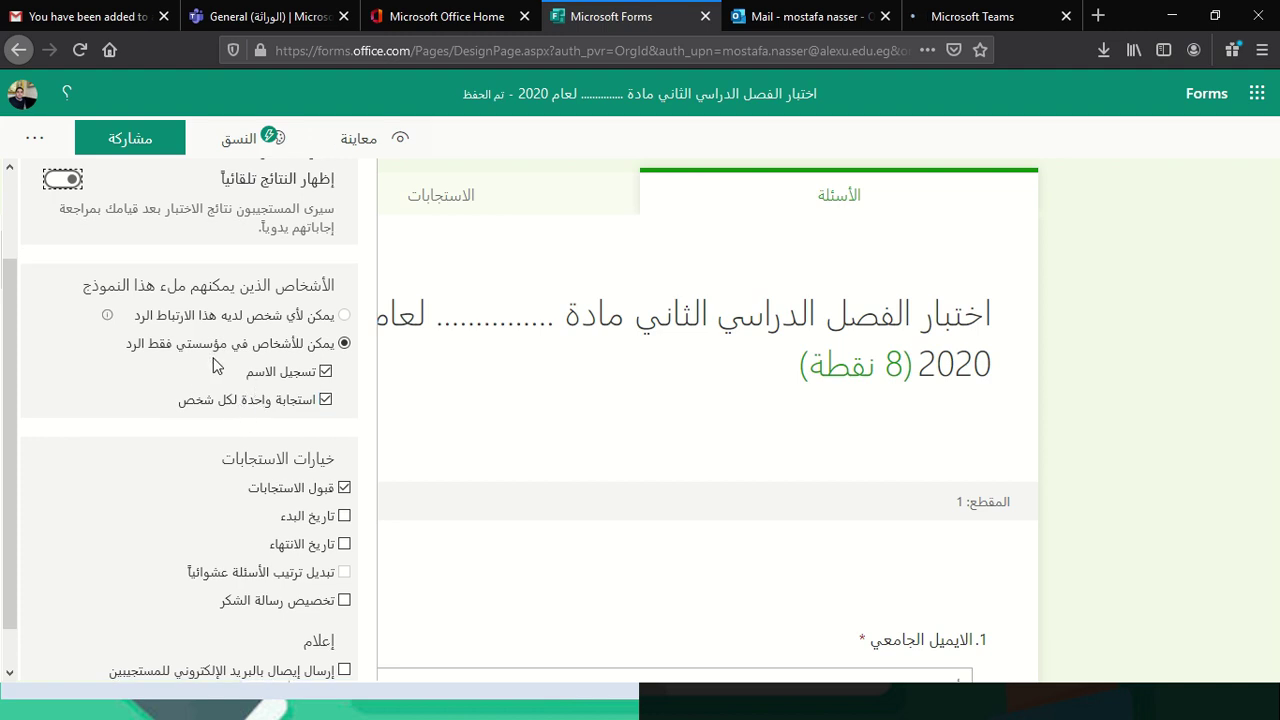